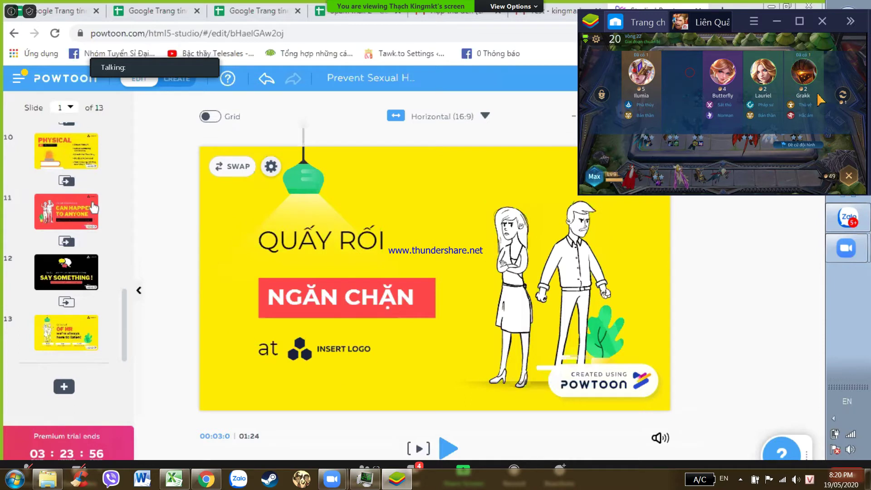
- Pick an item from the magic chest and give Sách truy hồn and Liêm đoạt mệnh to heroes
left_click(849, 177)
left_click(845, 39)
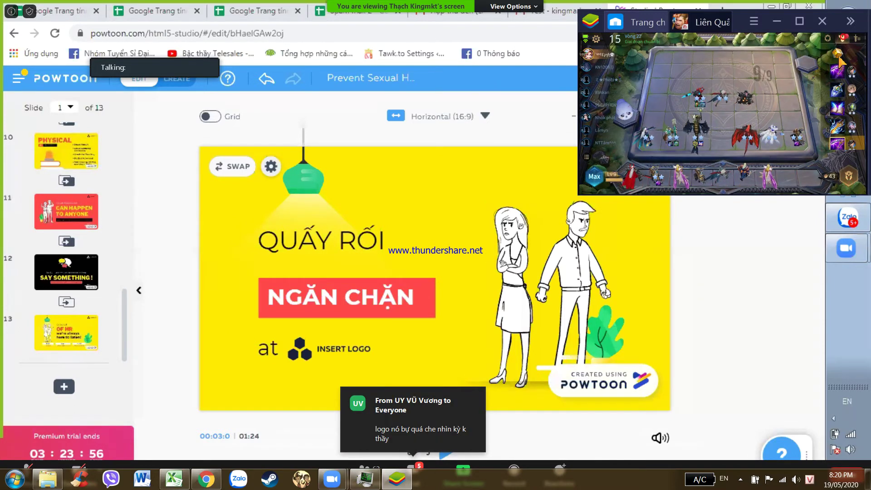
left_click(837, 53)
left_click(796, 139)
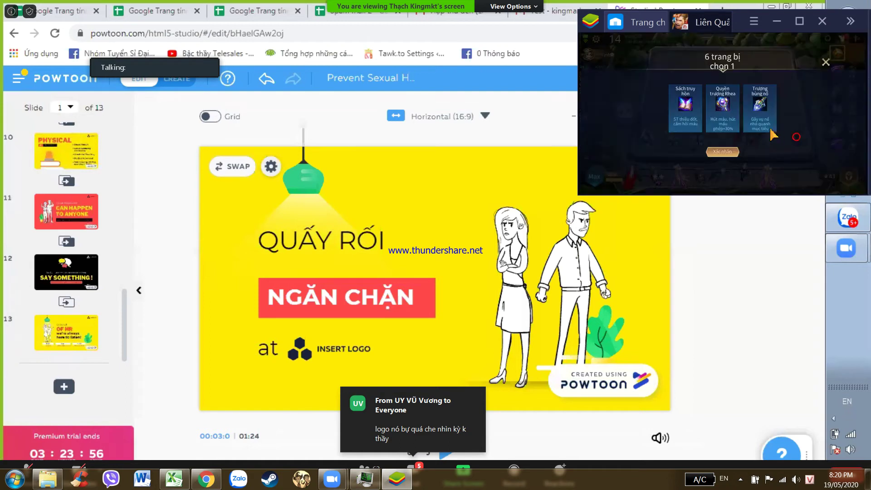
left_click(726, 153)
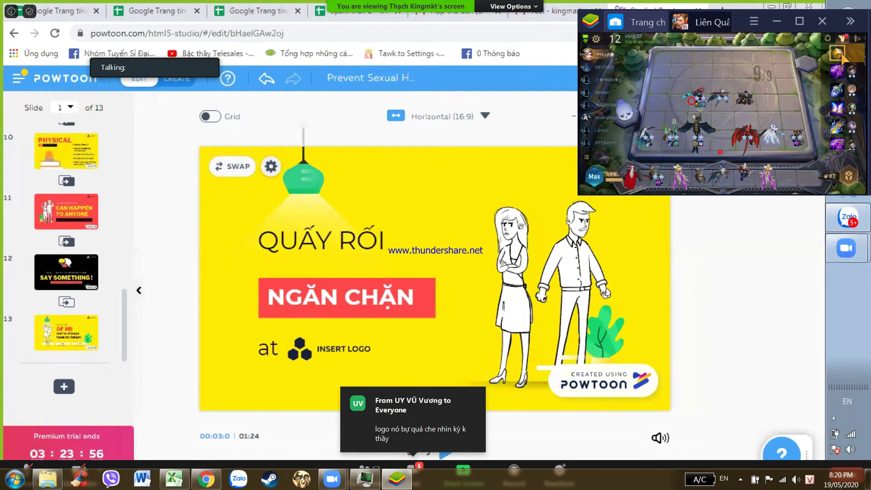
left_click(834, 62)
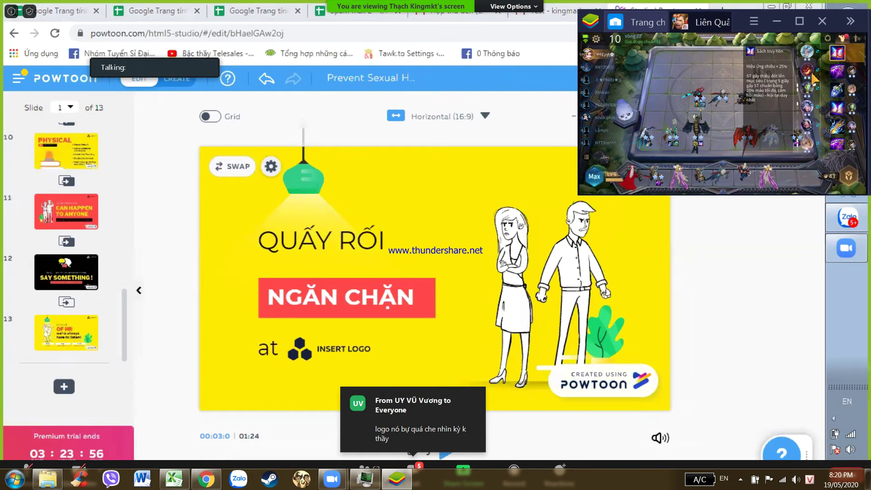
left_click(811, 110)
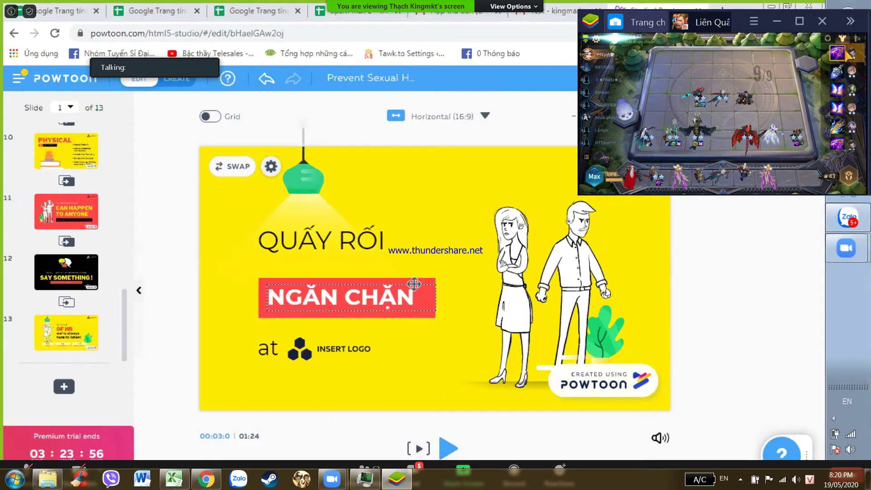
left_click(835, 54)
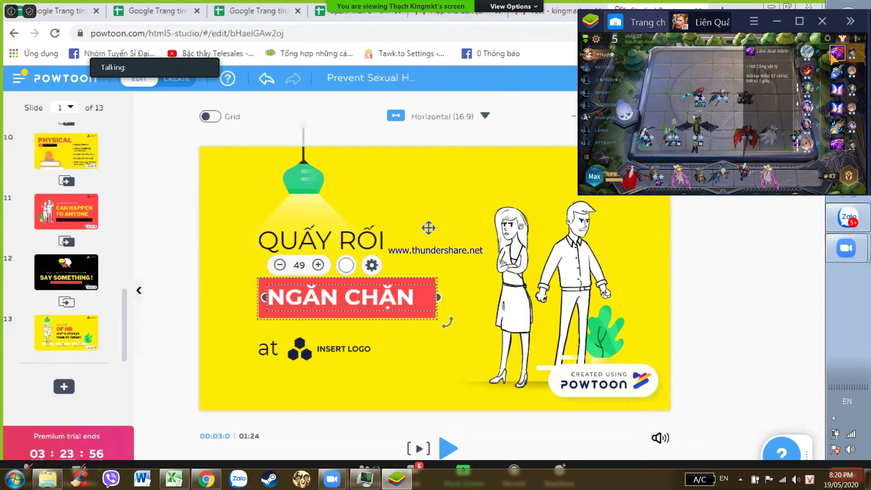
left_click(809, 71)
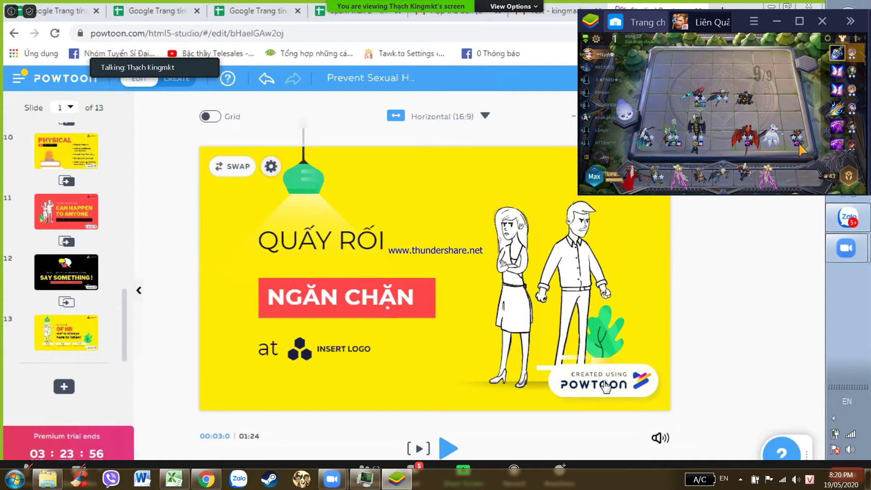
- Refresh the game's hero shop twice and buy the Valhein hero
left_click(849, 177)
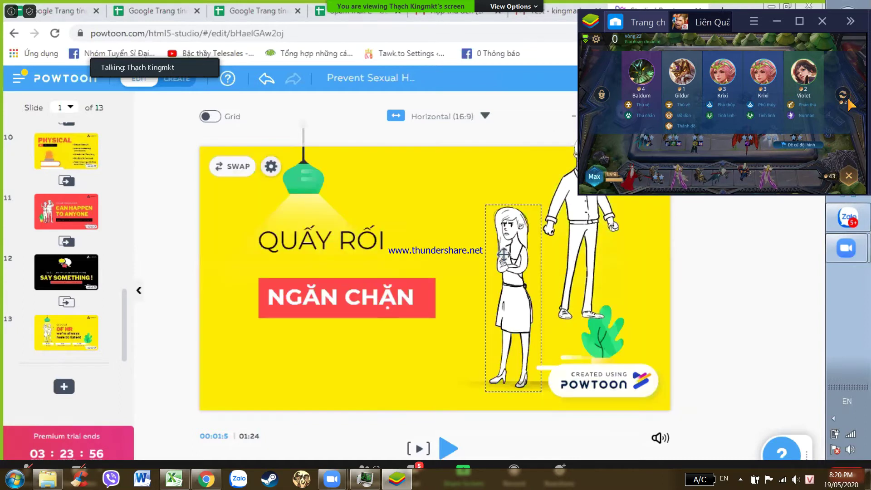
left_click(849, 176)
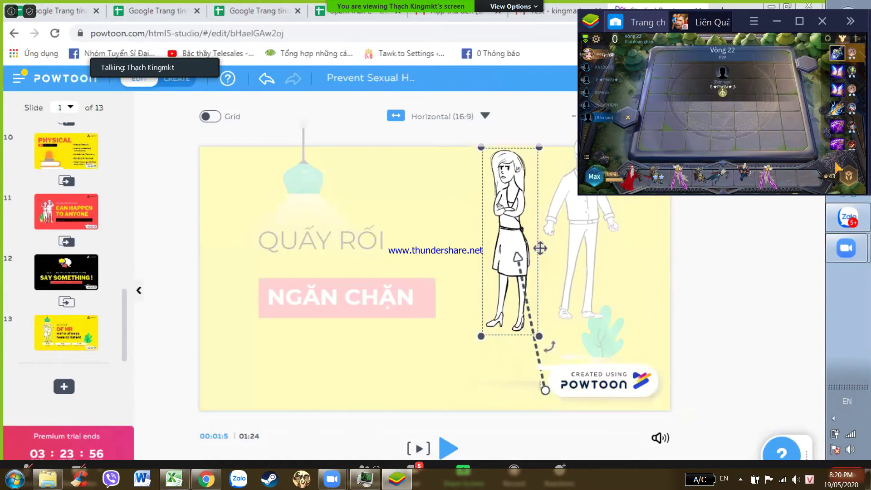
left_click(852, 182)
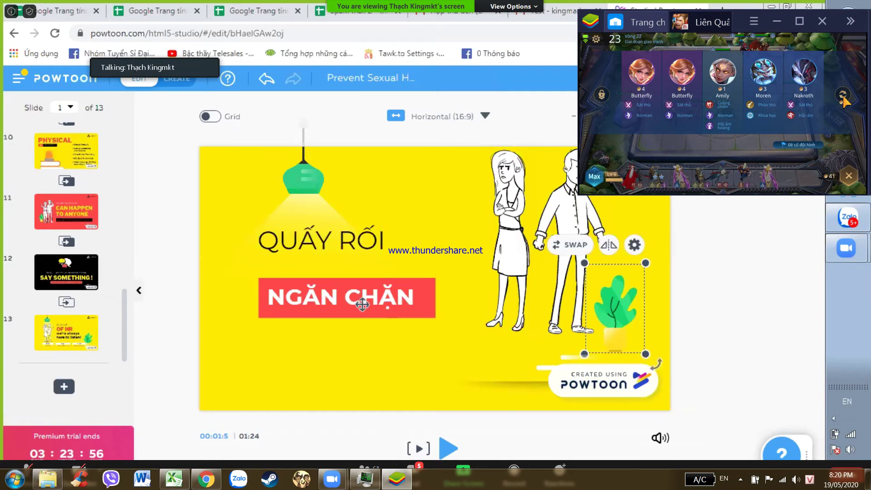
left_click(844, 97)
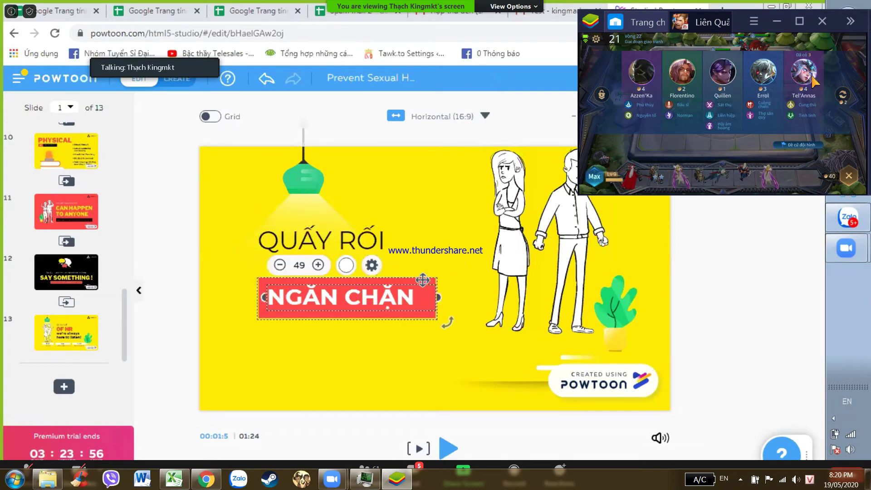
left_click(844, 96)
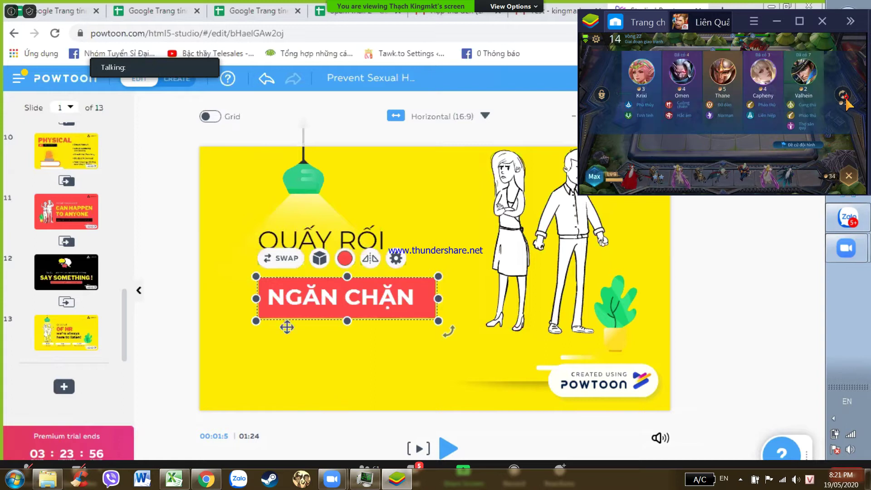
left_click(810, 81)
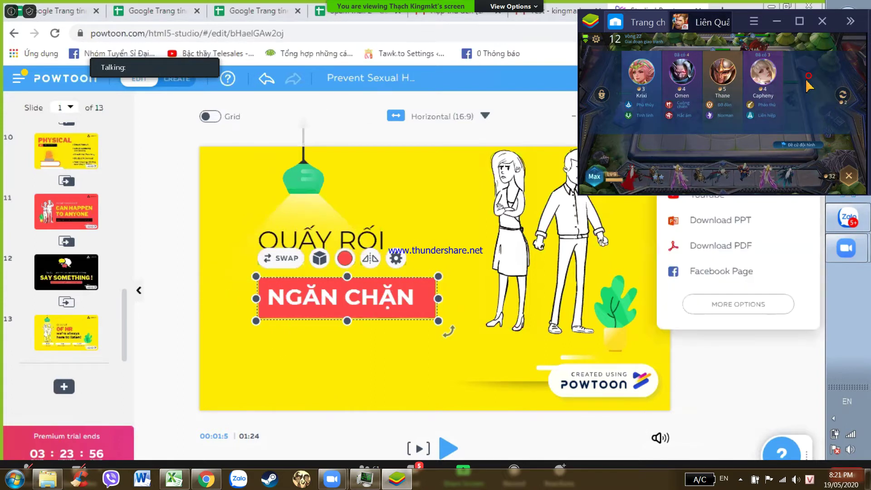
- Buy Ilumia, Preyta and two Tel'Annas heroes from the repeatedly refreshed hero shop
left_click(849, 176)
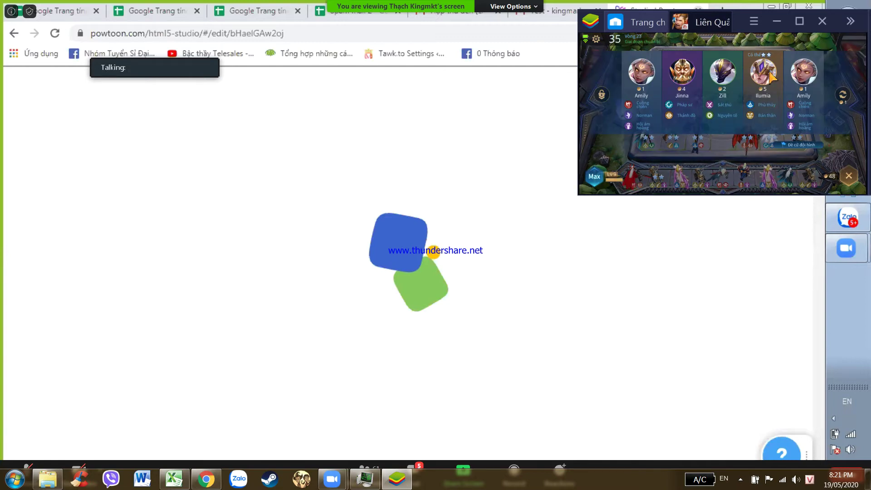
left_click(772, 77)
left_click(843, 95)
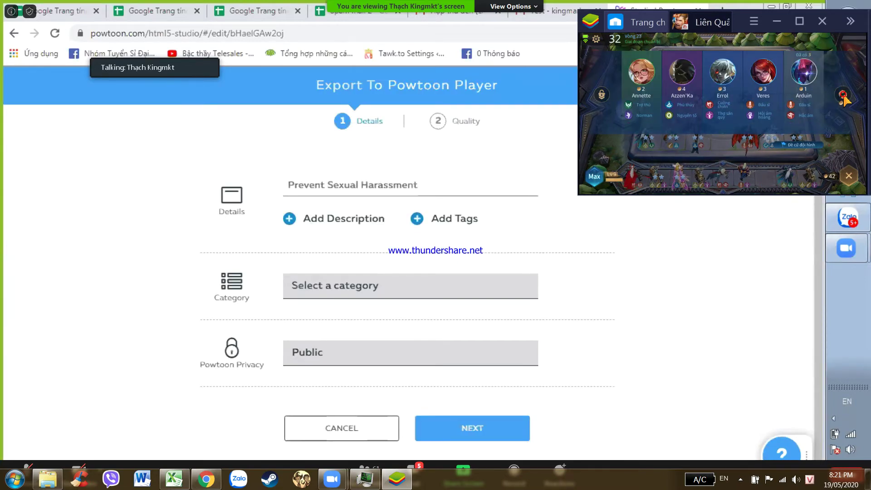
left_click(844, 96)
left_click(772, 73)
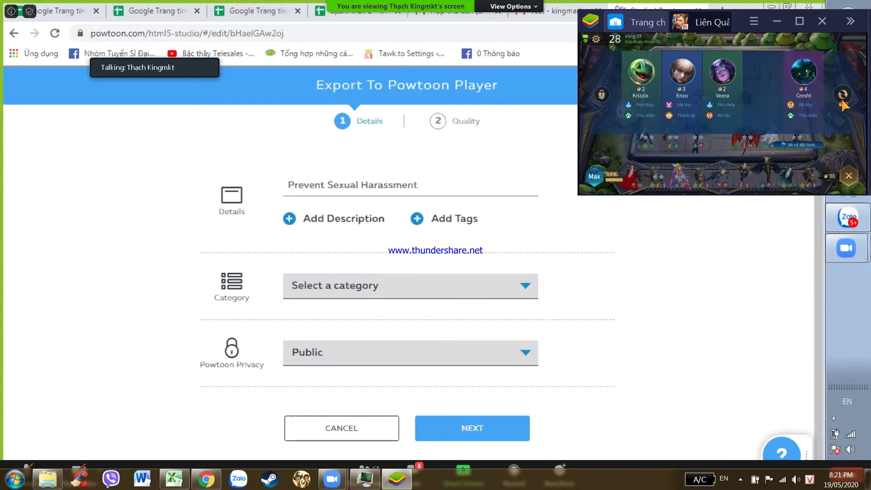
left_click(844, 95)
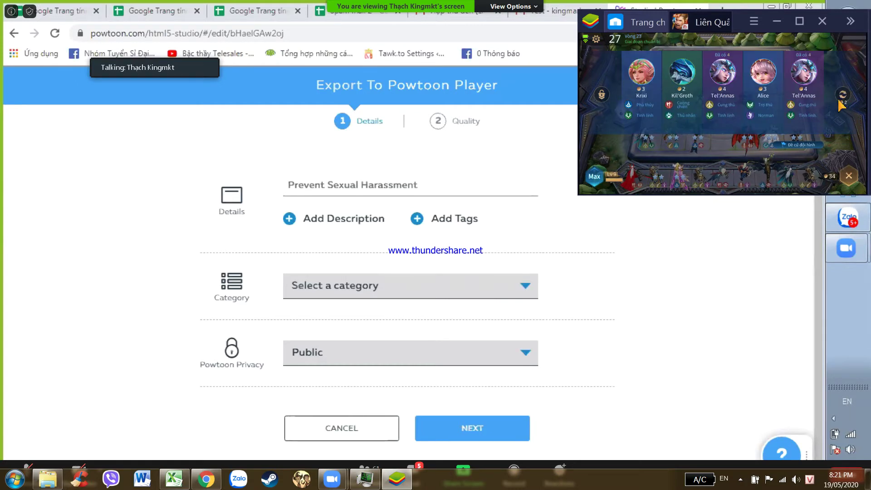
left_click(802, 84)
left_click(723, 75)
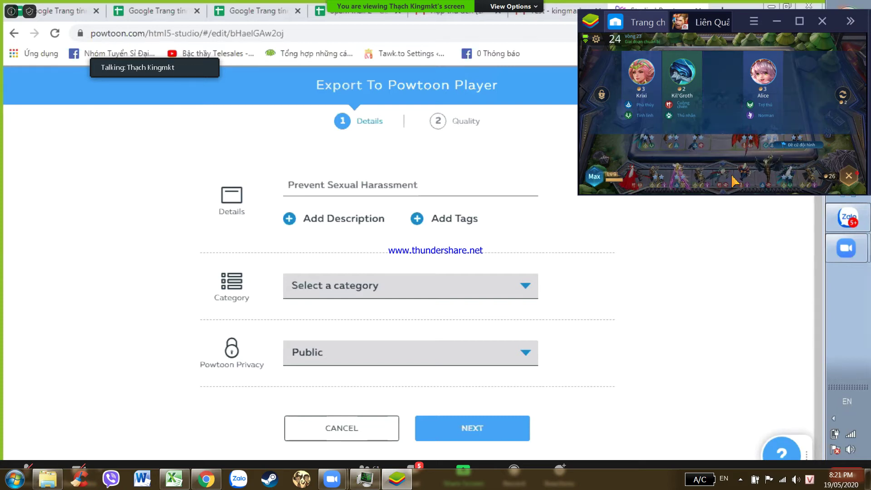
left_click(849, 176)
key("super")
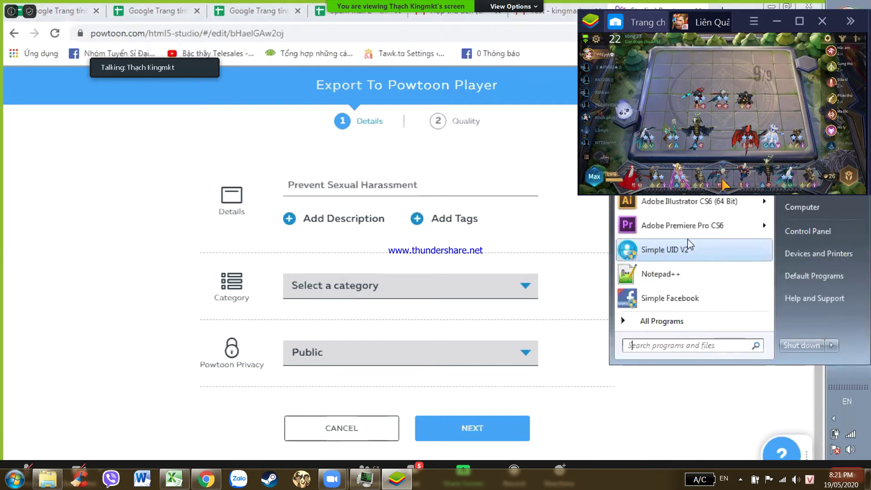
- Move the red dragon hero to the bench and give the top collected item to a board hero
left_click(723, 180)
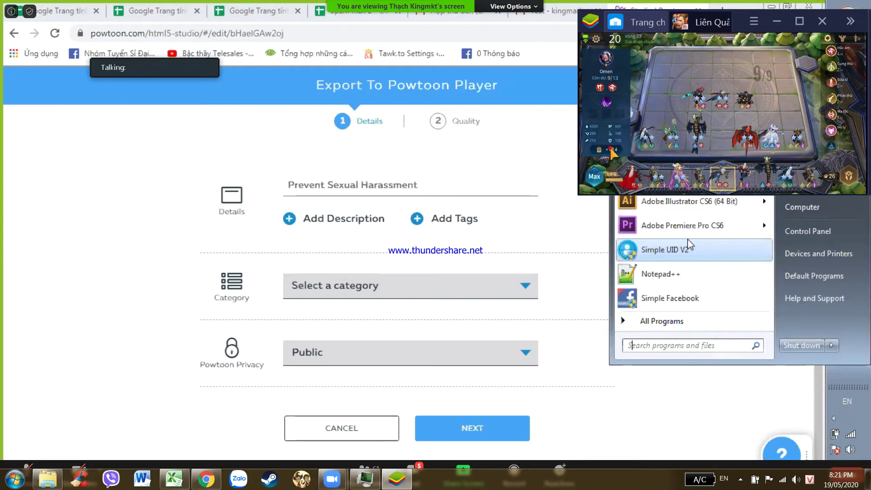
type("0")
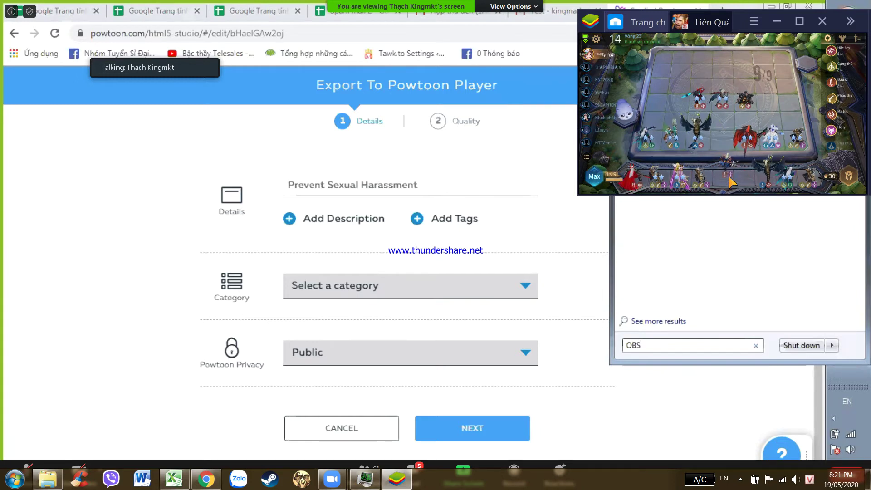
left_click(684, 183)
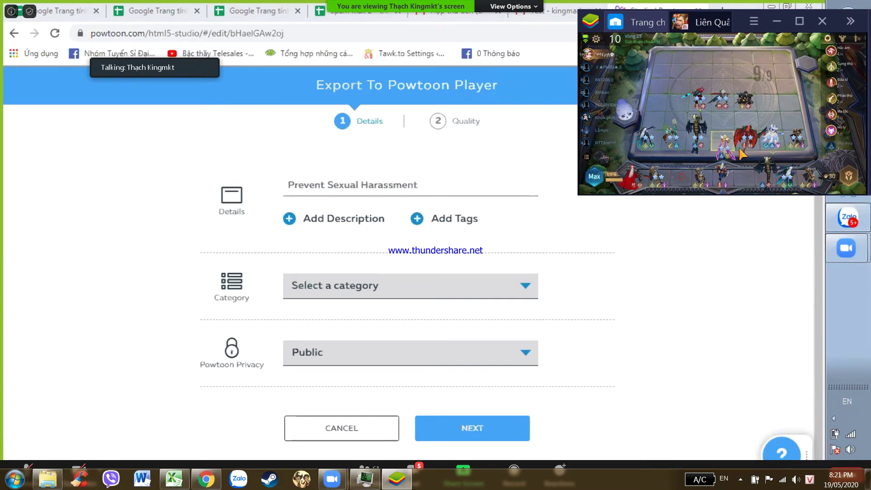
left_click_drag(745, 150, 676, 173)
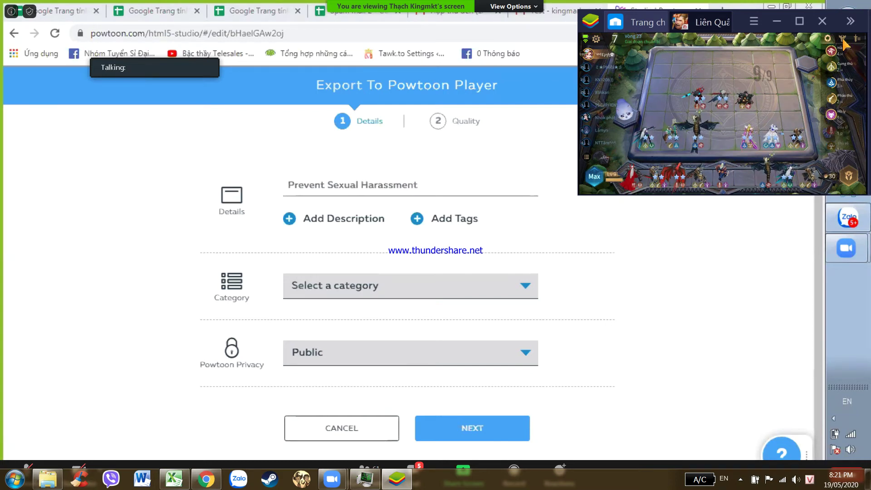
left_click(843, 40)
left_click_drag(845, 54, 716, 128)
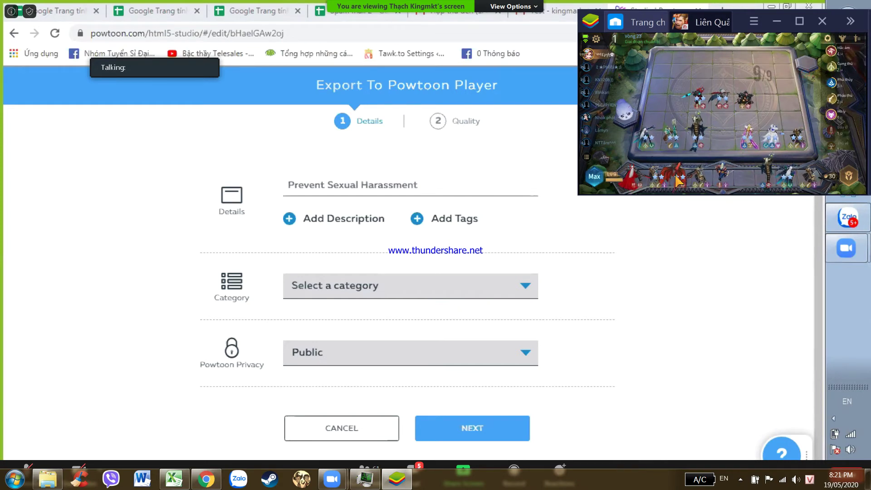
left_click_drag(718, 128, 741, 113)
- Launch Camtasia Recorder 8 by searching 'CAMTA', then bring the game window back to front
key("super")
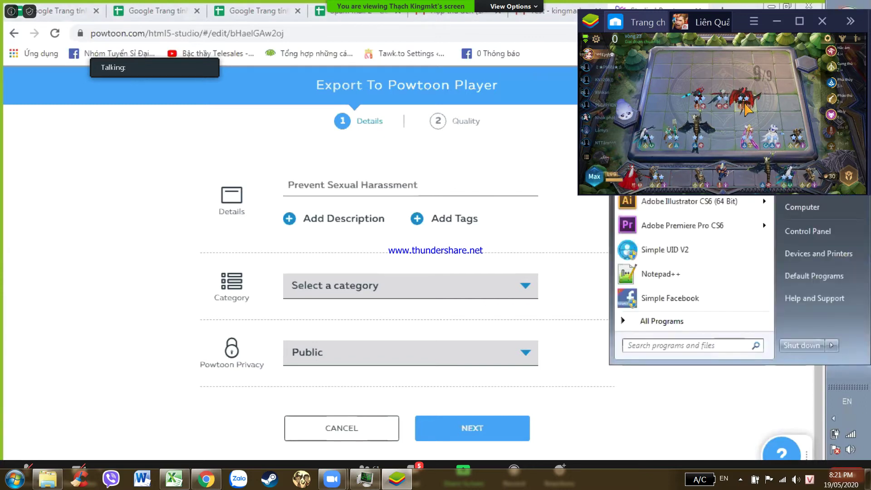
key("Escape")
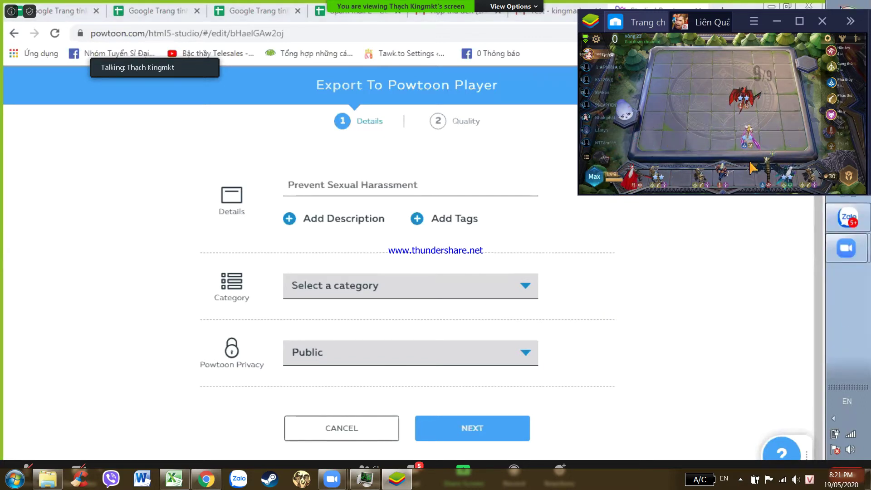
key("super")
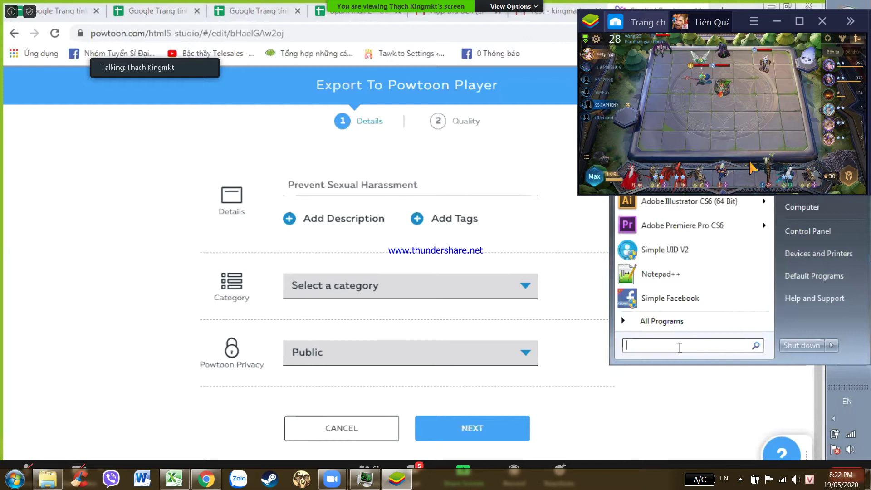
type("CAMT")
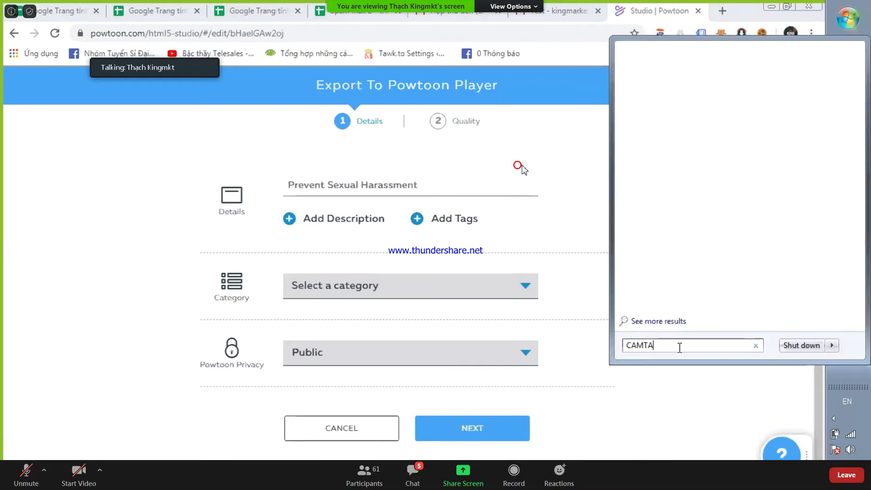
type("A")
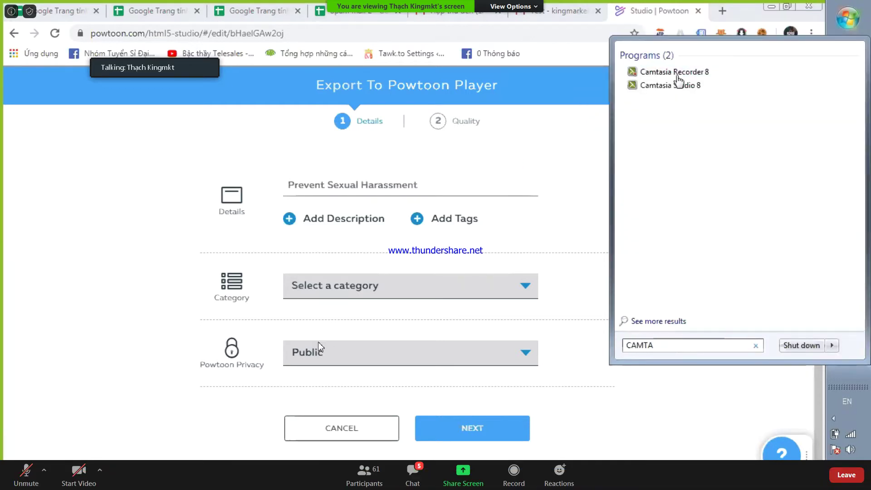
left_click(680, 72)
key("super")
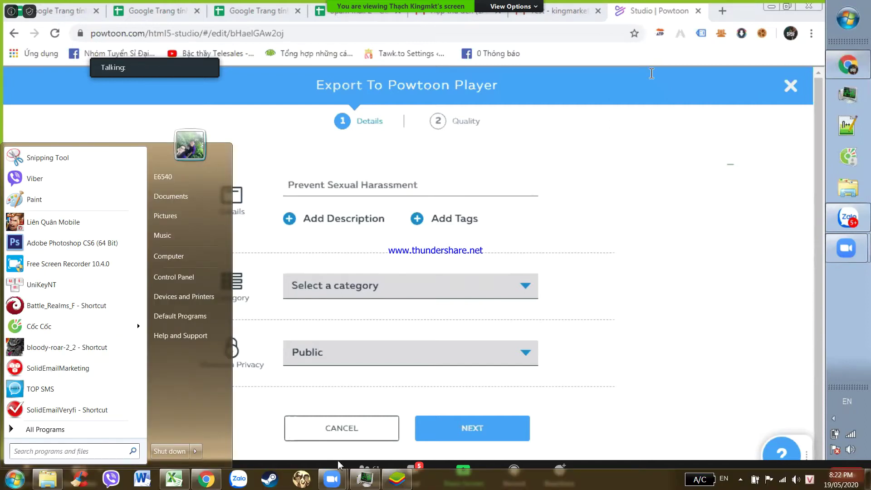
left_click(397, 479)
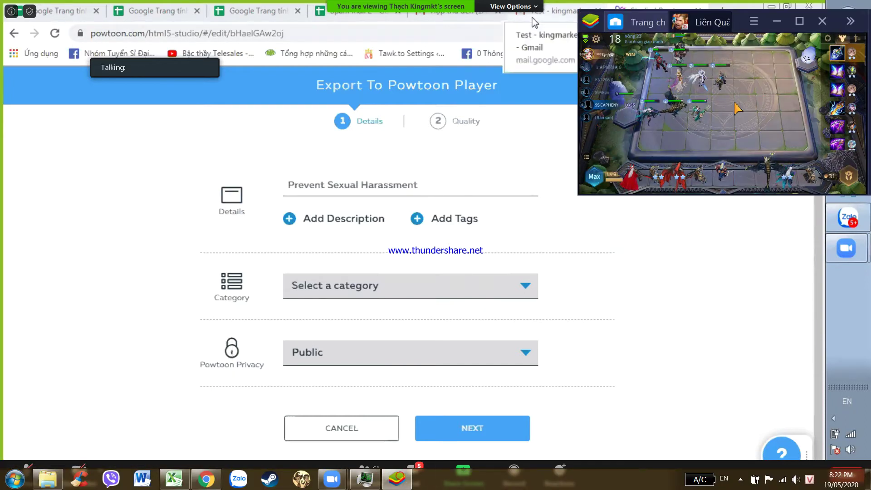
- Leave the Powtoon export page and move a game hero from the board to the bench
left_click(15, 34)
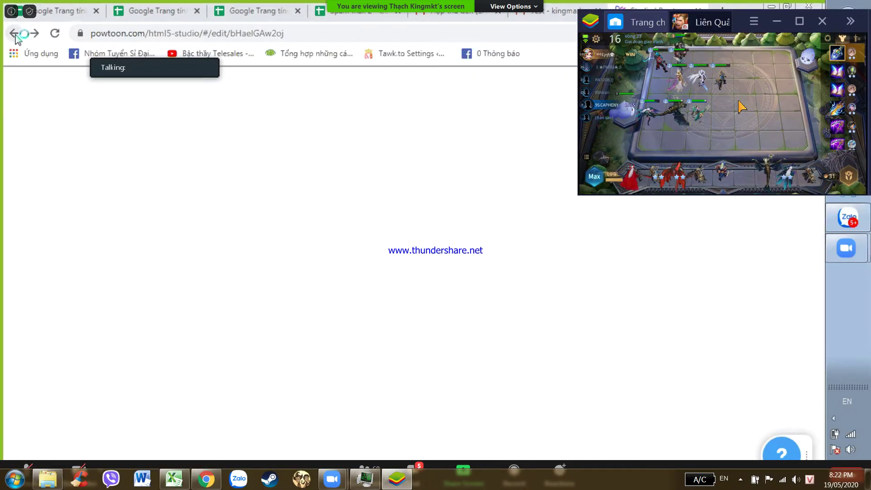
left_click(850, 177)
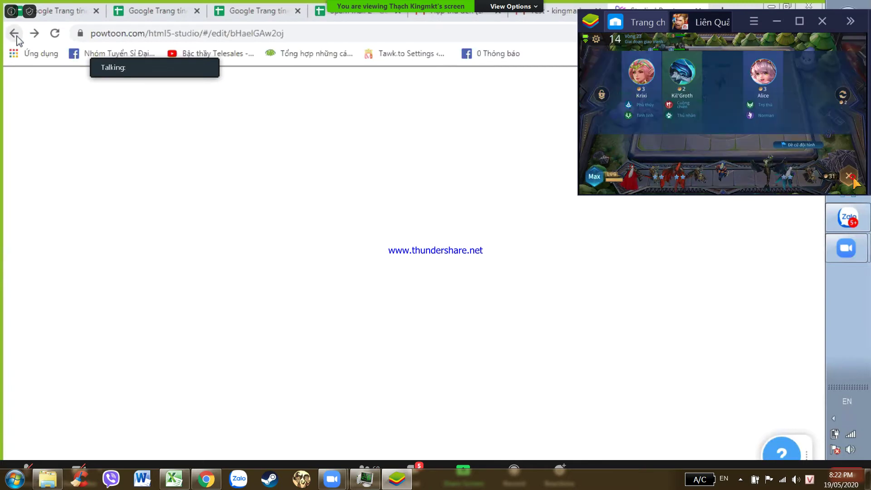
left_click(850, 177)
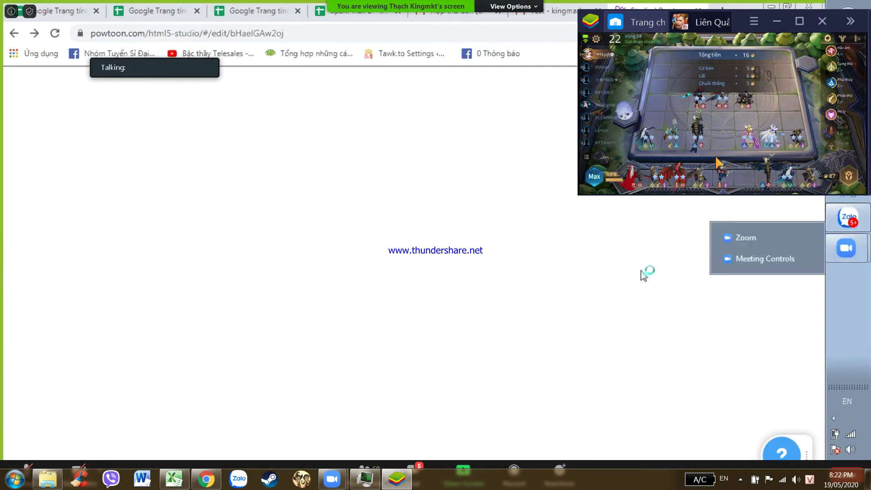
left_click(722, 179)
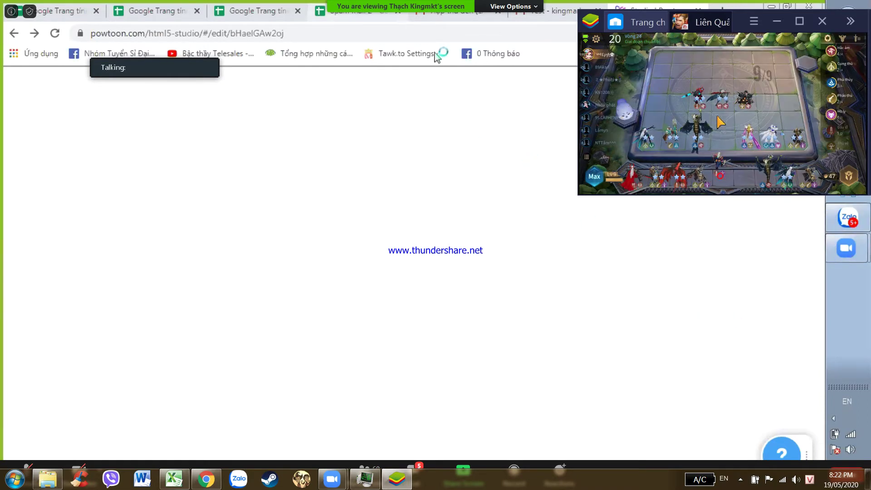
left_click_drag(702, 109, 722, 175)
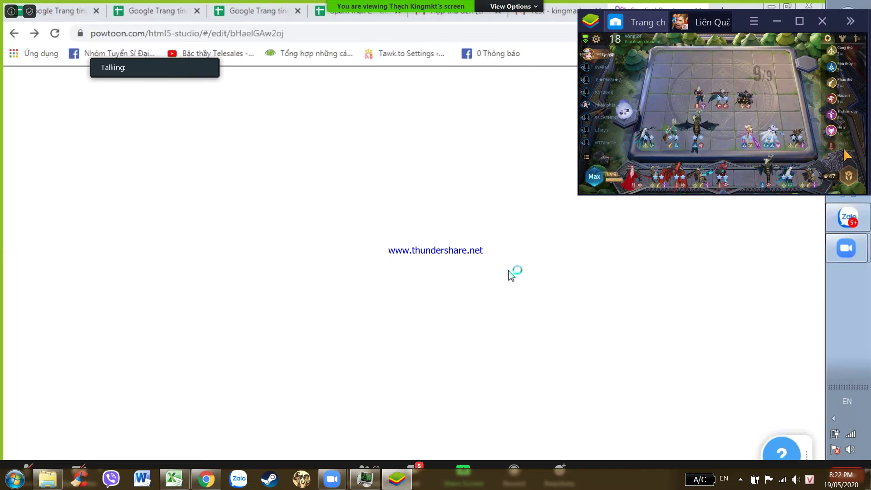
- Buy Tel'Annas, refresh the hero shop twice, and inspect the Arduin hero on the bench
left_click(849, 176)
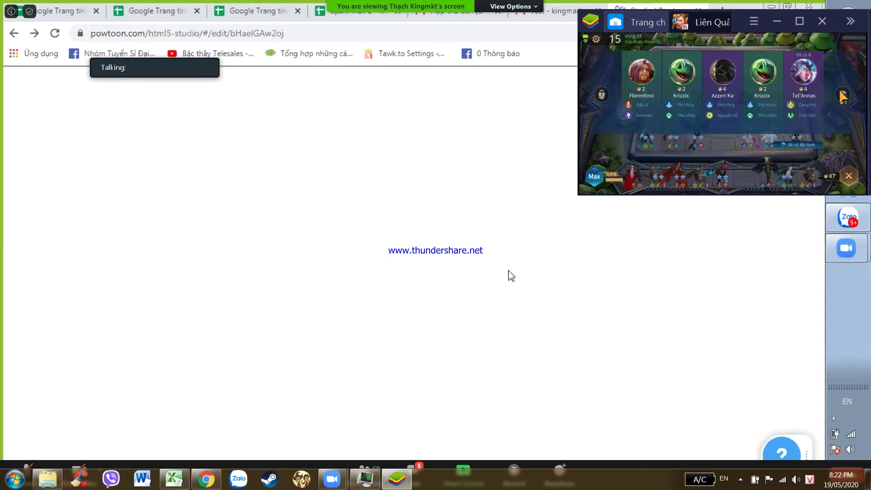
left_click(807, 75)
left_click(843, 96)
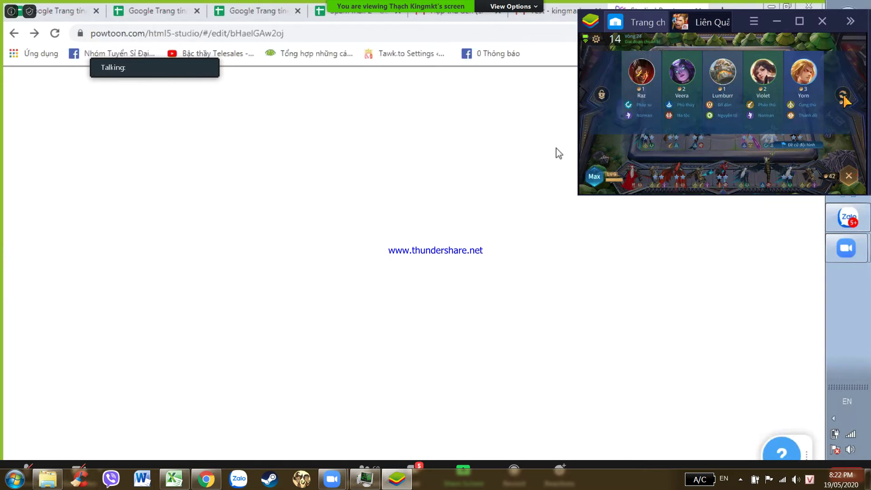
left_click(843, 95)
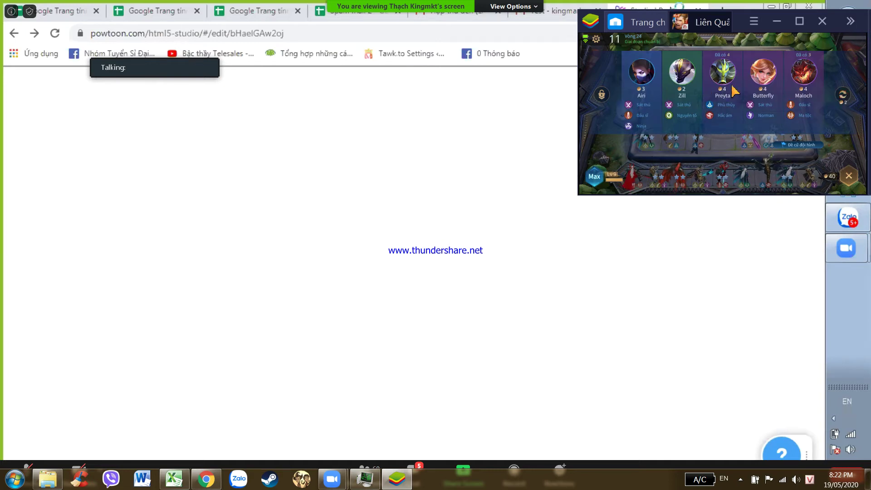
left_click(726, 183)
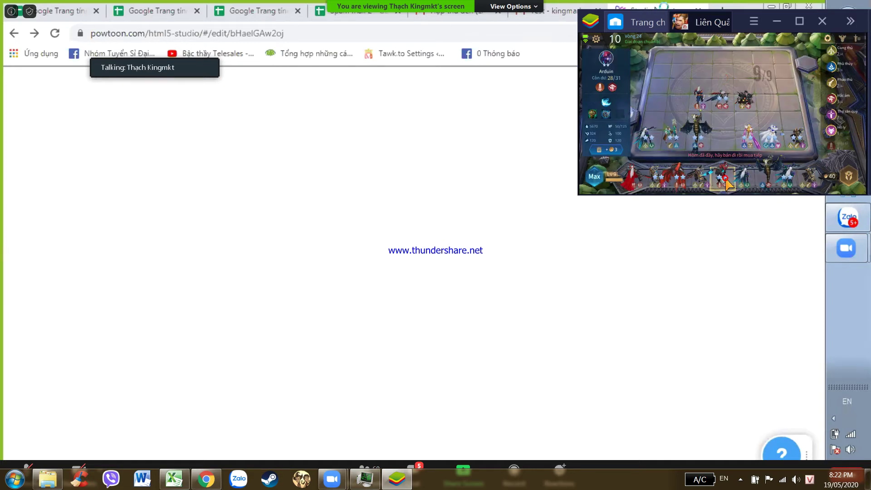
left_click(613, 153)
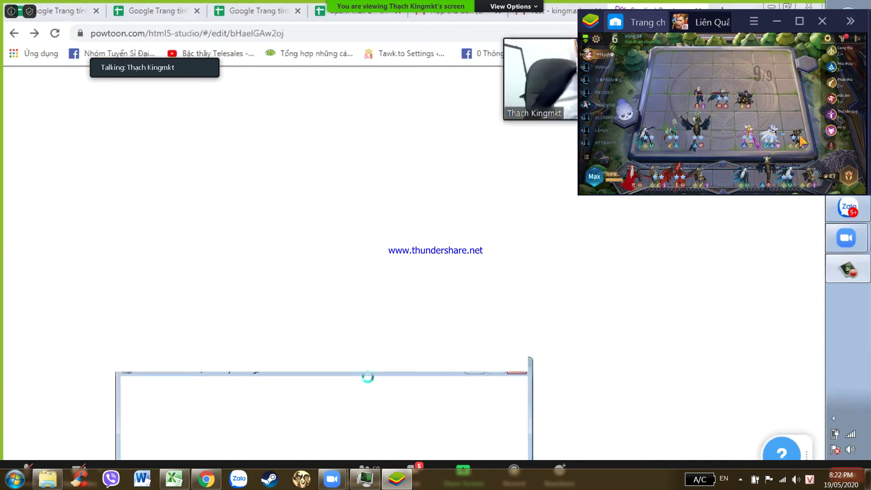
left_click(849, 176)
- Buy the middle hero in the shop and return to the game window
left_click(720, 86)
left_click(844, 96)
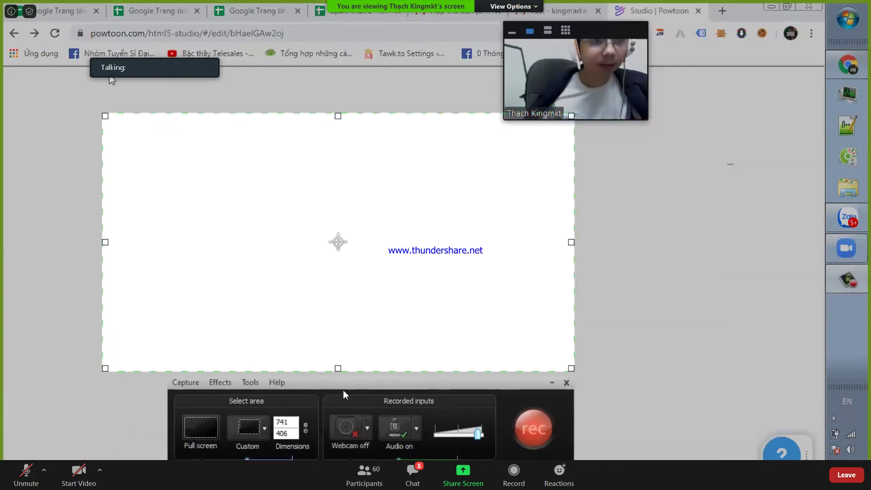
key("super")
left_click(398, 480)
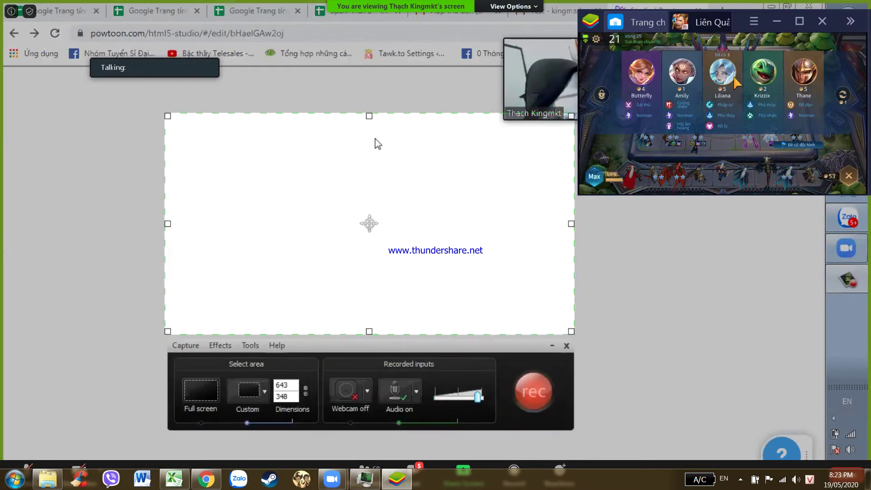
- Refresh the game's hero shop several times looking for new heroes, then close it
left_click(844, 96)
left_click(845, 100)
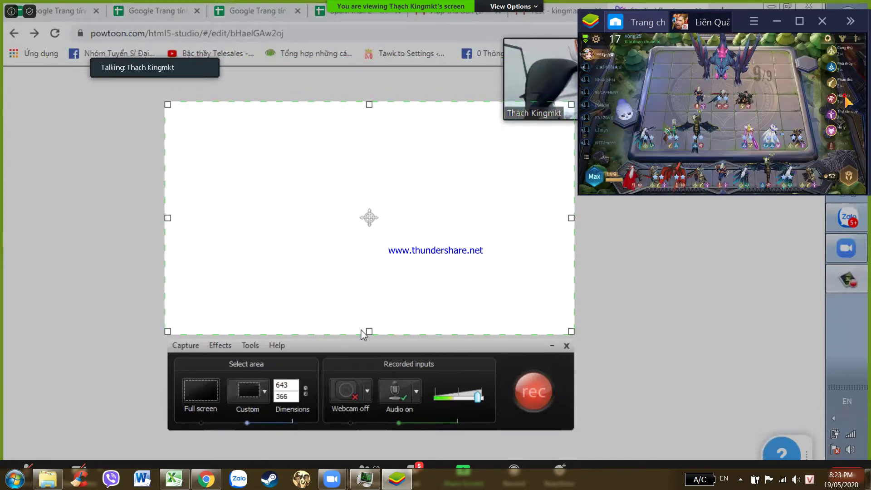
left_click(845, 101)
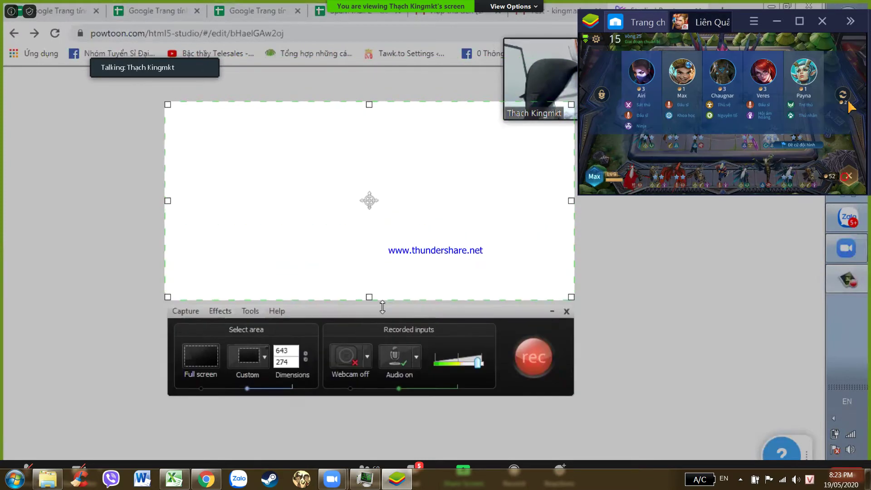
left_click(846, 100)
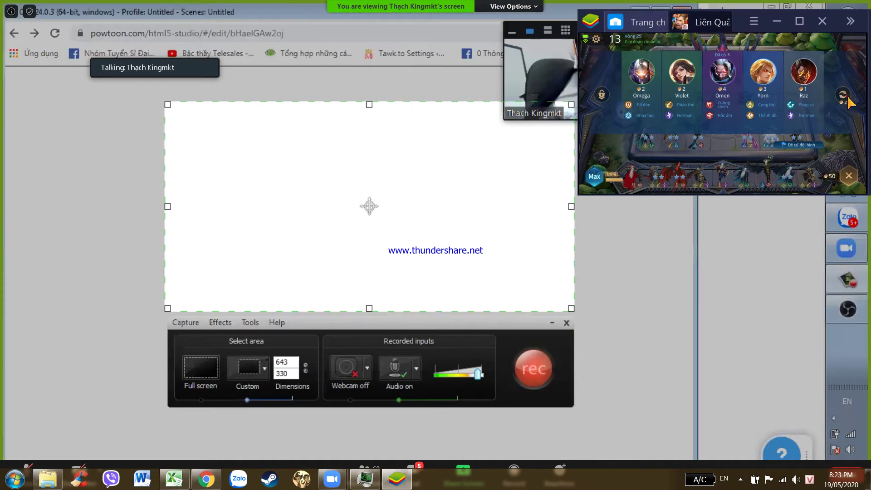
left_click(846, 100)
left_click(846, 99)
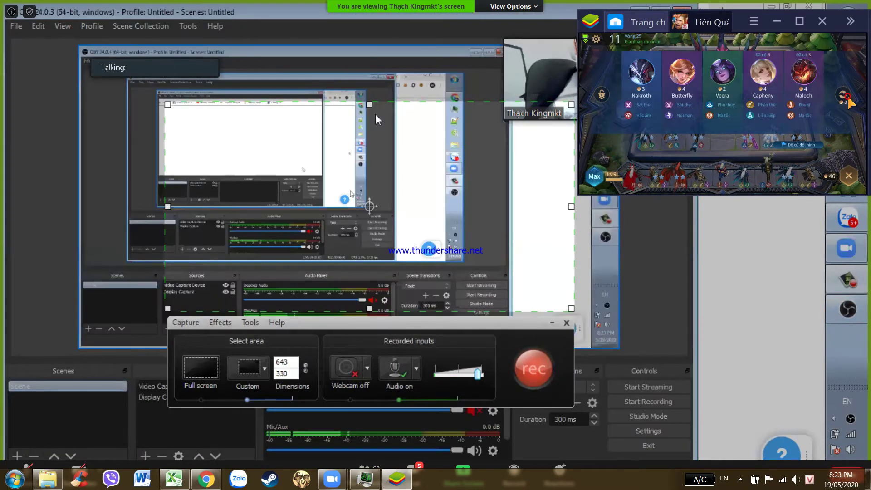
left_click(847, 99)
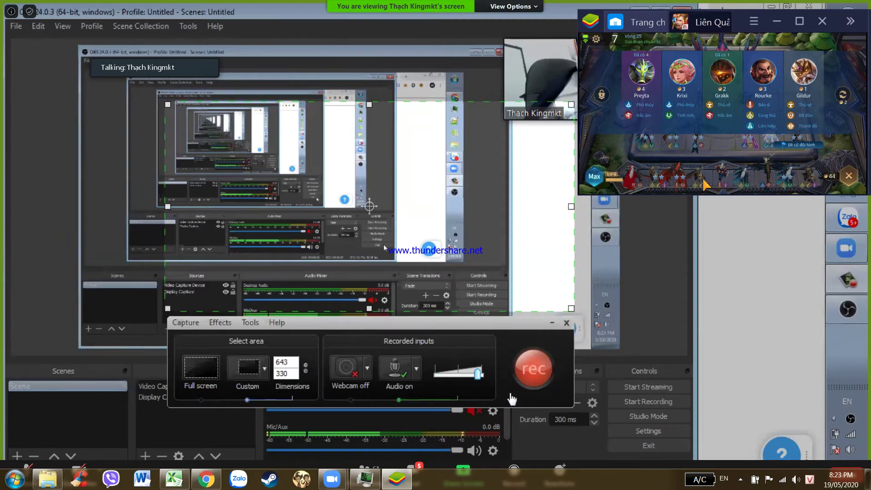
left_click(619, 182)
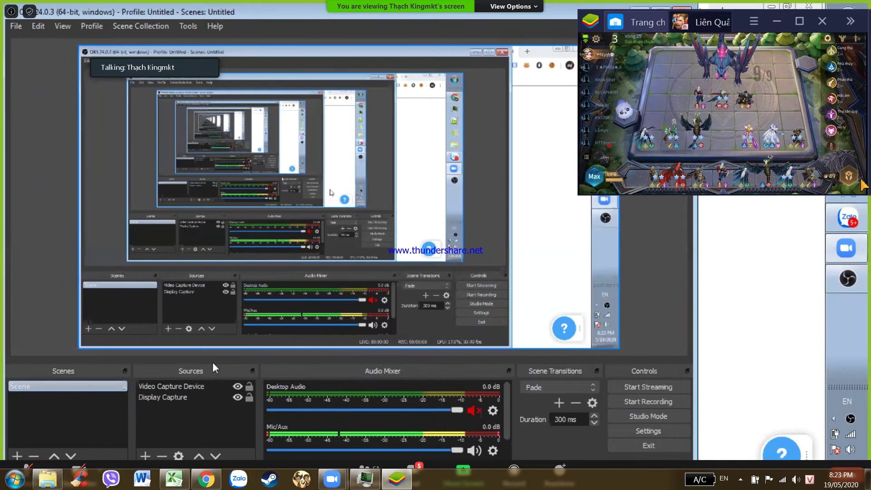
- Sell Volkath from the bench, buy Preyta, and refresh the hero shop
left_click(610, 149)
left_click(194, 393)
left_click(640, 67)
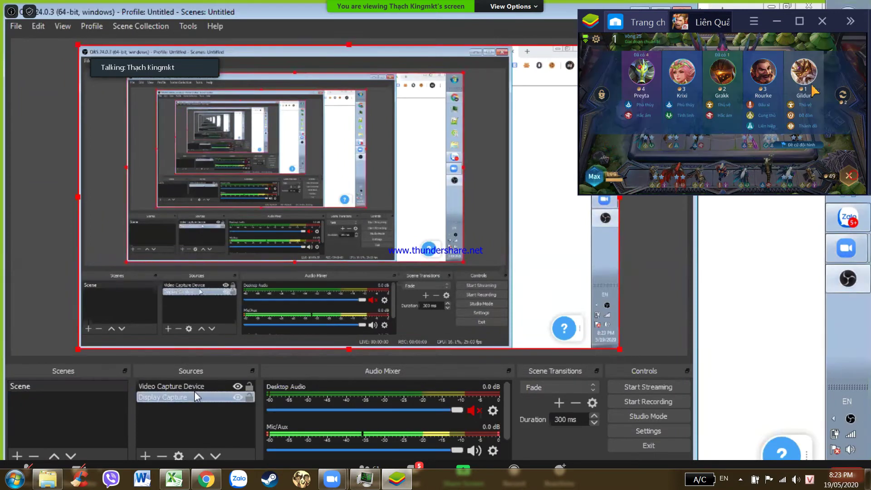
left_click(842, 96)
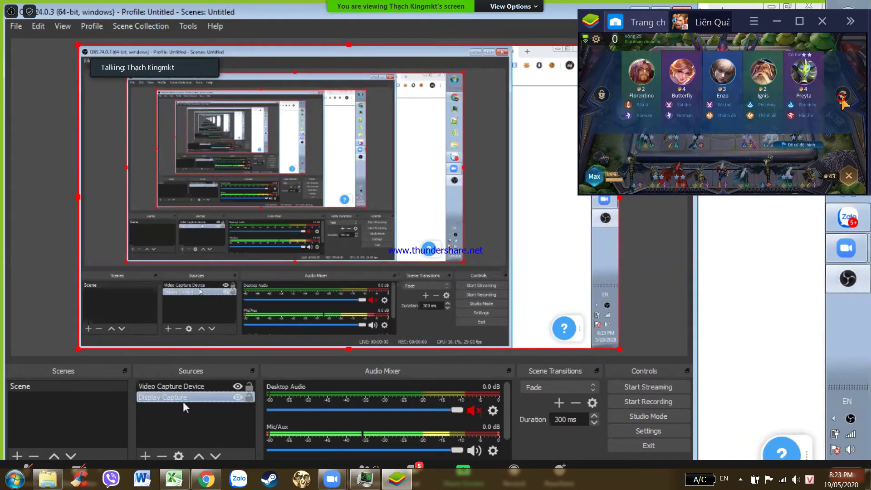
- Add a Display Capture 2 source on the primary monitor, shrink it to the upper-left quarter, and request its removal
left_click(145, 456)
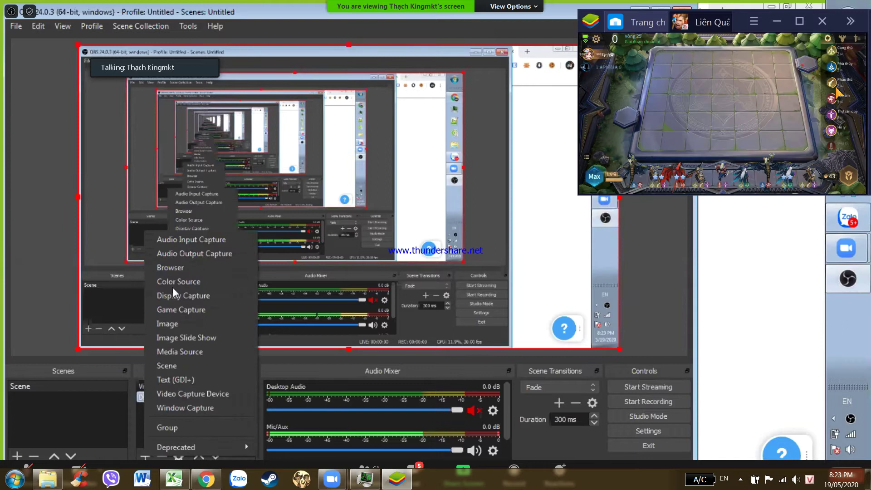
left_click(129, 409)
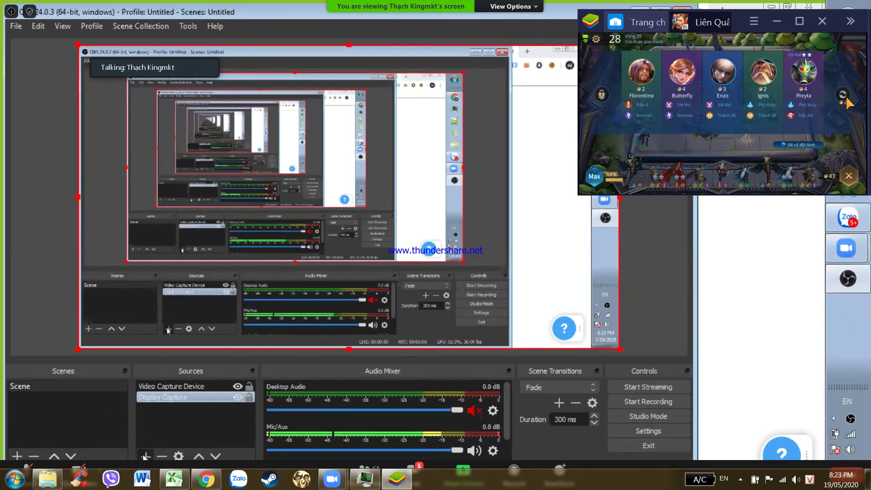
left_click(144, 457)
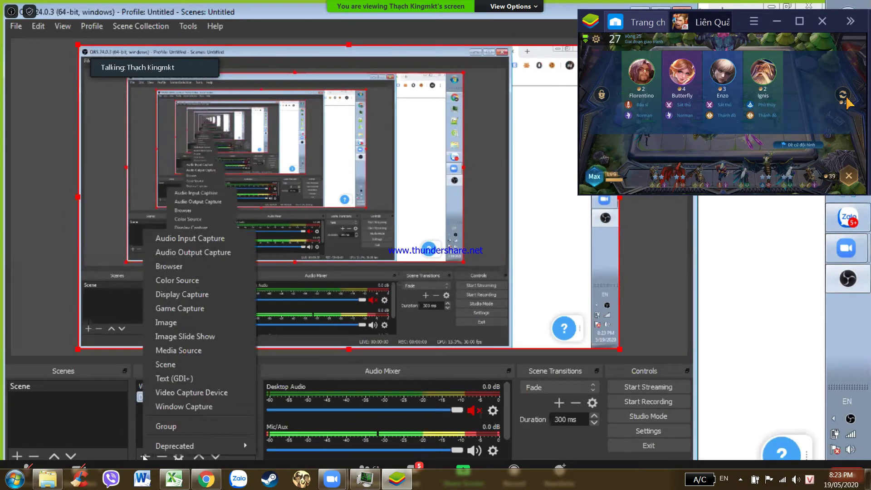
left_click(186, 296)
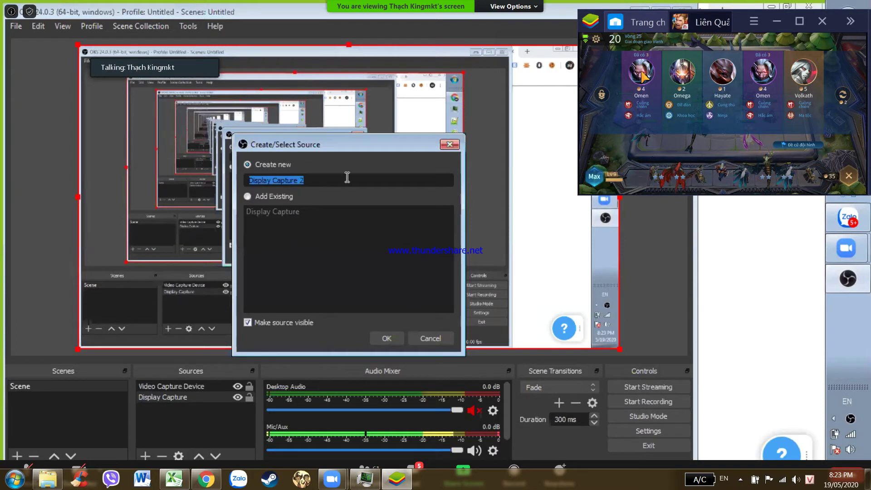
left_click(385, 338)
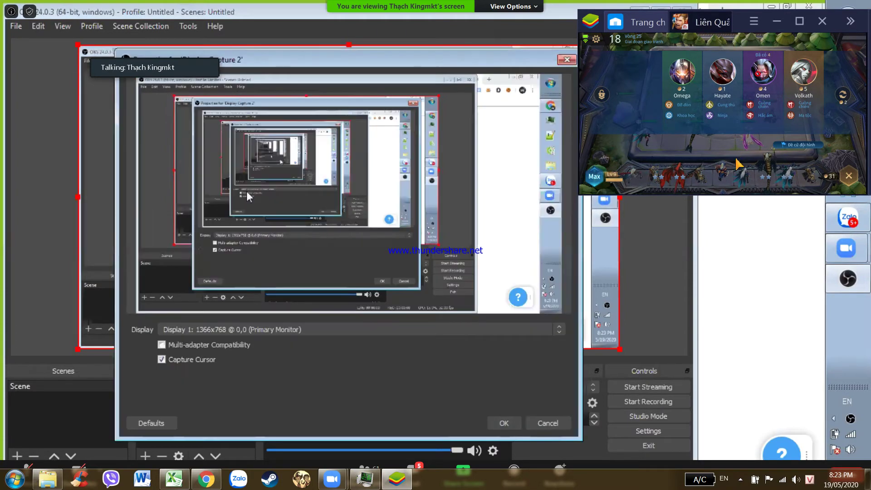
left_click(229, 329)
left_click(481, 377)
left_click(538, 422)
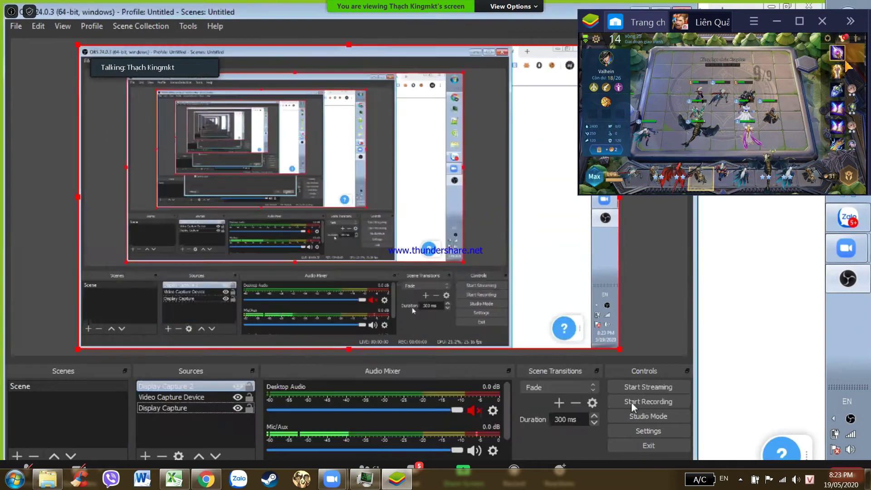
left_click_drag(454, 258, 303, 241)
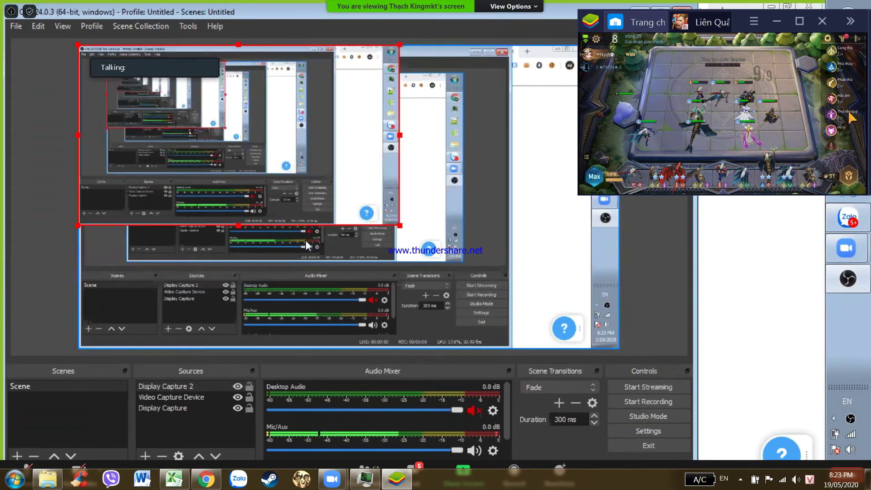
key("Delete")
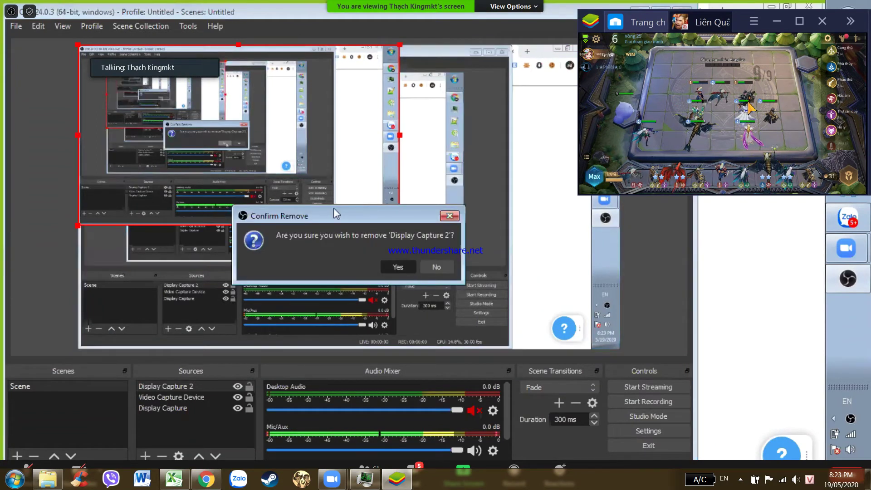
- Confirm removing Display Capture 2, maximize OBS Studio, and inspect the Grakk hero
key("Return")
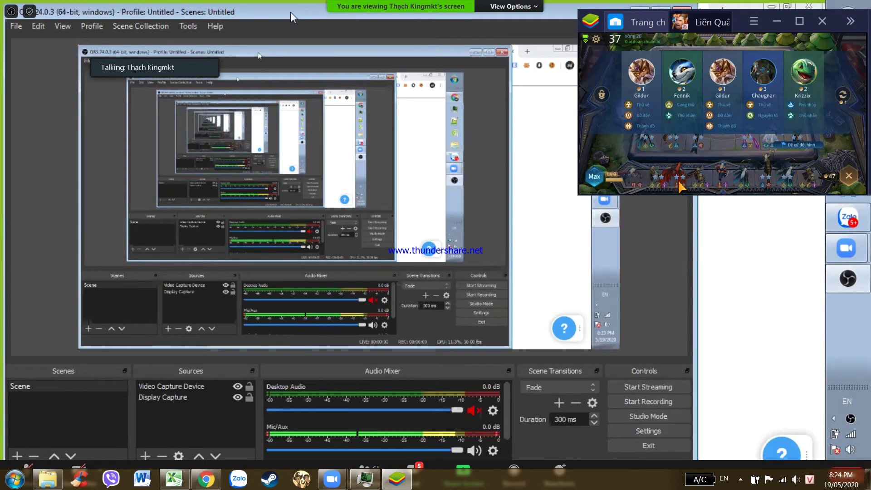
double_click(290, 12)
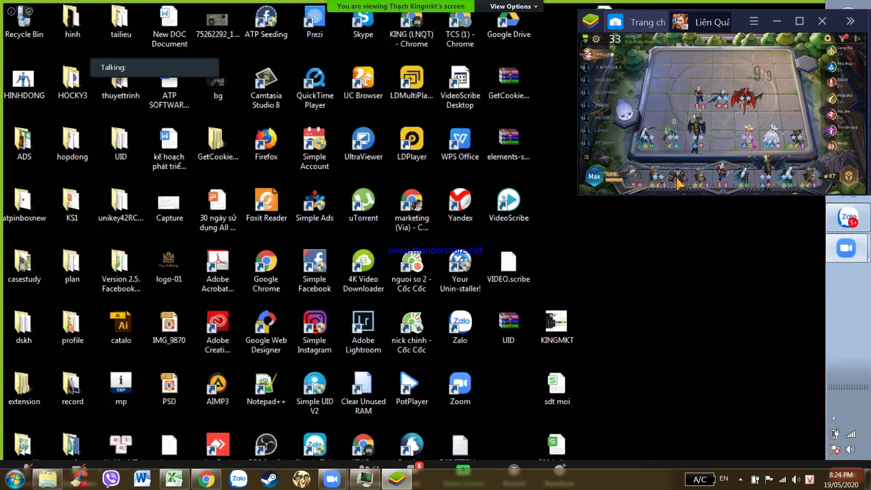
left_click(677, 181)
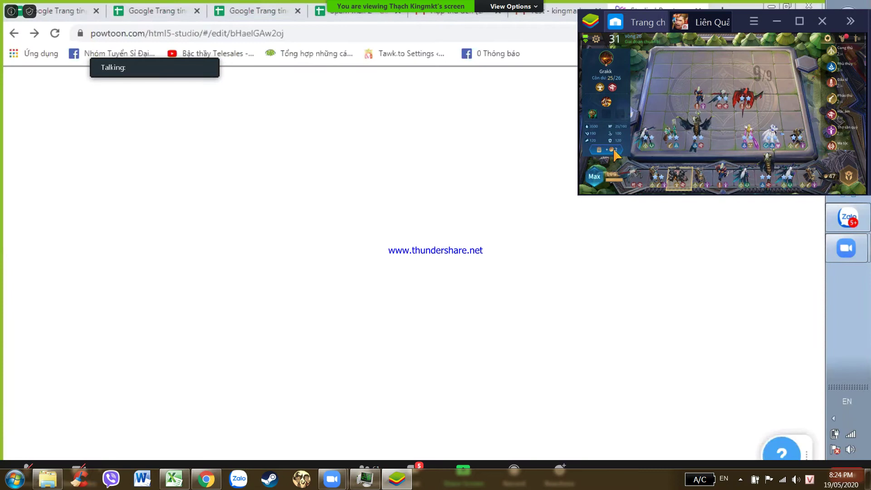
left_click(681, 168)
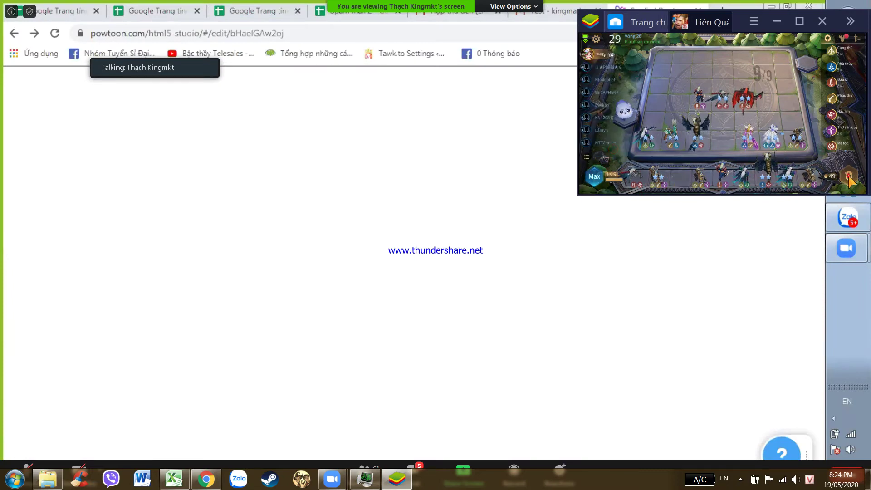
left_click(849, 178)
left_click(845, 96)
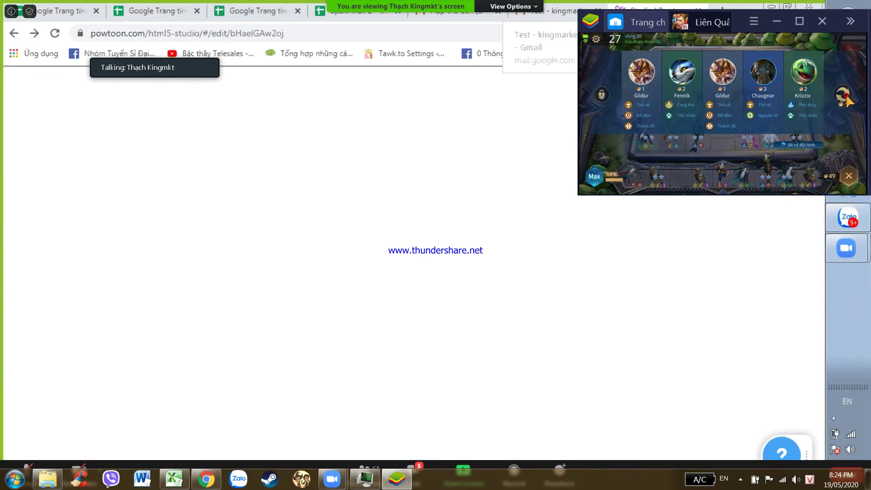
left_click(846, 96)
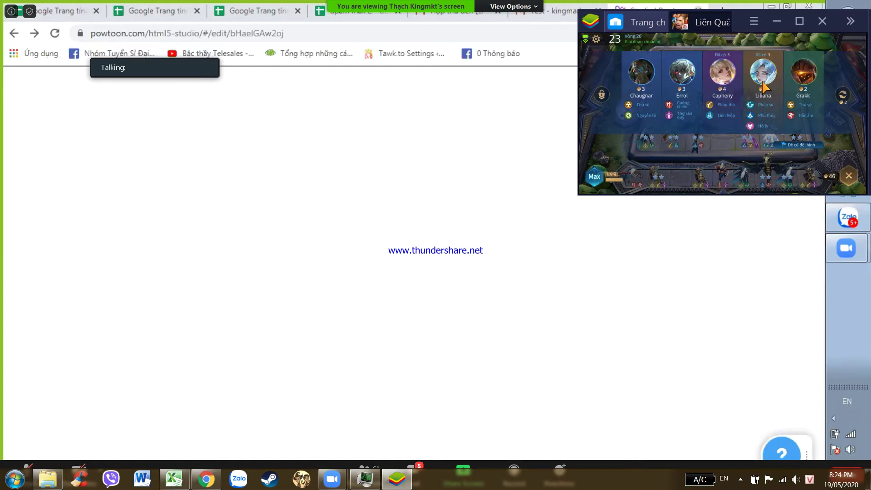
left_click(763, 81)
left_click(840, 101)
left_click(841, 101)
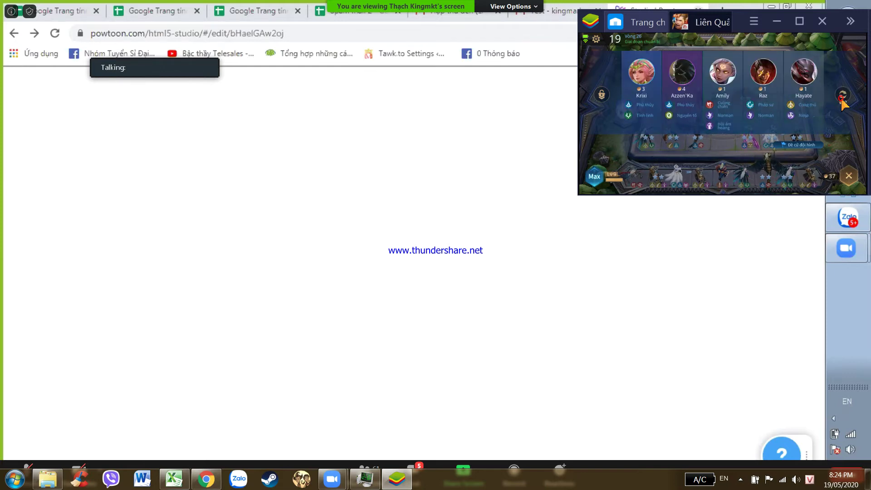
left_click(841, 100)
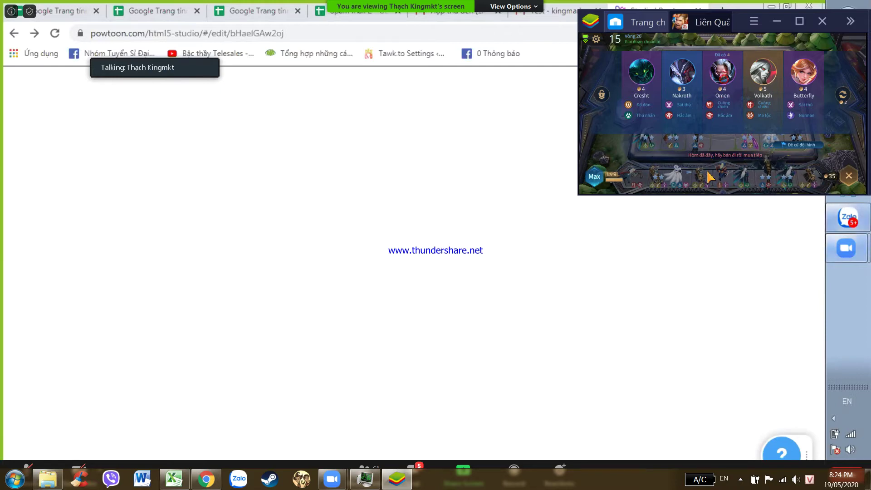
left_click(685, 184)
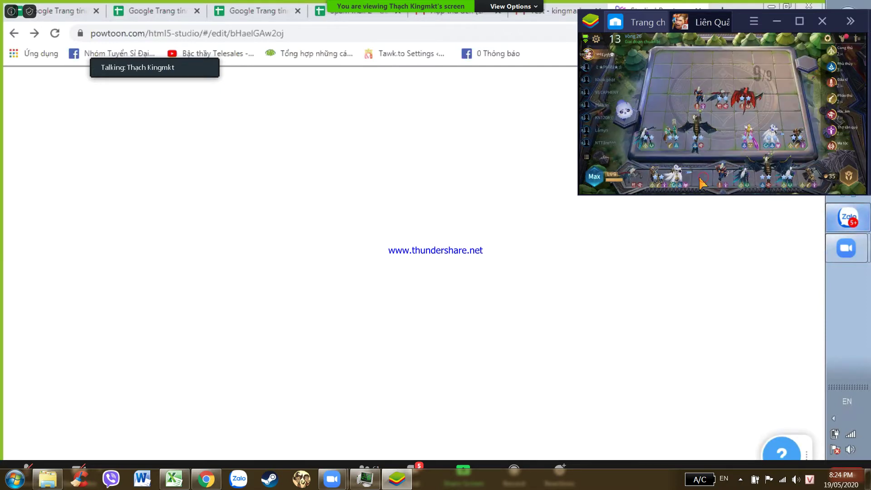
left_click(768, 182)
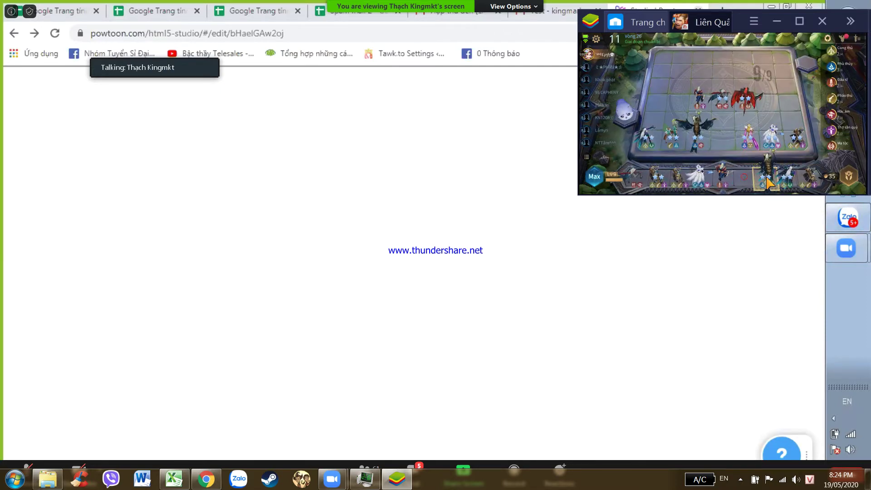
left_click(847, 177)
left_click(847, 177)
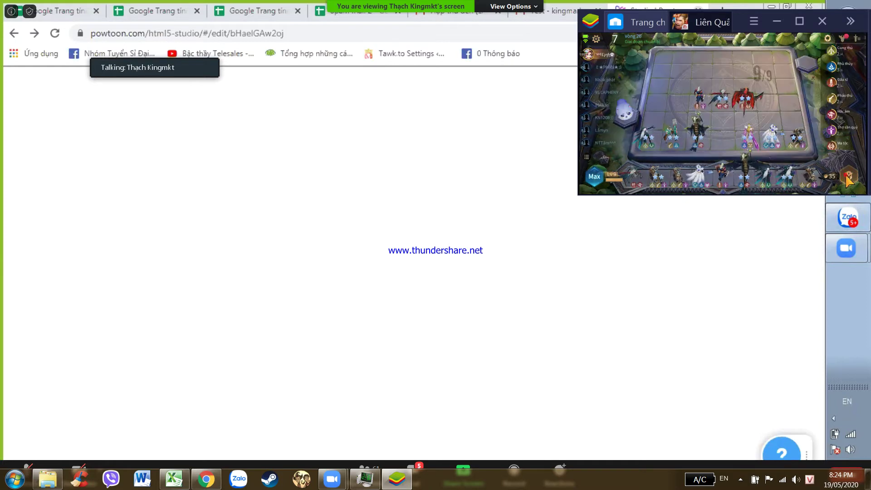
left_click(844, 38)
left_click(552, 33)
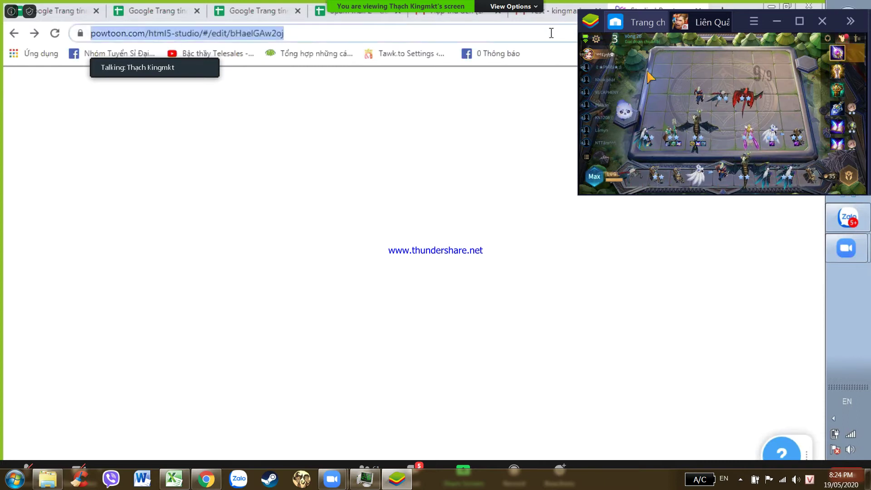
- Search Google for MAILCHIMP, then restore the game window and begin quitting the emulator
type("MAILCHIMP")
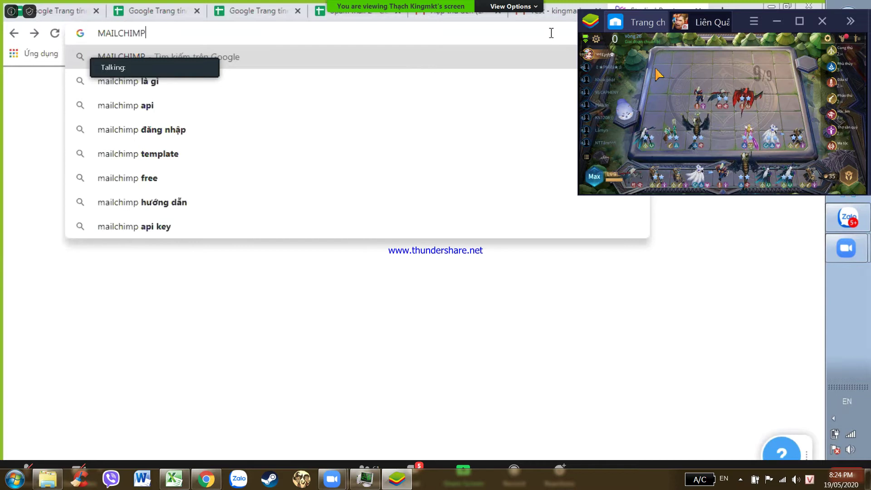
key("Return")
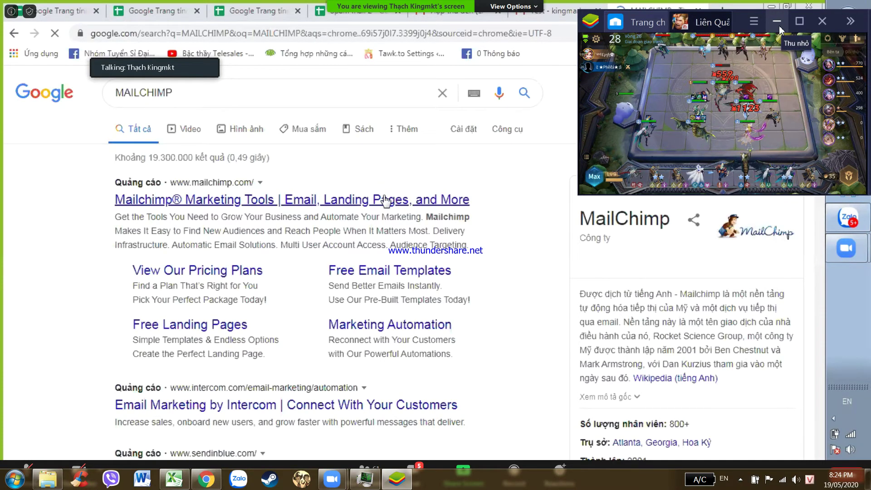
left_click(778, 22)
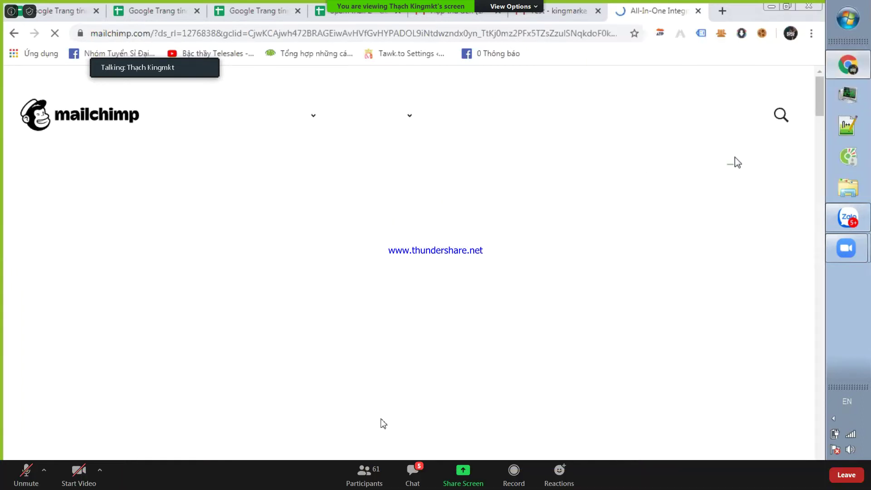
key("super")
left_click(396, 478)
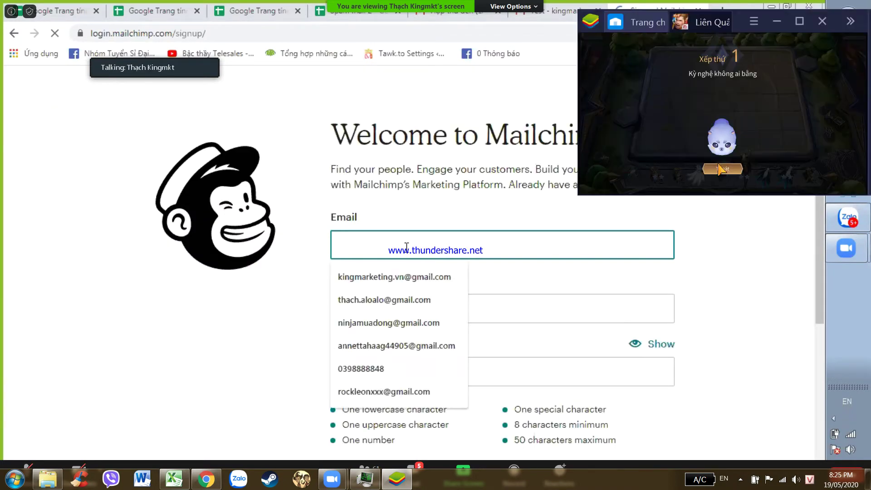
left_click(719, 167)
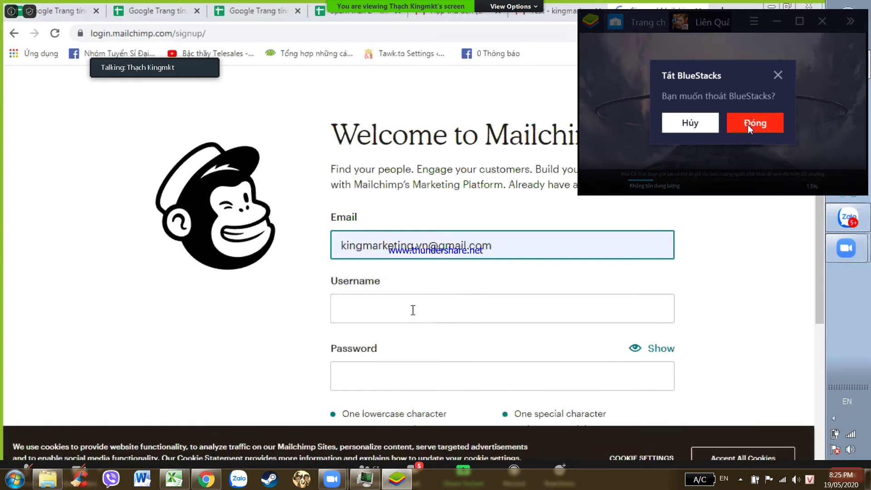
- Confirm shutting down the game emulator
left_click(749, 128)
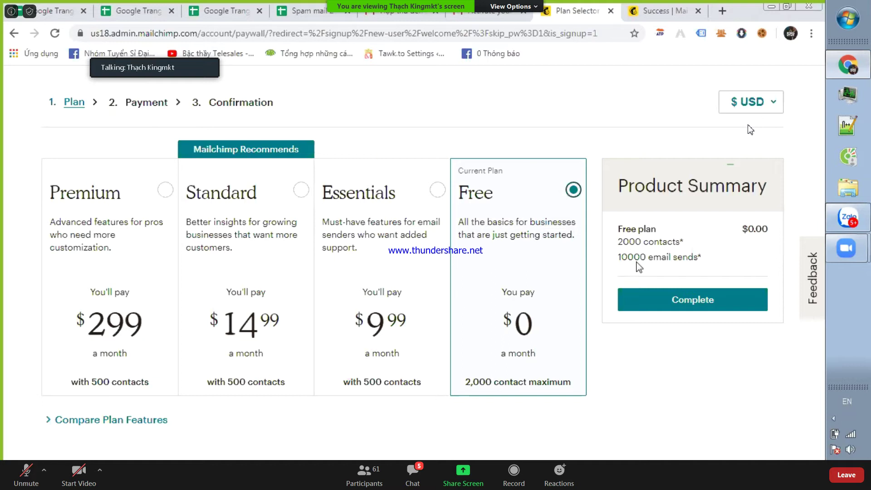
- Confirm the free plan and enter the account holder's first and last name, then continue
left_click(647, 304)
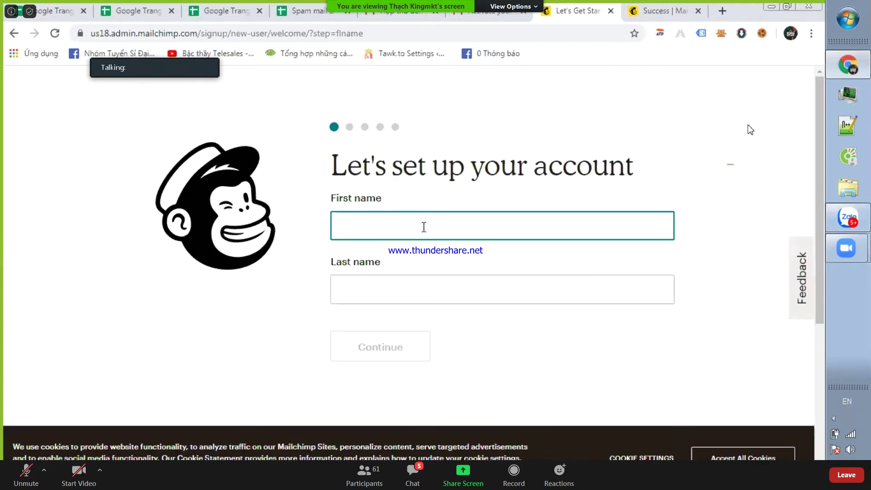
key("Tab")
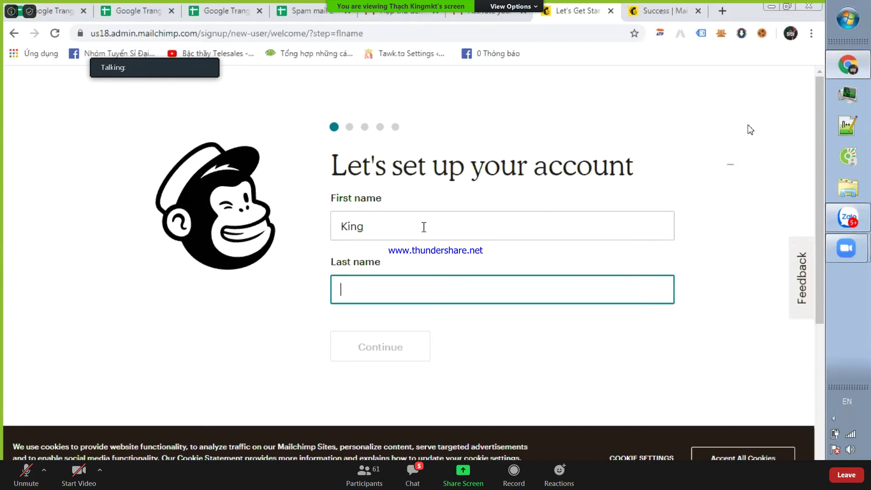
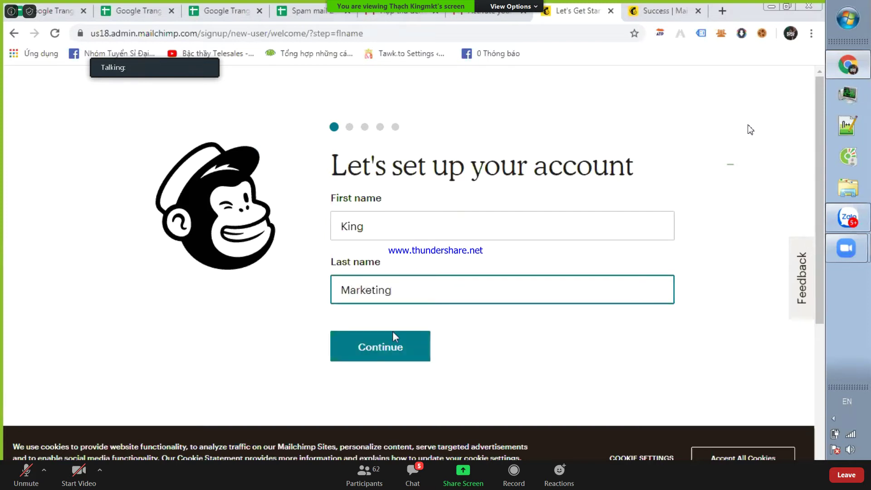
left_click(394, 337)
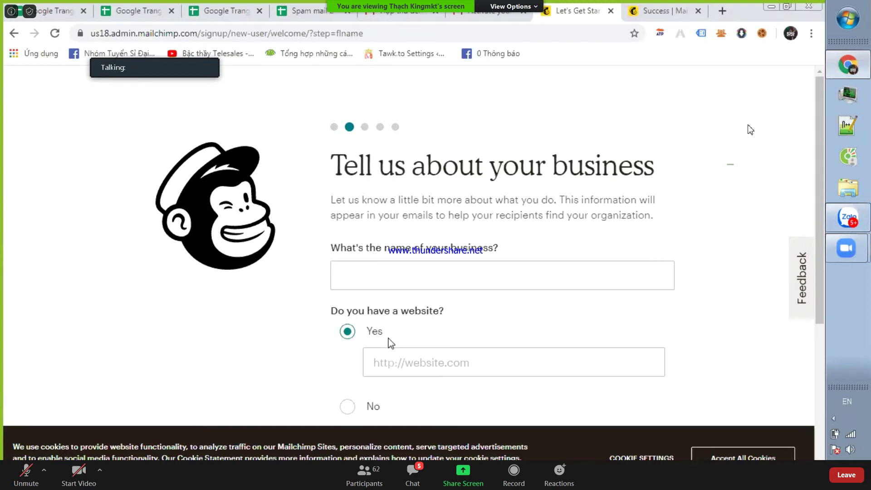
- Start entering the business name on the business details page, then select the address bar
left_click(406, 284)
scroll(407, 283, "down", 5)
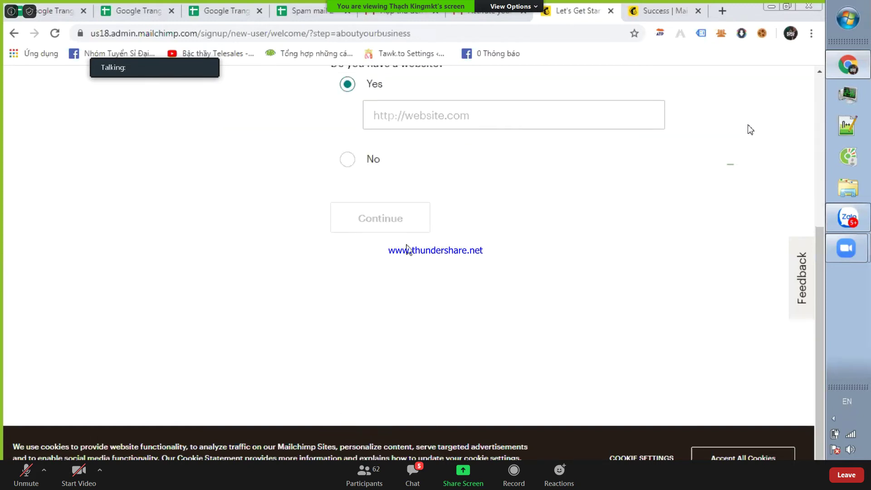
scroll(410, 287, "up", 5)
scroll(407, 179, "down", 5)
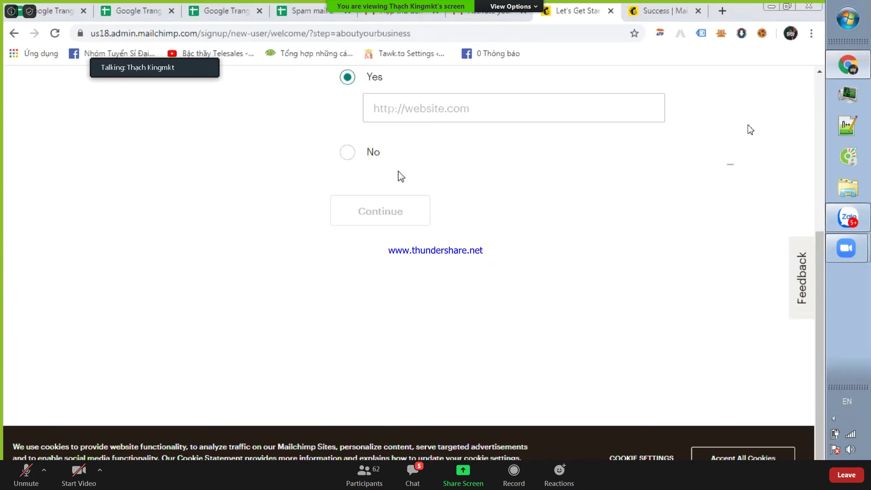
scroll(391, 103, "up", 5)
left_click(392, 35)
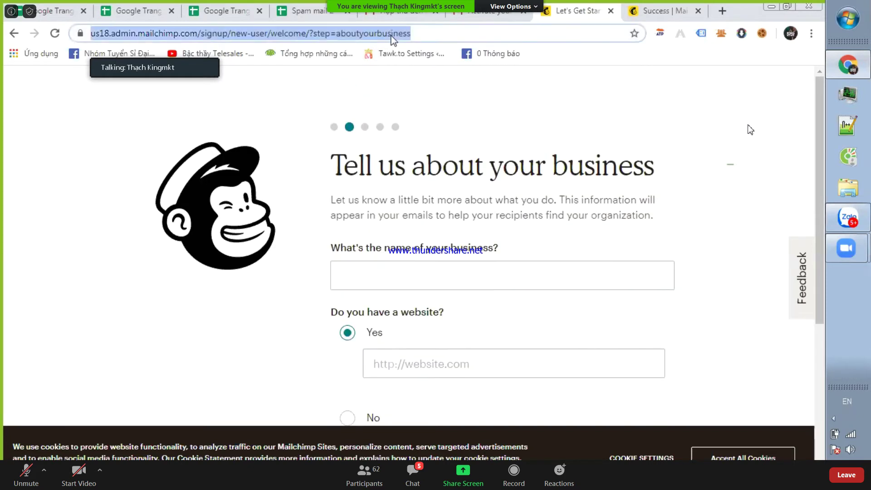
- Go to the mailchimp.com homepage and choose Audience from the K account menu
type("mailchi")
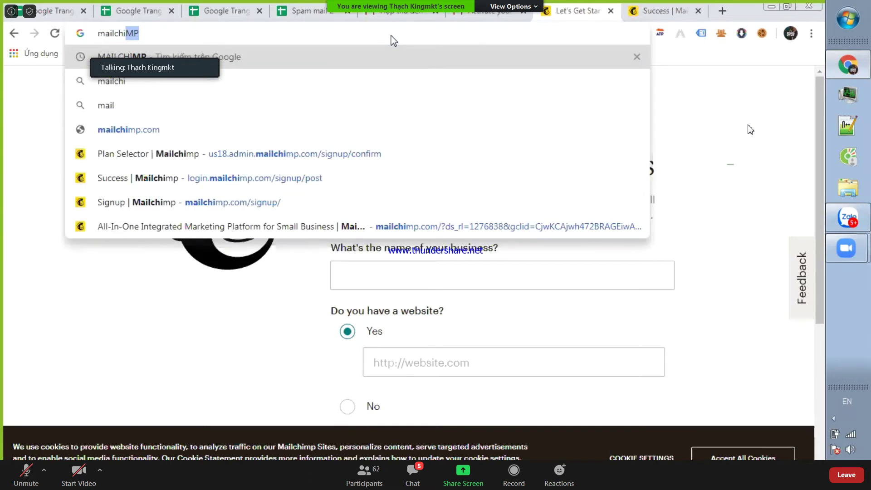
key("Down")
key("Down")
key("Down")
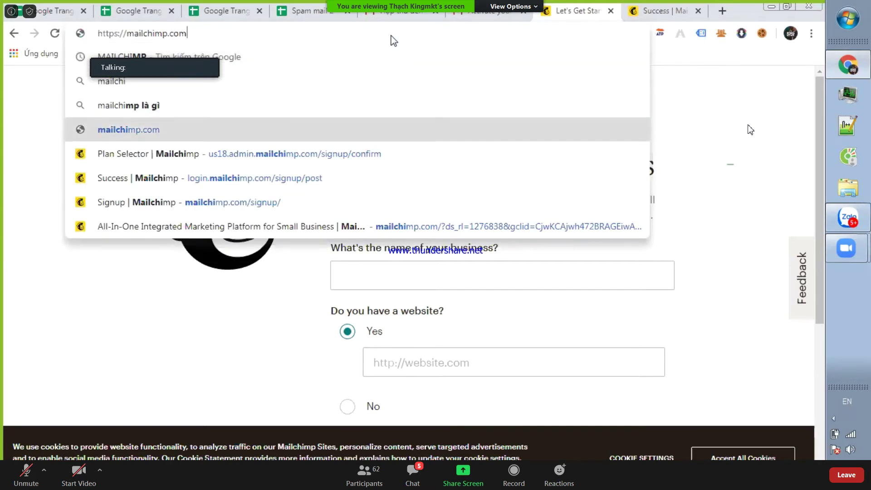
key("Return")
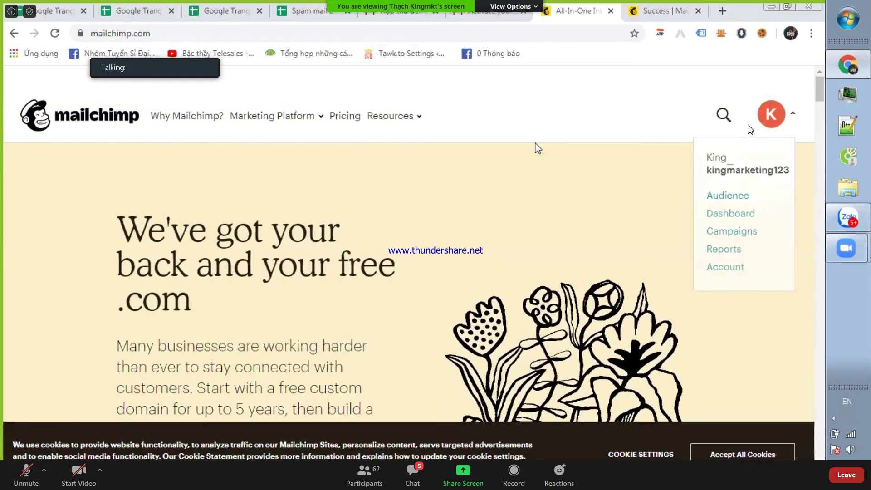
left_click(771, 115)
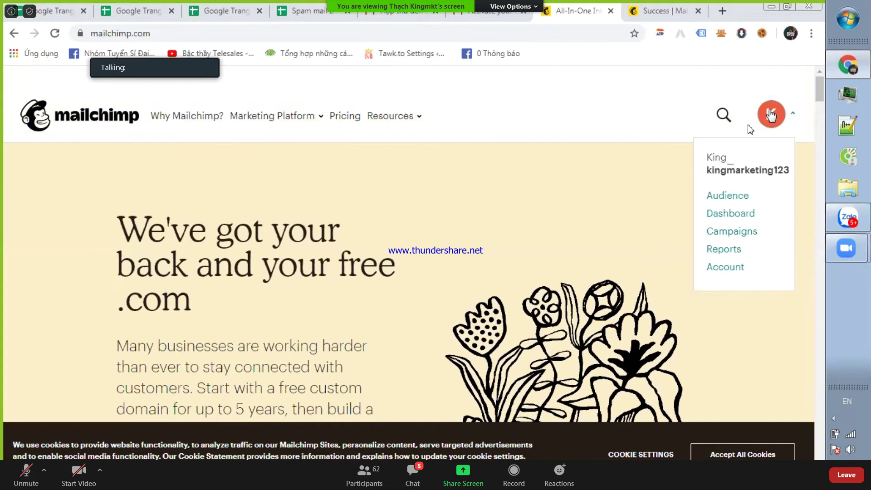
scroll(771, 115, "down", 2)
left_click(729, 174)
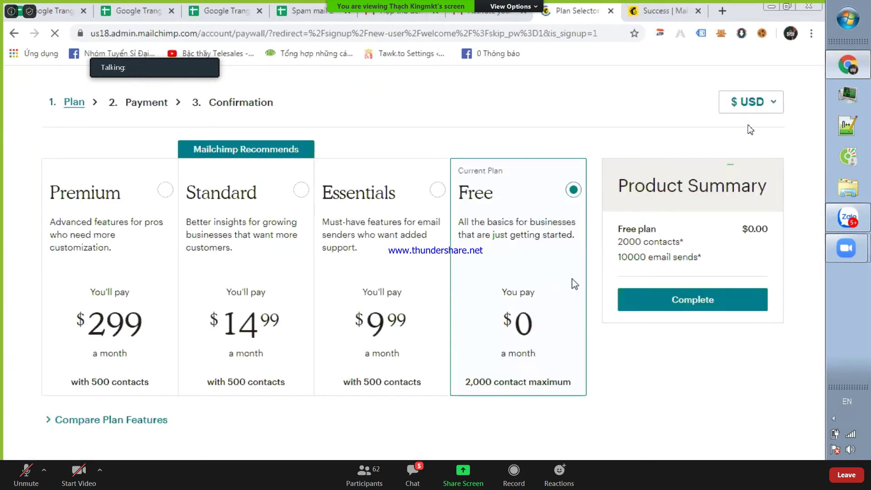
- Expand the plan feature comparison and submit the names to continue
left_click(97, 424)
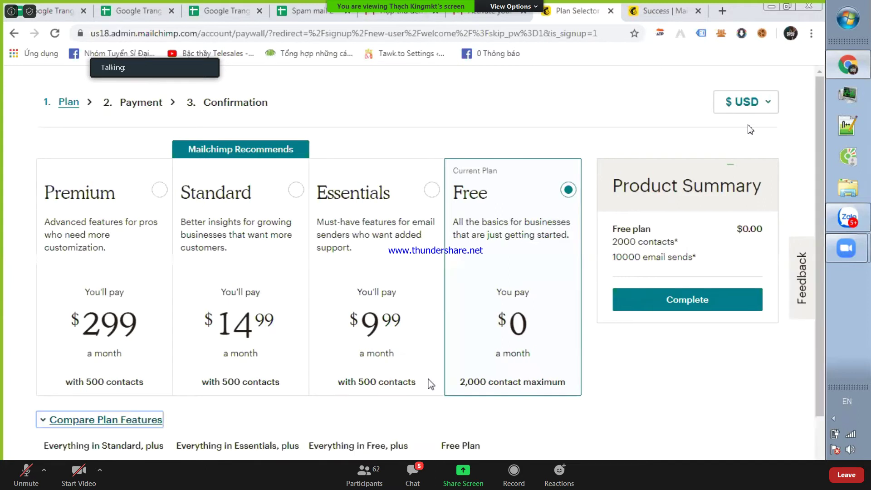
scroll(570, 288, "down", 2)
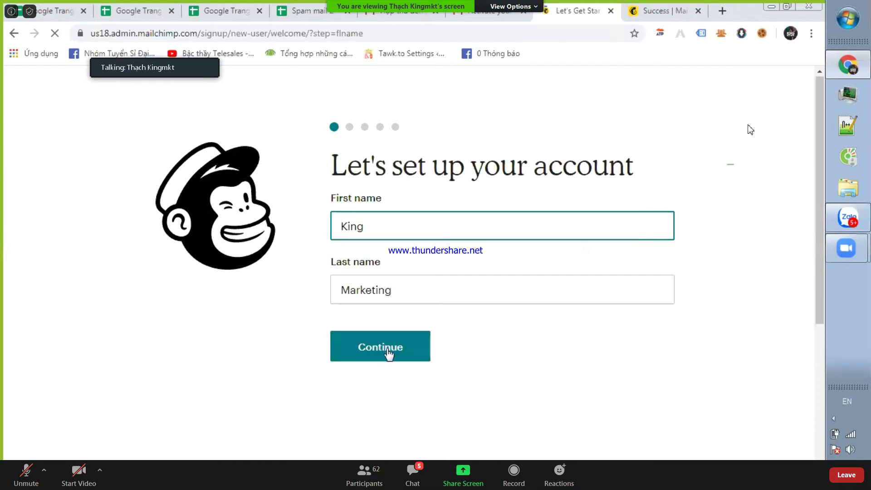
left_click(387, 350)
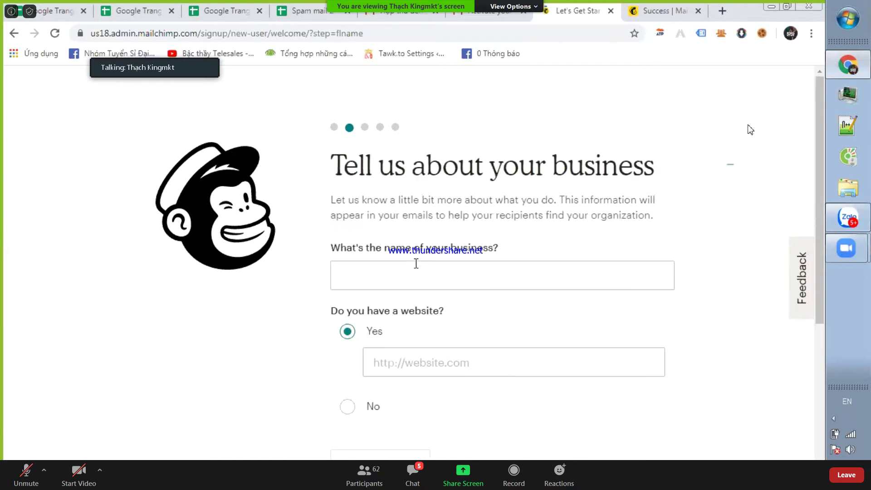
- Enter business name 'king marketing' and website kingmarketing.vn, then continue to the address
left_click(417, 264)
type("king marketing")
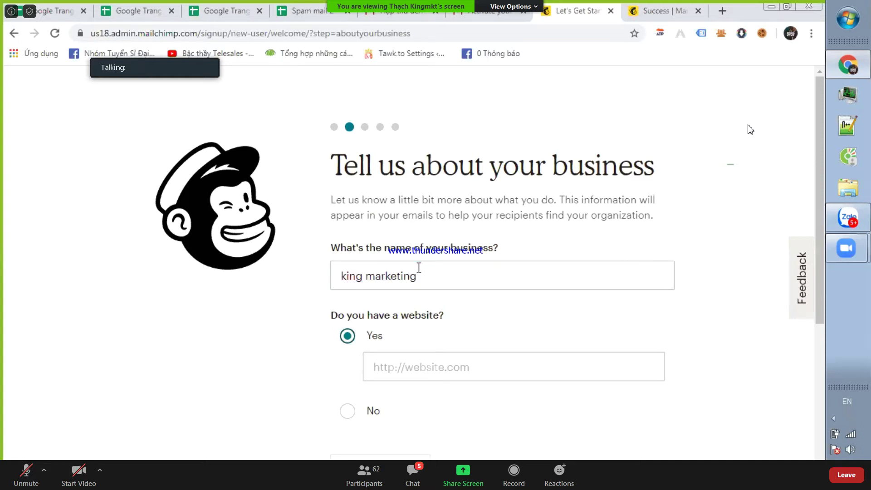
key("Tab")
type("ki")
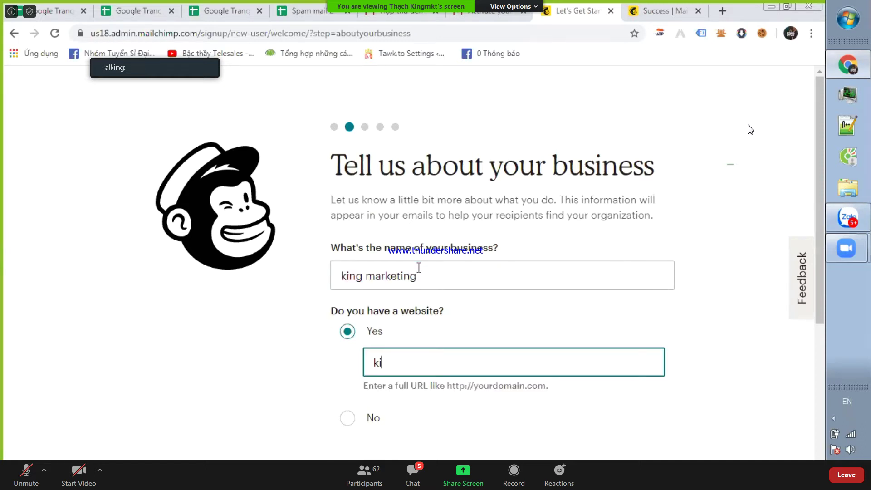
type("ngmarketing.vn")
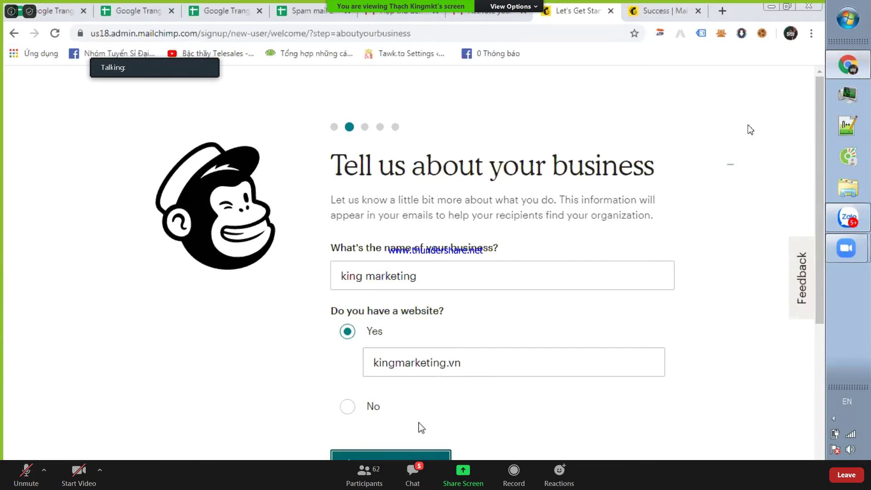
key("Return")
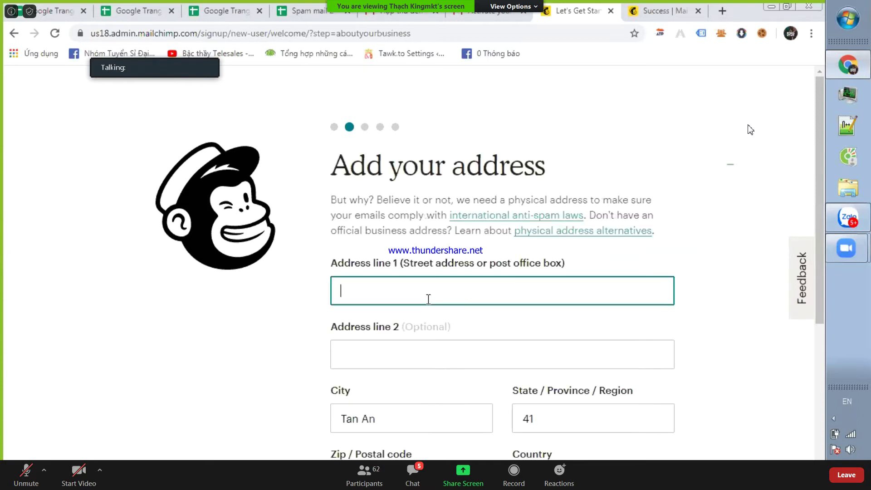
left_click(429, 298)
- Fill in the saved business address and phone number from autofill and submit them
left_click(411, 334)
scroll(407, 354, "down", 5)
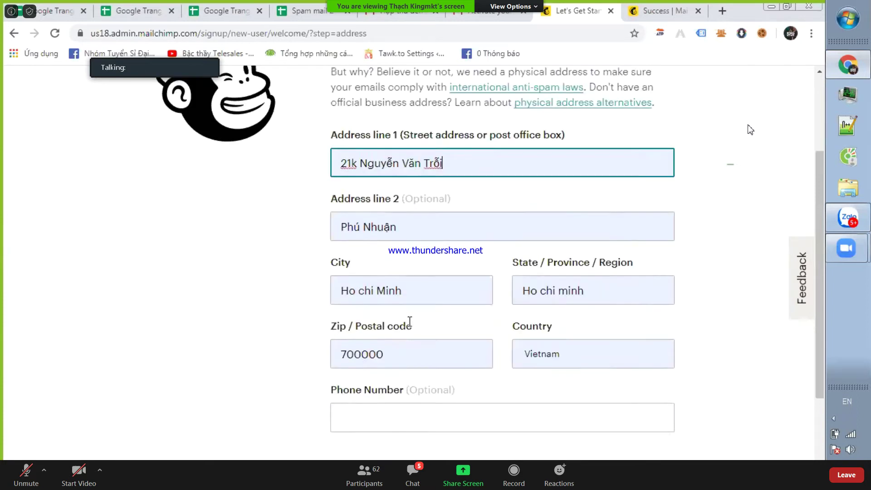
left_click(398, 338)
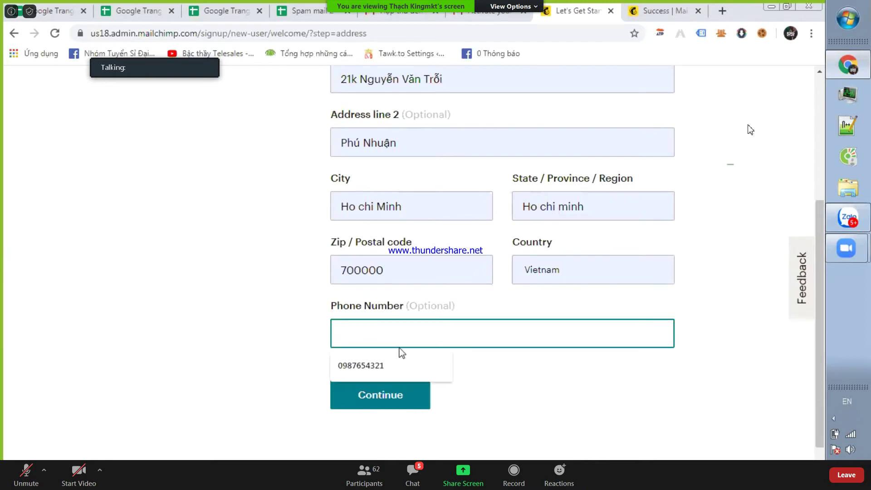
left_click(402, 365)
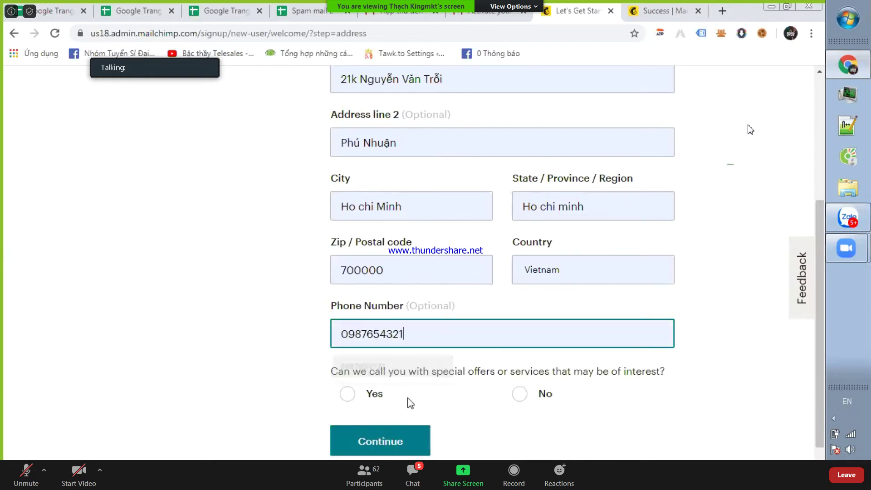
left_click(383, 437)
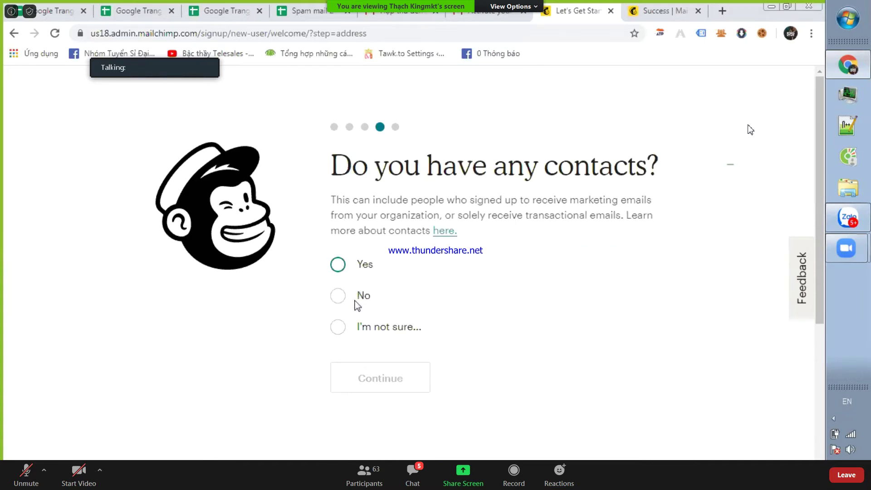
- Answer Yes to having contacts, Physical Goods, and Yes to selling online, then finish
left_click(345, 267)
left_click(388, 443)
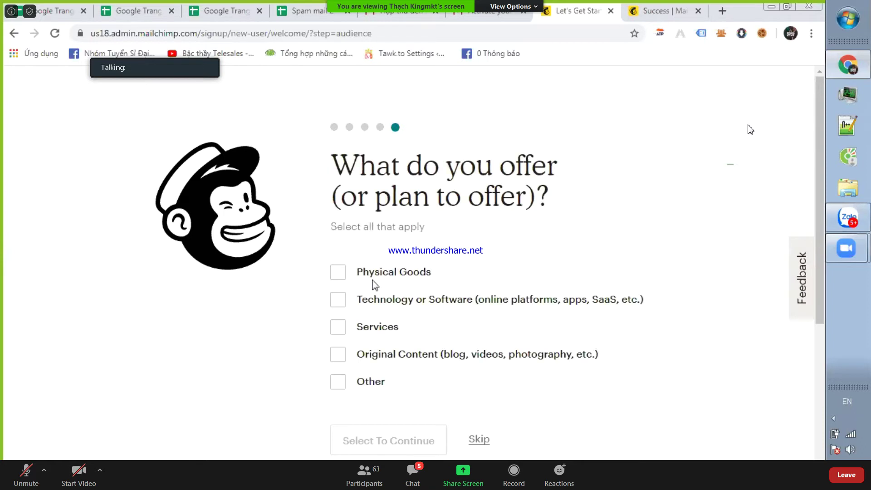
left_click(373, 273)
scroll(375, 281, "down", 5)
left_click(375, 232)
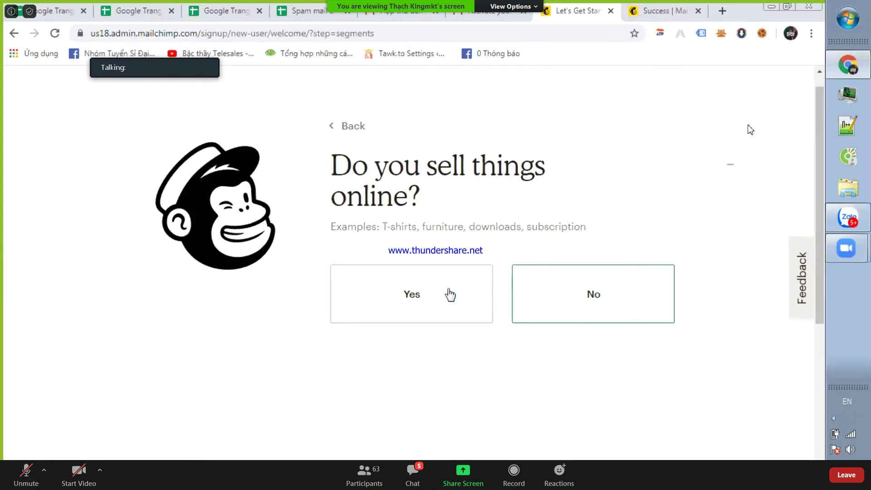
left_click(441, 296)
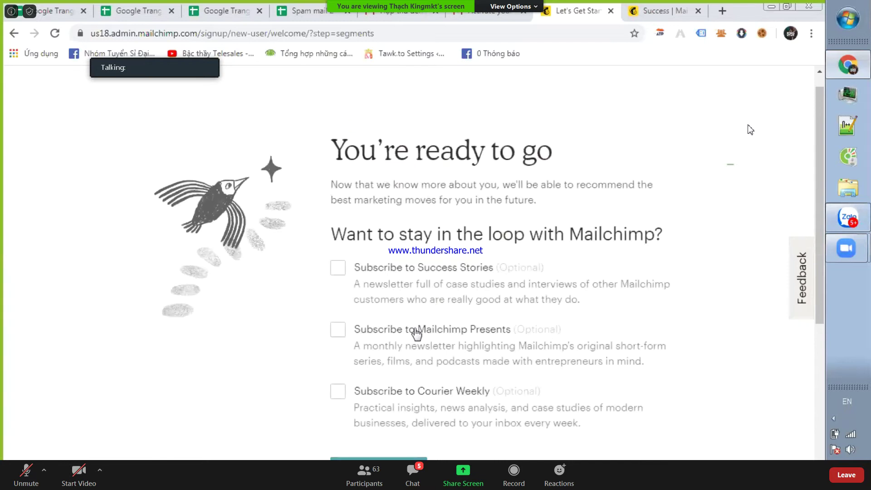
scroll(409, 359, "down", 2)
left_click(406, 377)
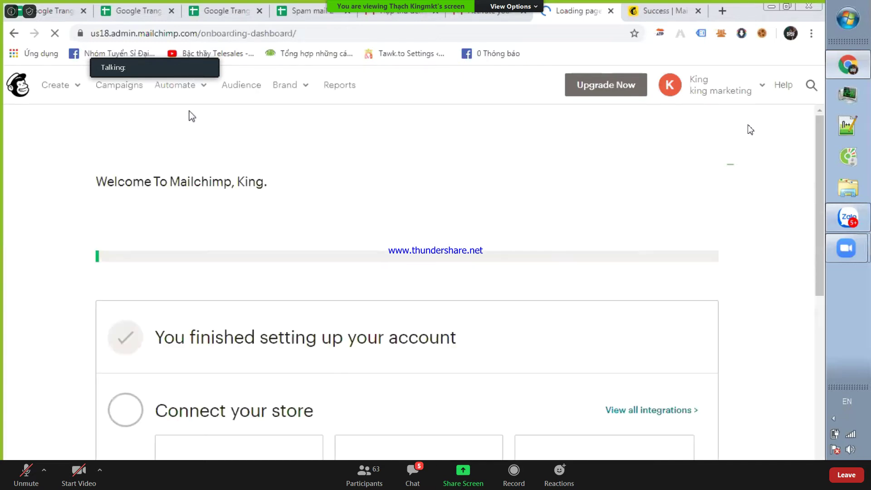
- Scroll the welcome dashboard, then go to the Audience overview for king marketing
scroll(378, 164, "down", 2)
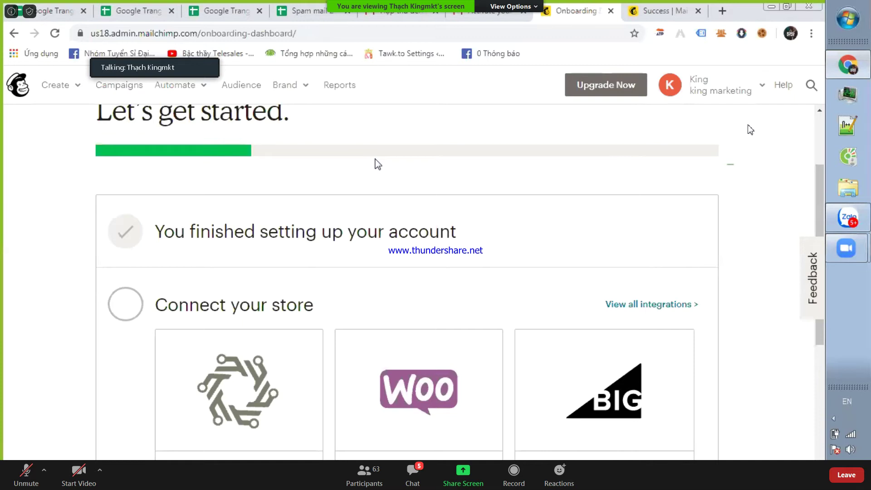
scroll(361, 231, "down", 6)
scroll(365, 234, "up", 8)
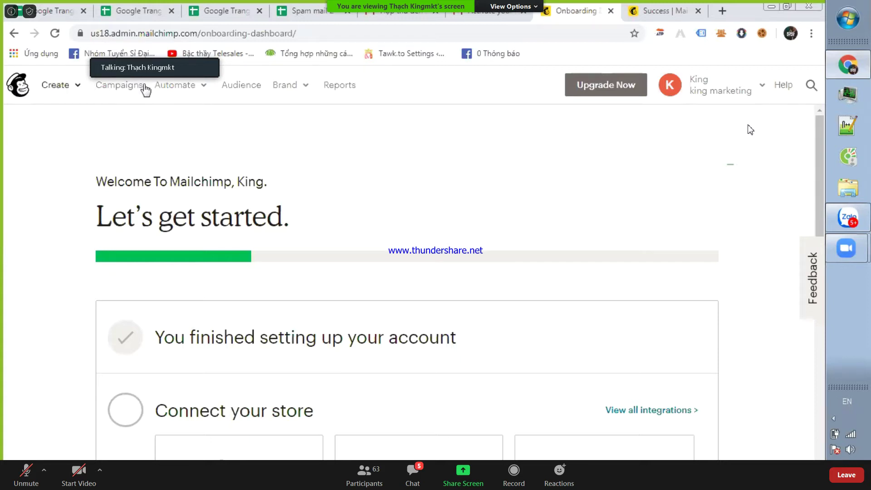
left_click(234, 91)
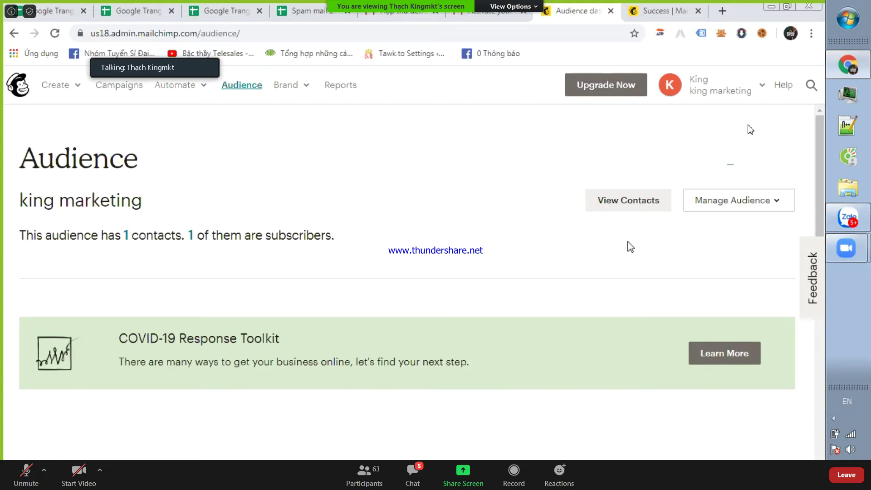
- Review the Add a subscriber form, then return to the dashboard's Manage Audience menu
left_click(733, 201)
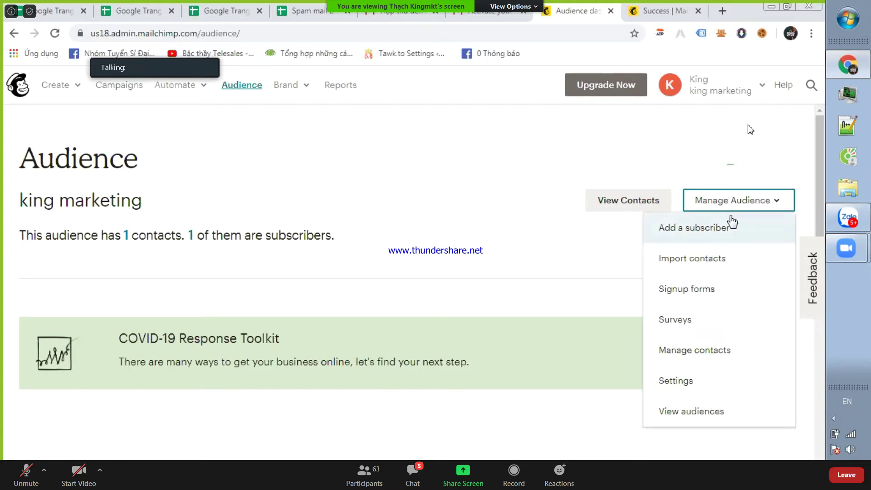
left_click(693, 233)
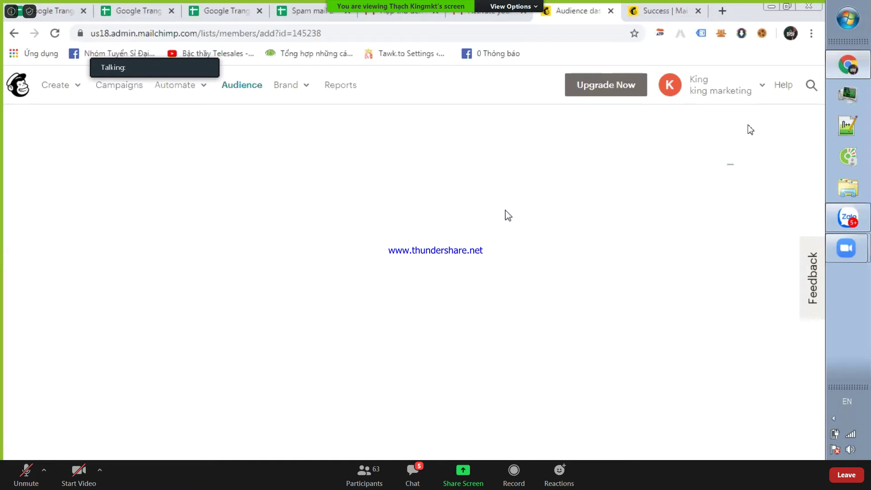
scroll(364, 210, "down", 1)
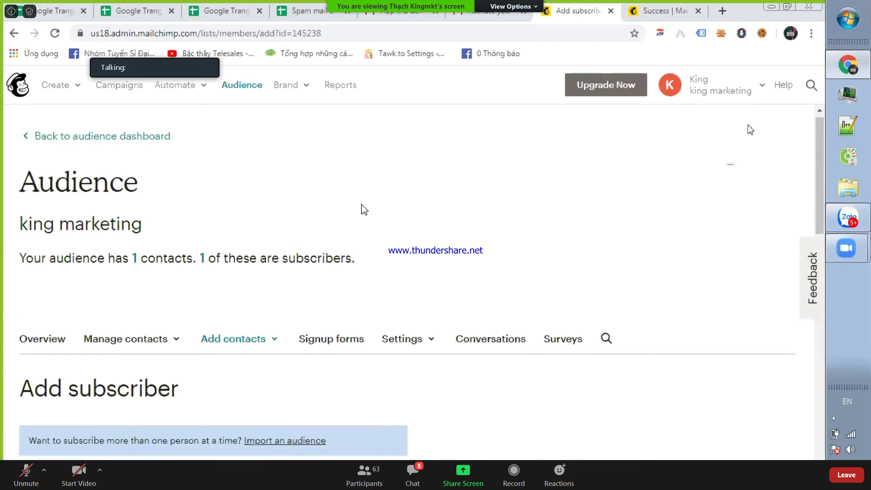
scroll(364, 210, "down", 5)
scroll(366, 210, "down", 12)
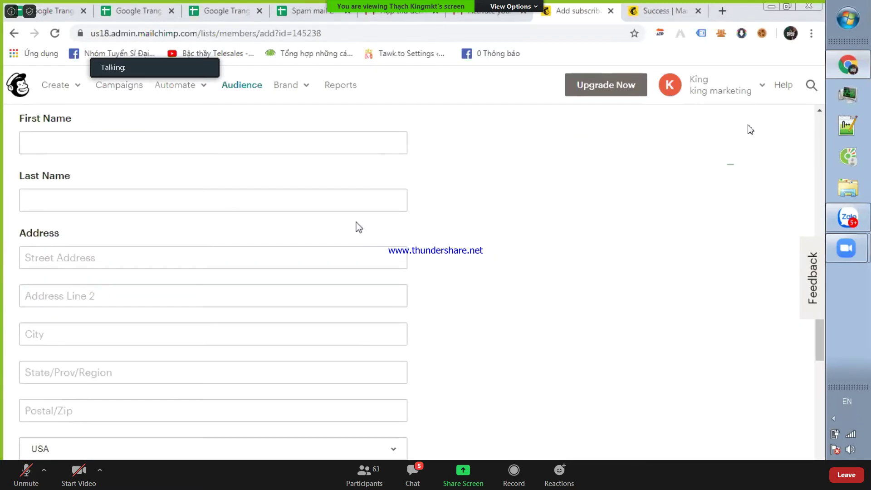
scroll(350, 224, "up", 15)
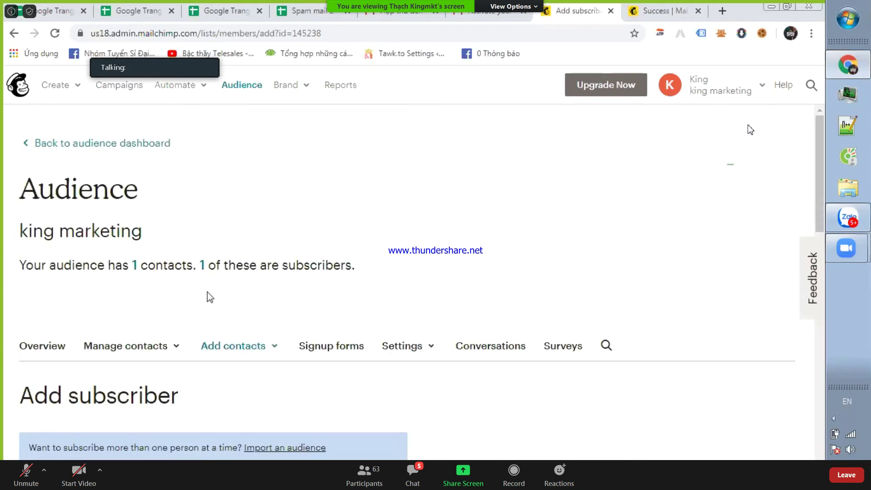
left_click(130, 144)
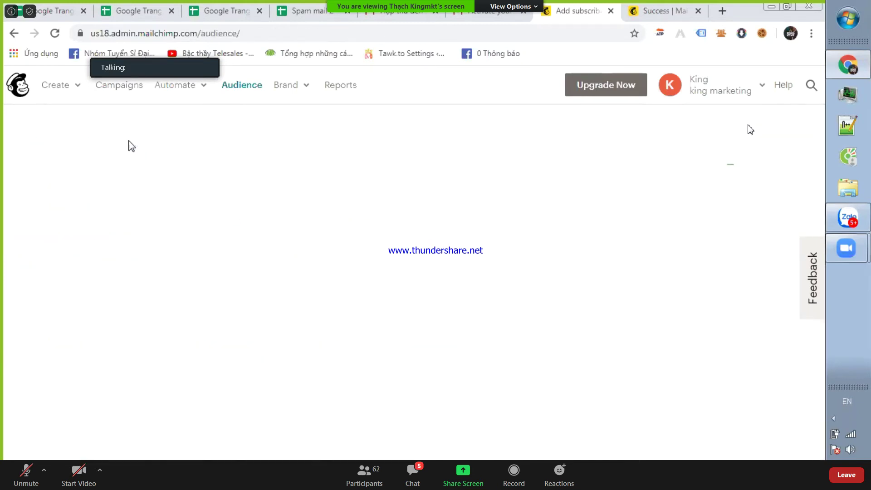
left_click(727, 200)
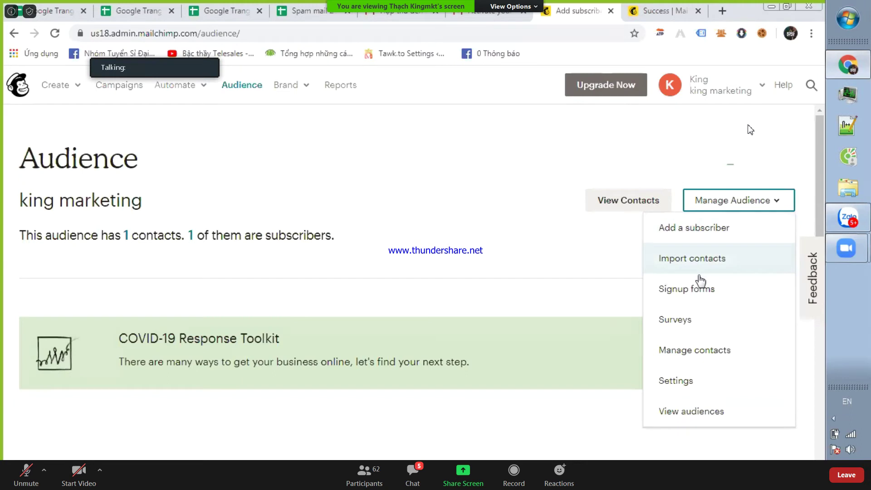
- Choose Import contacts with the Copy/paste from file source and continue
left_click(702, 266)
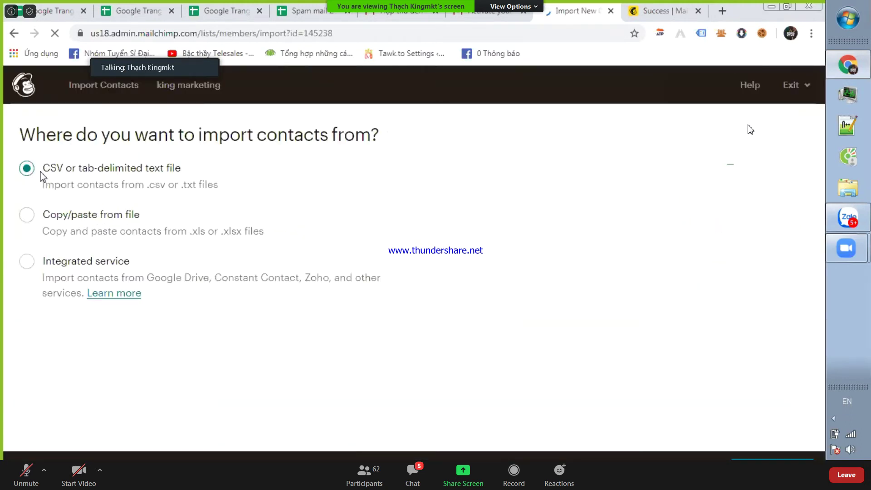
left_click(53, 223)
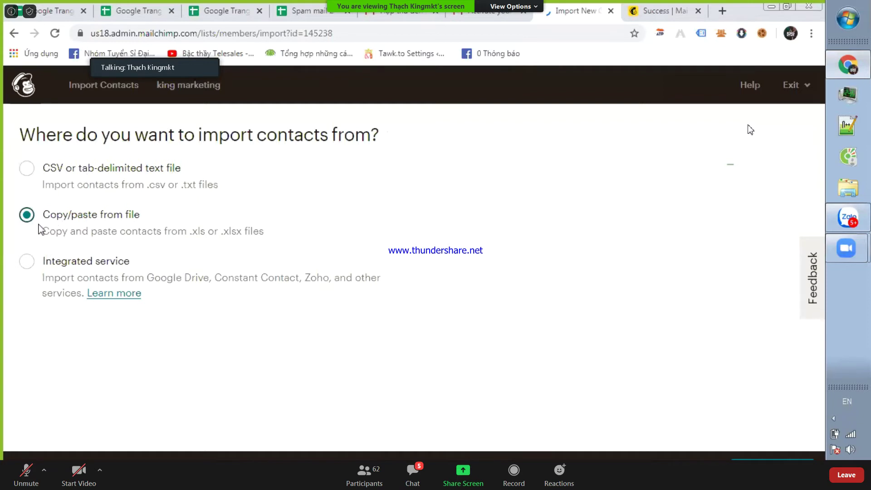
left_click(59, 172)
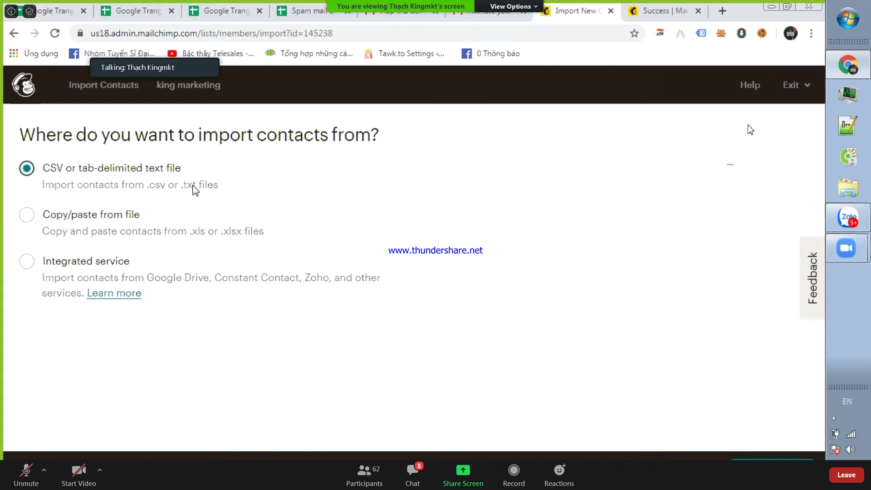
left_click(117, 214)
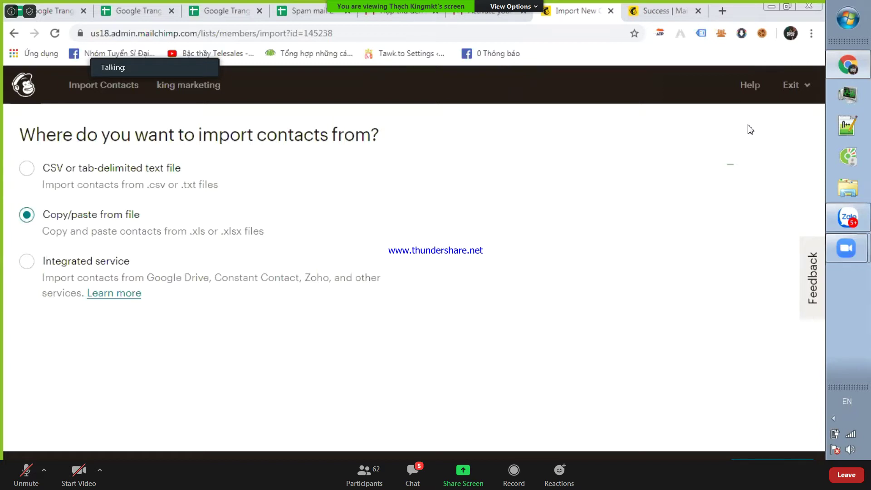
left_click(745, 459)
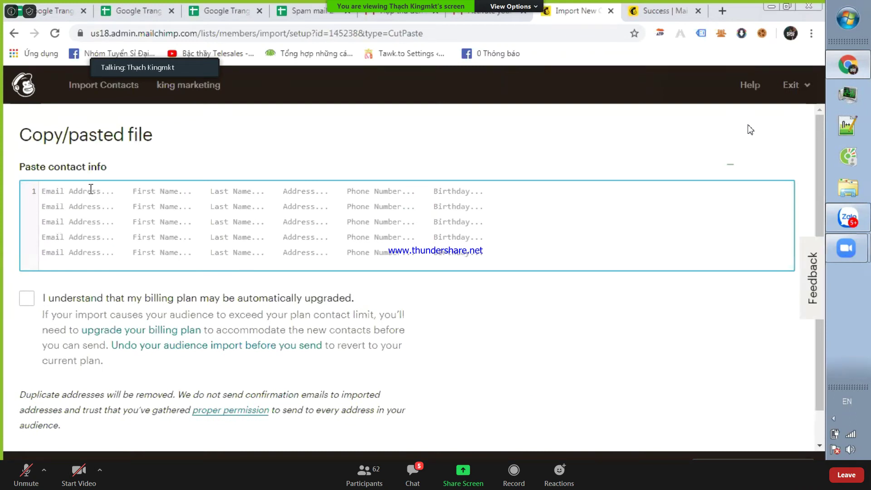
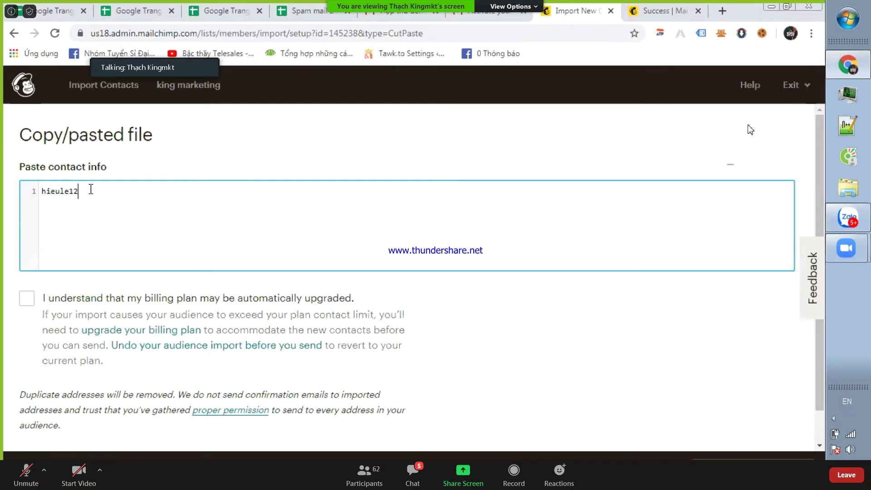
- Paste three contact e-mail addresses, acknowledge the billing plan note, and continue to matching
key("Return")
key("ctrl+v")
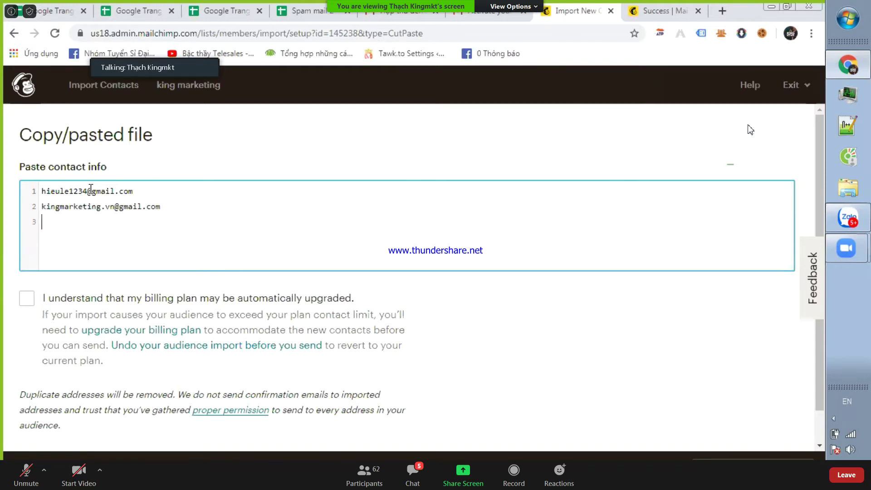
left_click(177, 306)
scroll(190, 184, "down", 1)
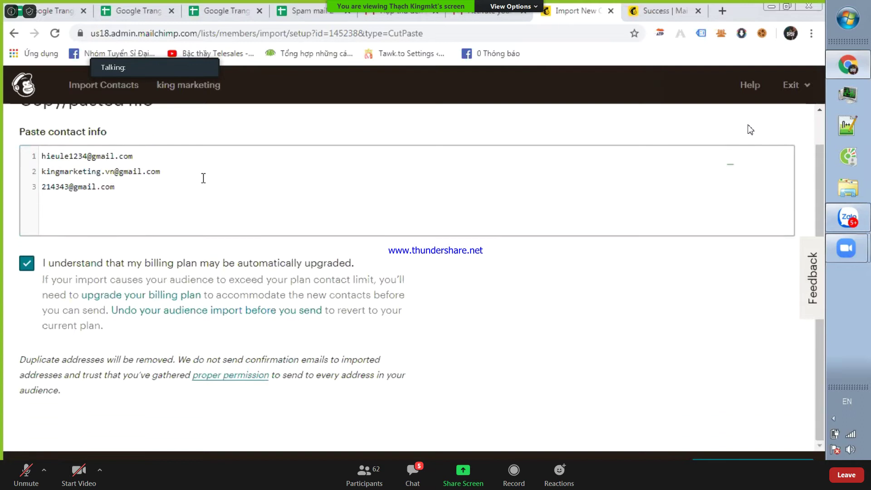
scroll(308, 272, "up", 1)
scroll(333, 261, "down", 1)
left_click(727, 454)
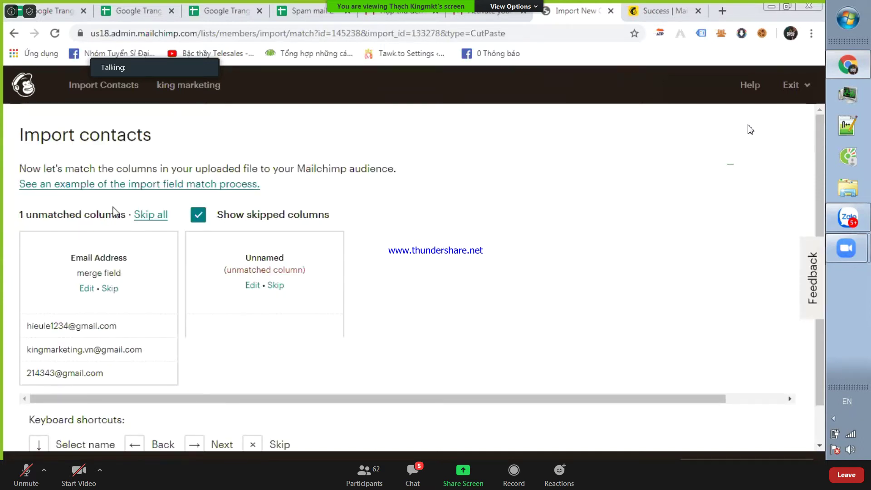
- View the field-matching example, then return to the column-matching import page
scroll(114, 209, "down", 1)
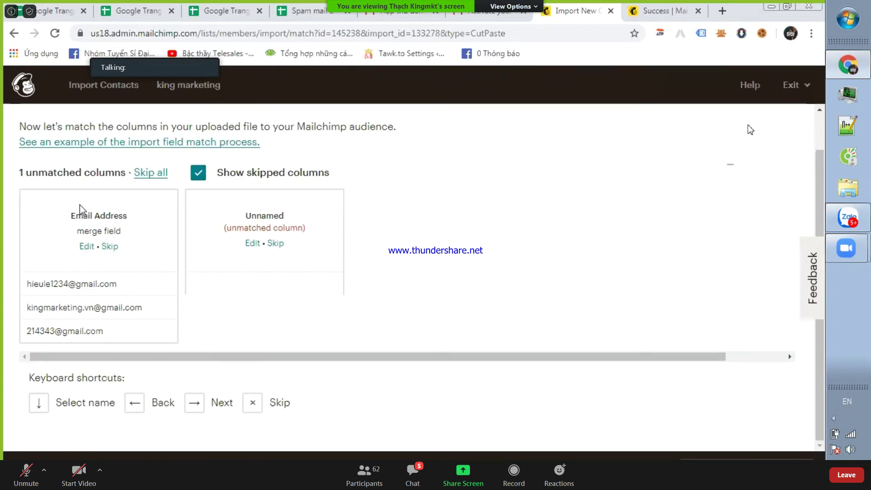
scroll(87, 185, "up", 1)
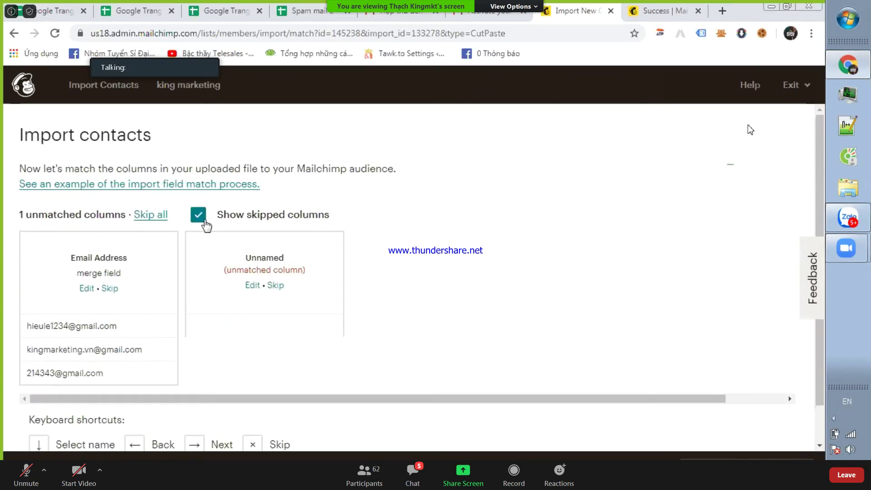
left_click(97, 186)
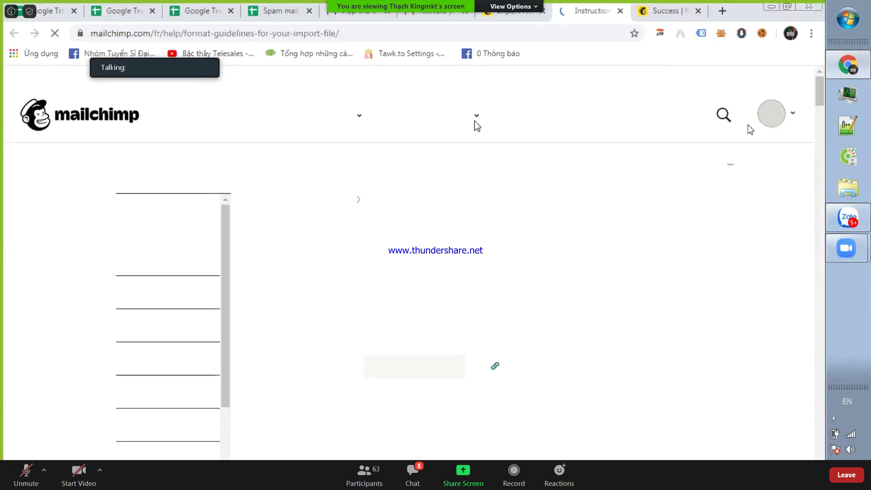
mouse_move(477, 126)
scroll(413, 227, "down", 15)
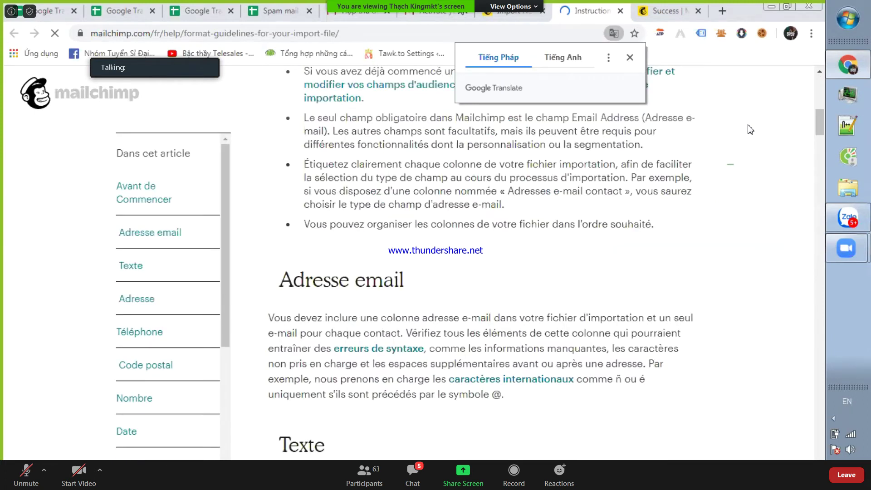
left_click(511, 10)
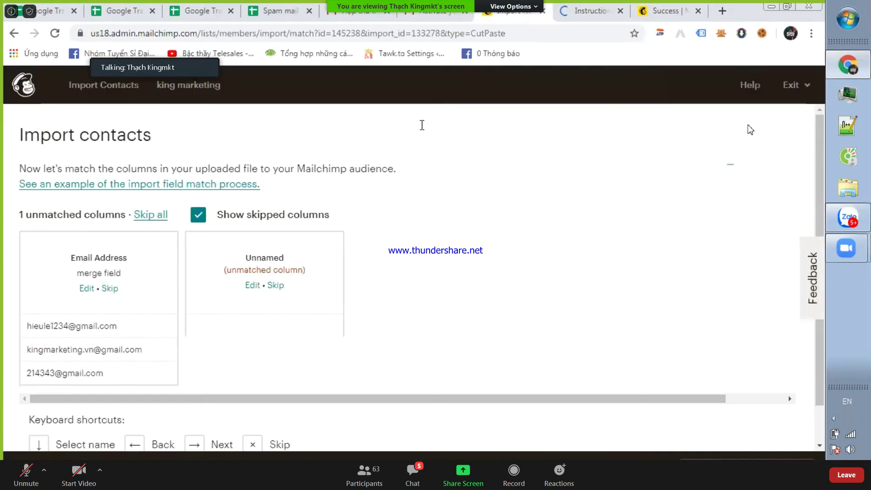
- Match the first column to Email Address and the unnamed column to First Name
left_click(87, 289)
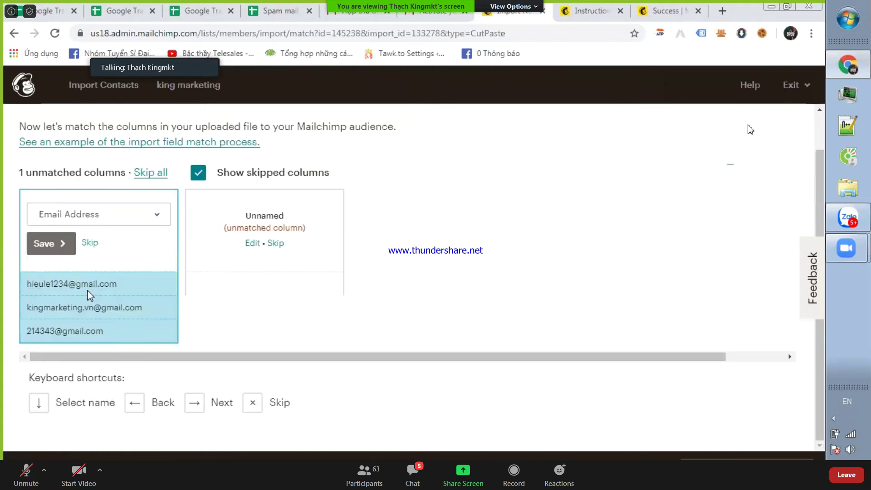
left_click(60, 250)
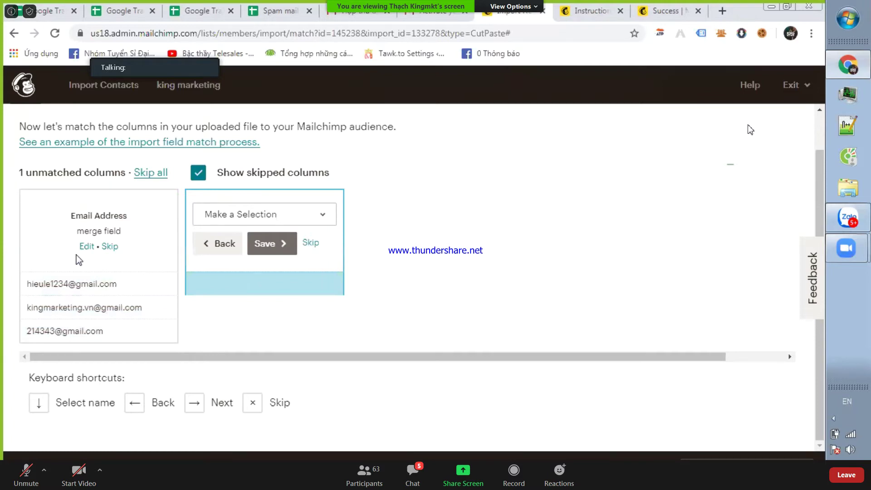
left_click(296, 218)
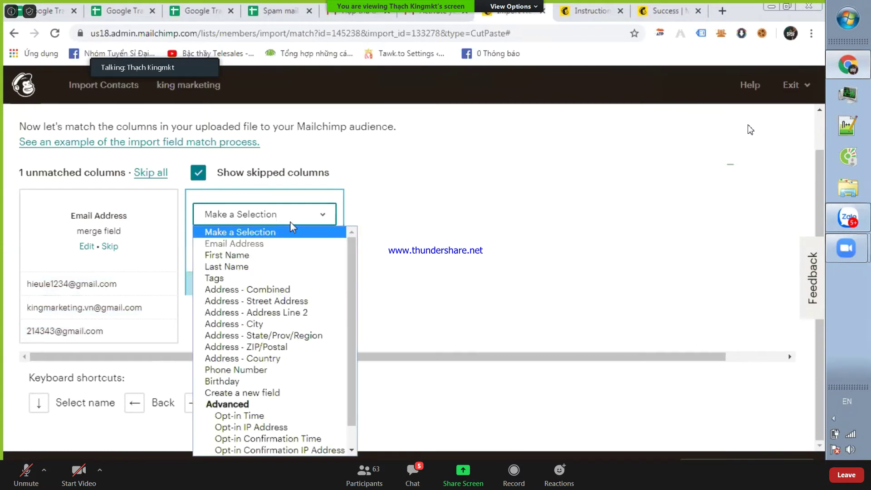
left_click(238, 255)
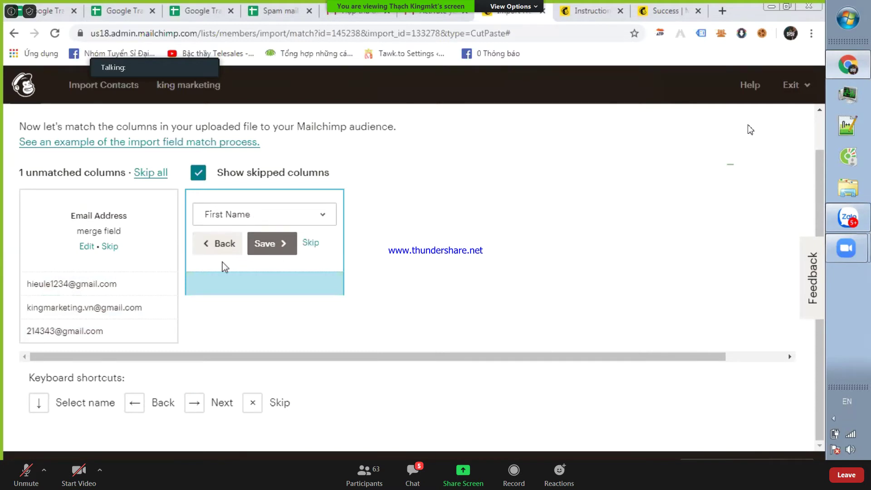
left_click(267, 245)
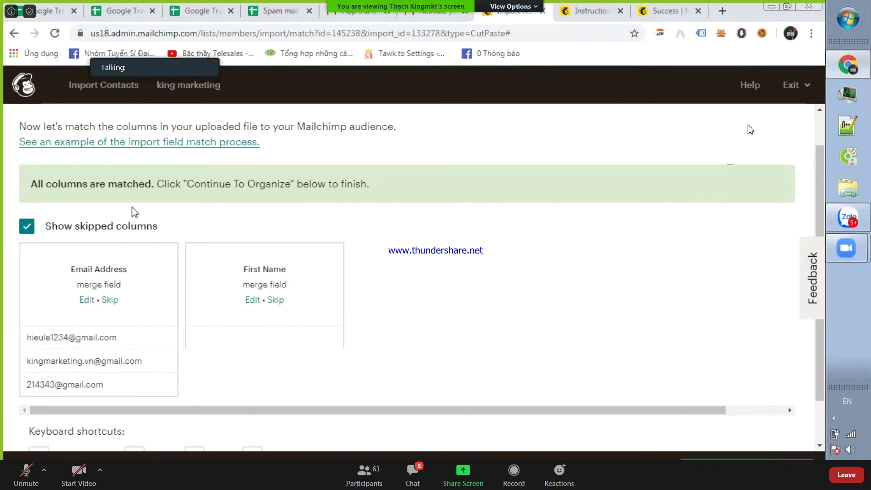
scroll(109, 188, "down", 1)
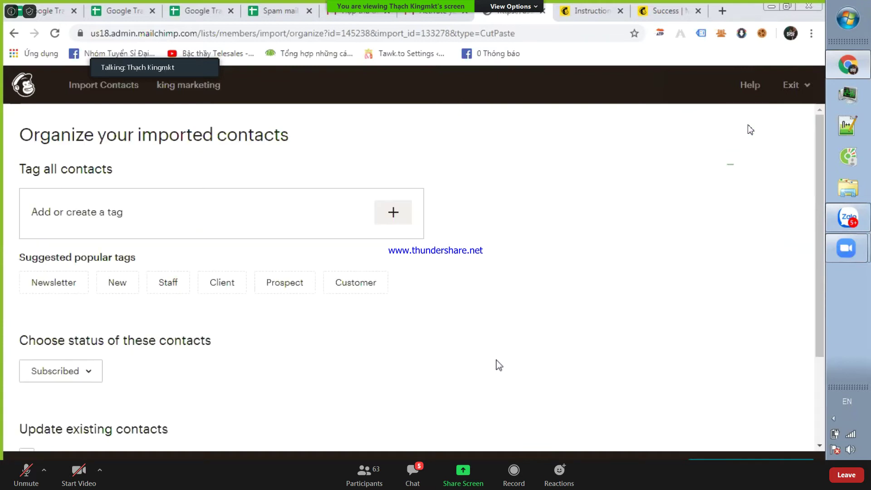
- Tag all imported contacts 'khach hang tiềm nang' and enable Update existing contacts
left_click(399, 213)
scroll(296, 220, "down", 2)
scroll(295, 220, "down", 1)
scroll(288, 228, "up", 3)
left_click(401, 214)
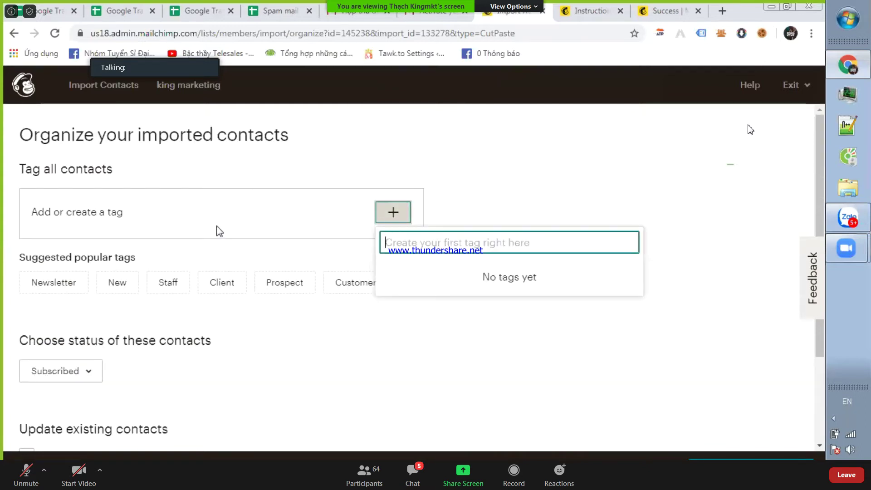
left_click(182, 225)
left_click(386, 214)
type("a")
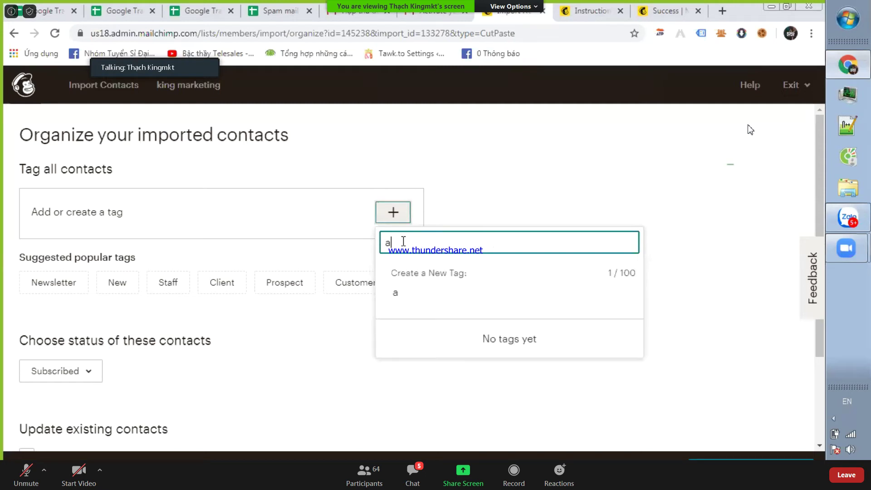
key("BackSpace")
type("khach hang tiềm nang")
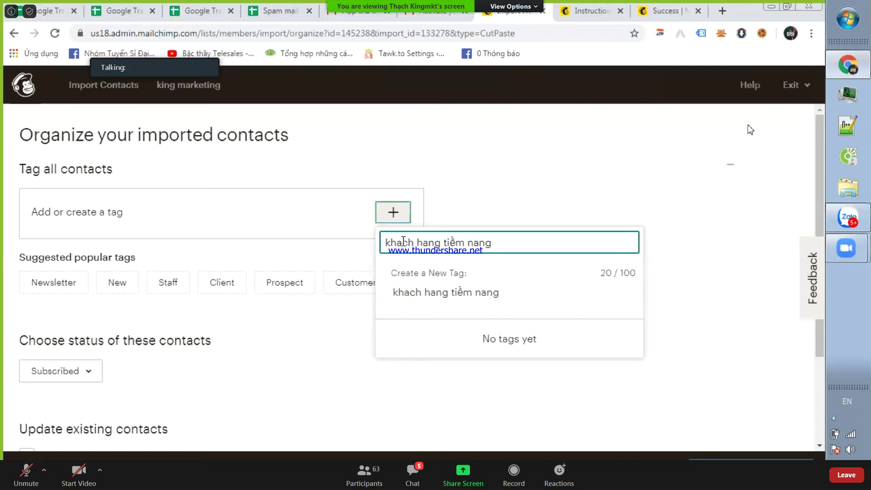
key("Return")
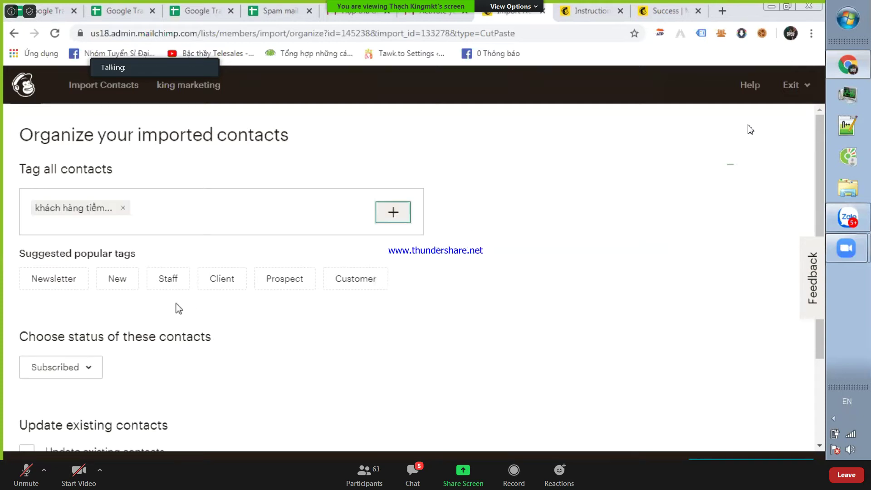
scroll(177, 307, "down", 3)
left_click(143, 341)
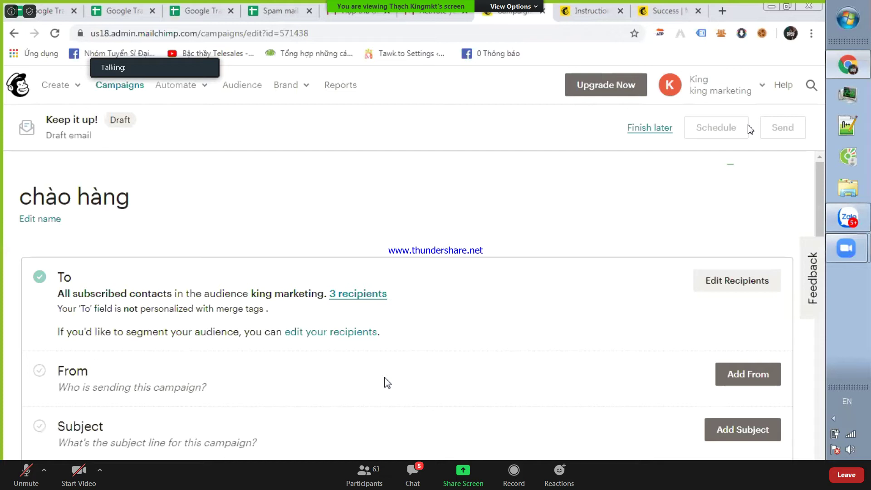
- Review the To section: all subscribed contacts in king marketing, 3 recipients
scroll(358, 370, "down", 5)
scroll(336, 345, "up", 3)
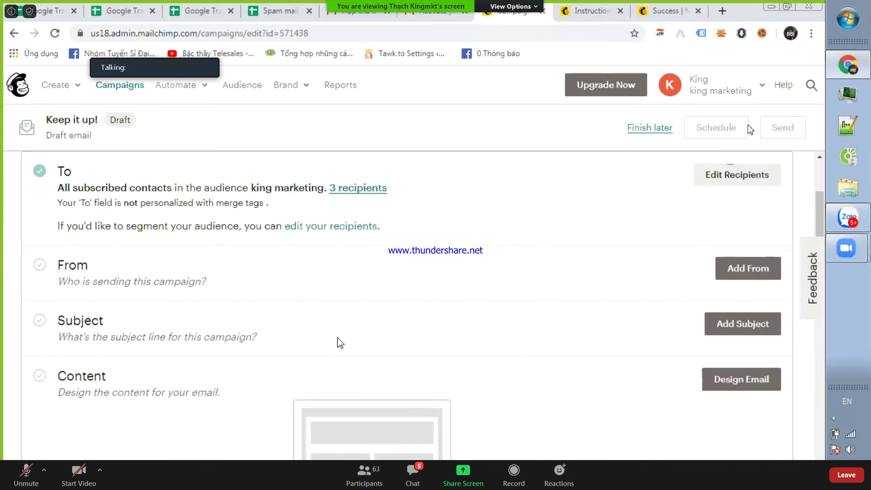
scroll(332, 343, "up", 2)
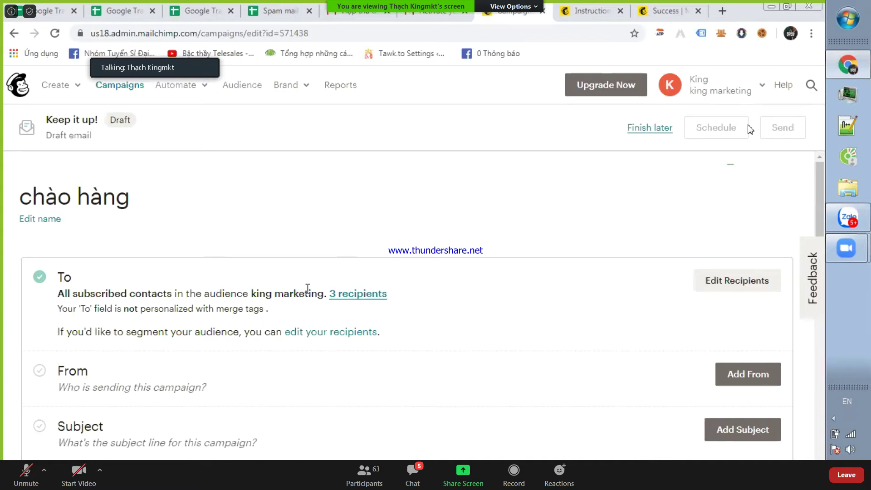
left_click_drag(90, 294, 175, 295)
left_click(150, 294)
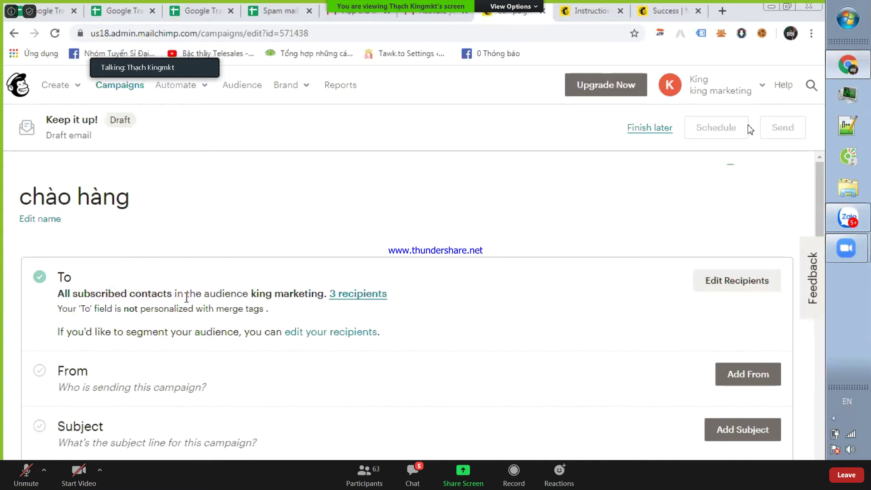
left_click_drag(277, 312, 261, 305)
left_click(260, 304)
left_click_drag(92, 294, 265, 293)
left_click(266, 293)
left_click_drag(101, 294, 359, 306)
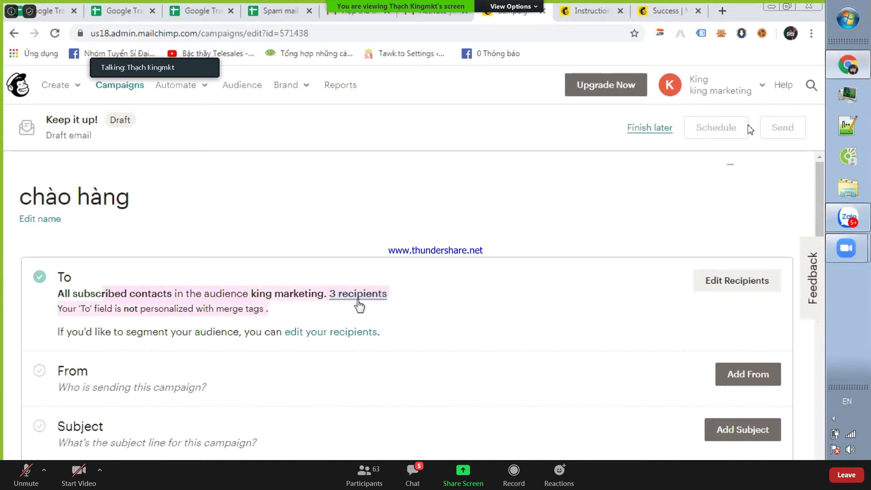
left_click(559, 292)
- Open Edit Recipients for the 'chào hàng' campaign
scroll(383, 260, "down", 2)
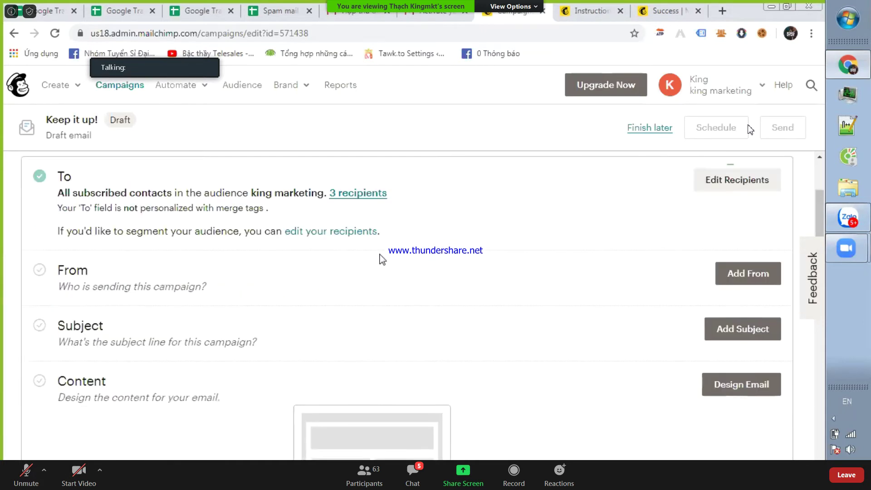
scroll(381, 261, "up", 3)
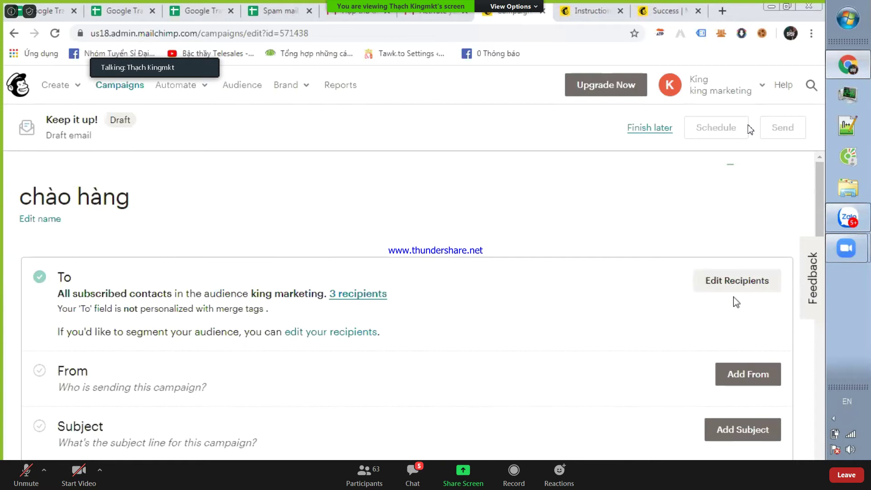
left_click(355, 336)
- Address the campaign to all 3 subscribers of the king marketing audience and save
scroll(341, 295, "down", 5)
scroll(342, 295, "up", 3)
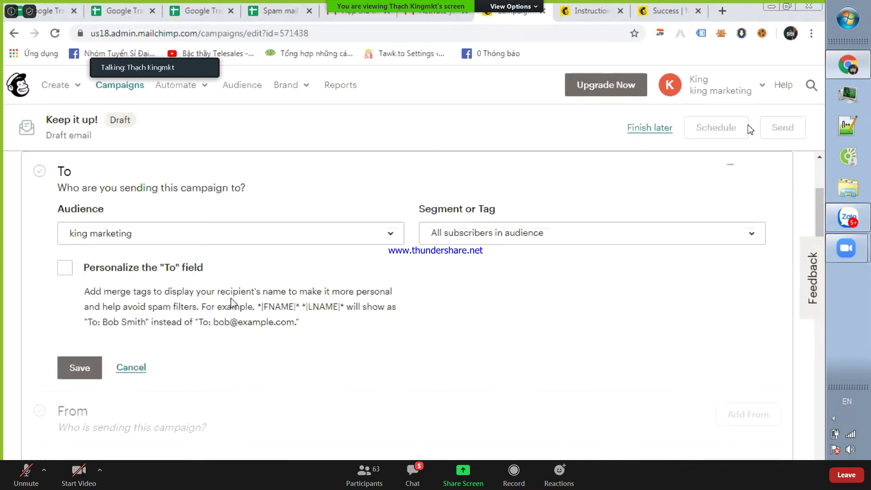
left_click(380, 243)
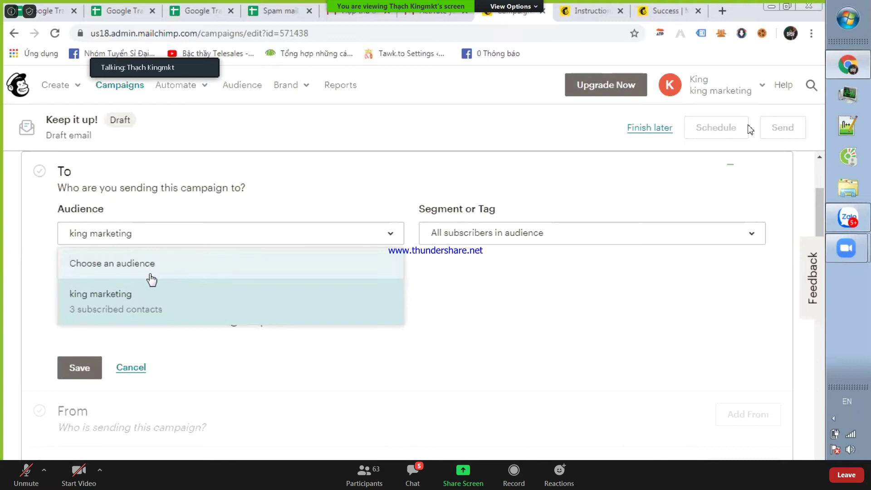
left_click(110, 312)
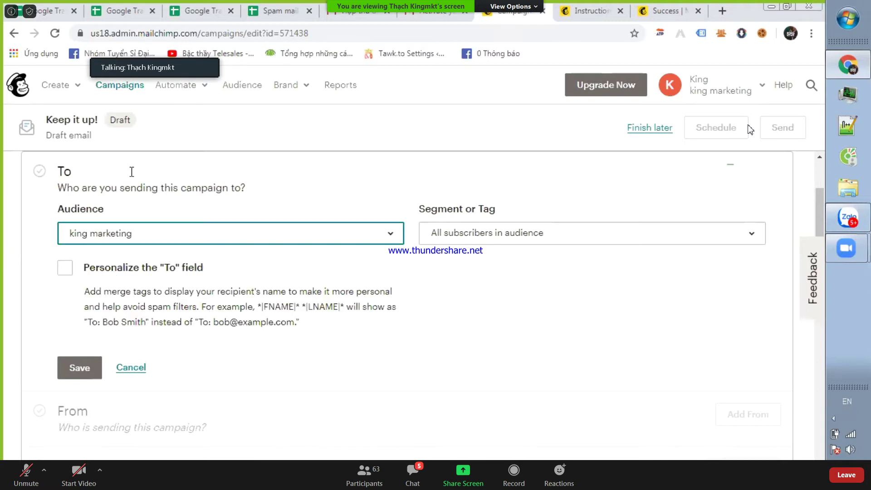
left_click(137, 369)
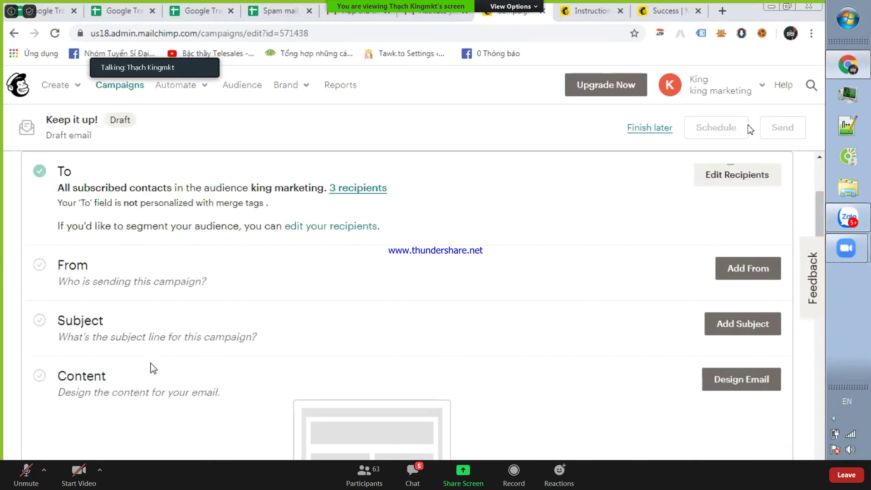
left_click_drag(164, 281, 222, 284)
- Set the From name to 'King Marketing' with the sender e-mail address and save it
left_click(753, 261)
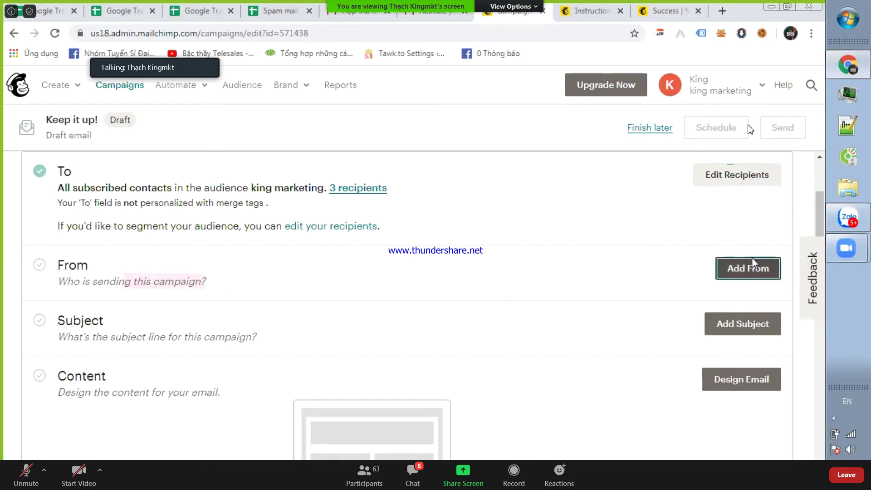
scroll(258, 268, "down", 2)
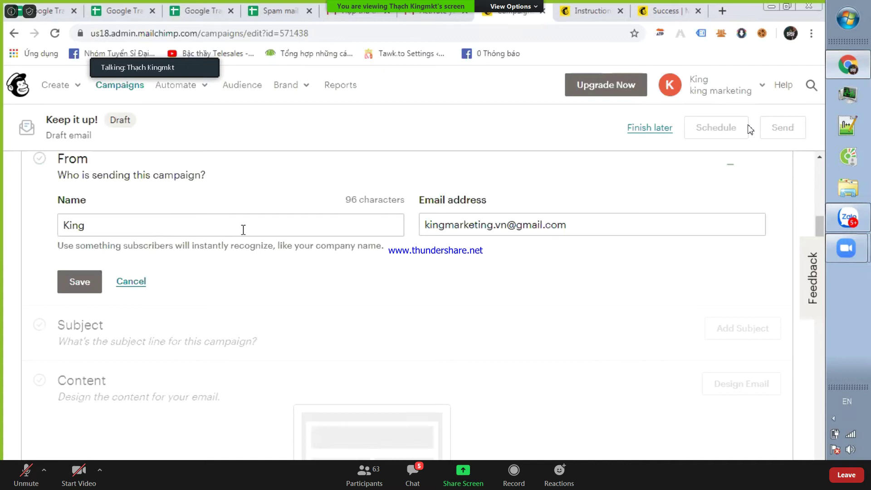
left_click(69, 229)
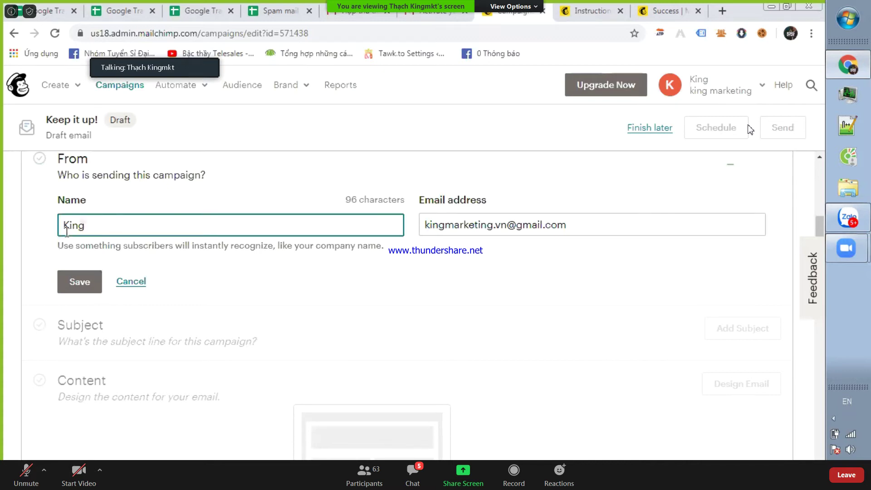
type("Marketing")
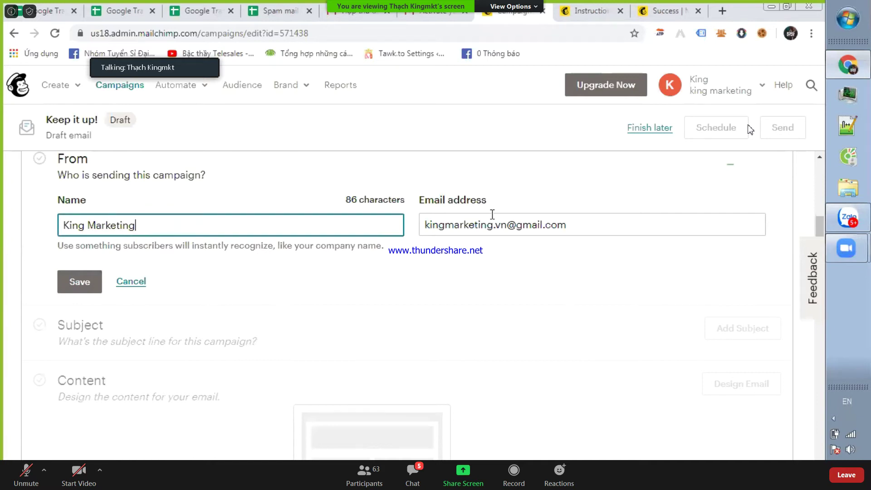
left_click(459, 217)
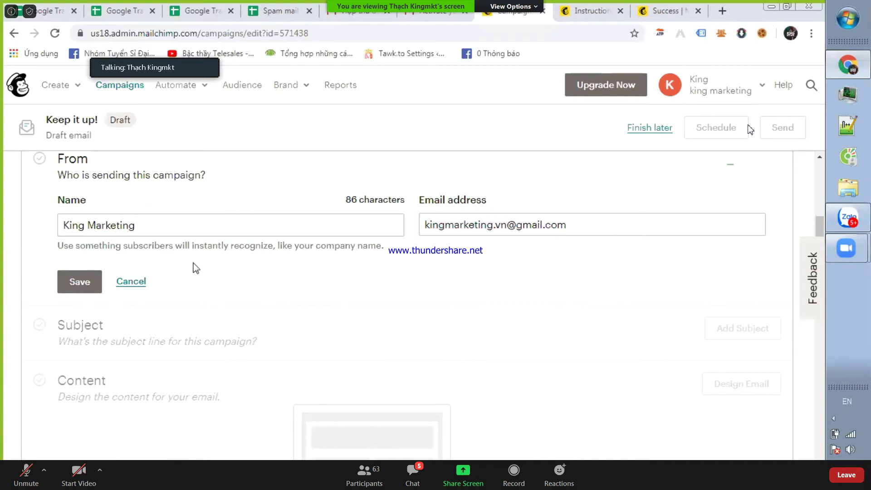
scroll(201, 234, "up", 2)
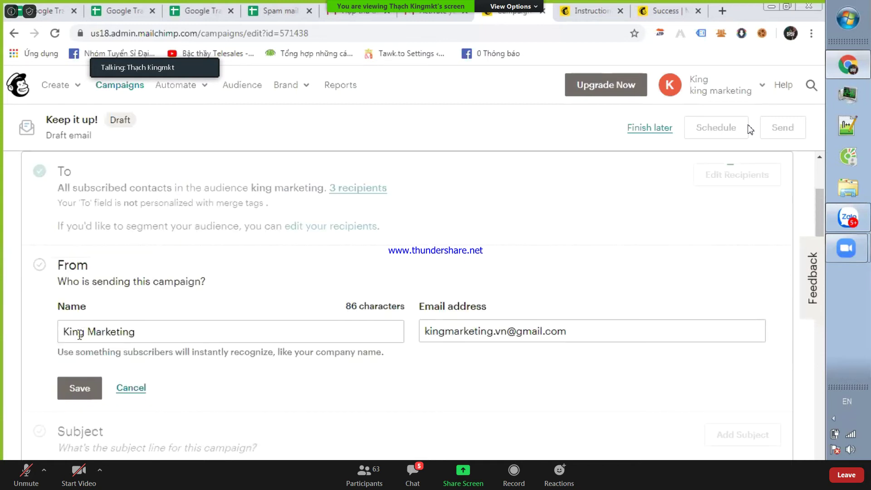
left_click(86, 389)
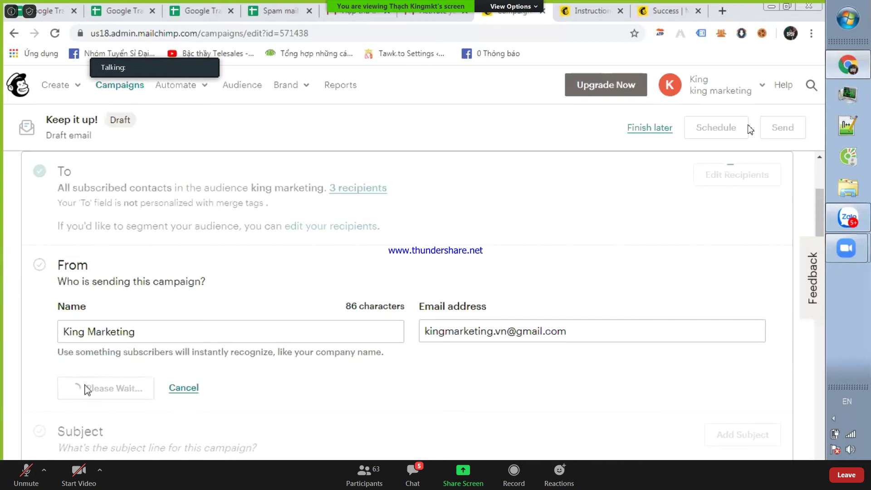
scroll(230, 307, "down", 5)
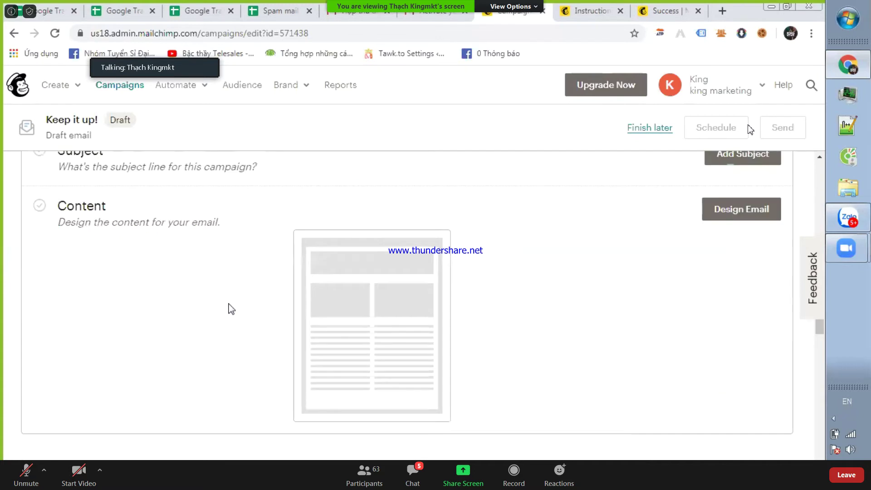
scroll(163, 276, "up", 5)
left_click_drag(73, 322, 370, 342)
- Enter the campaign subject line 'Thư mời hợp tác'
left_click(725, 336)
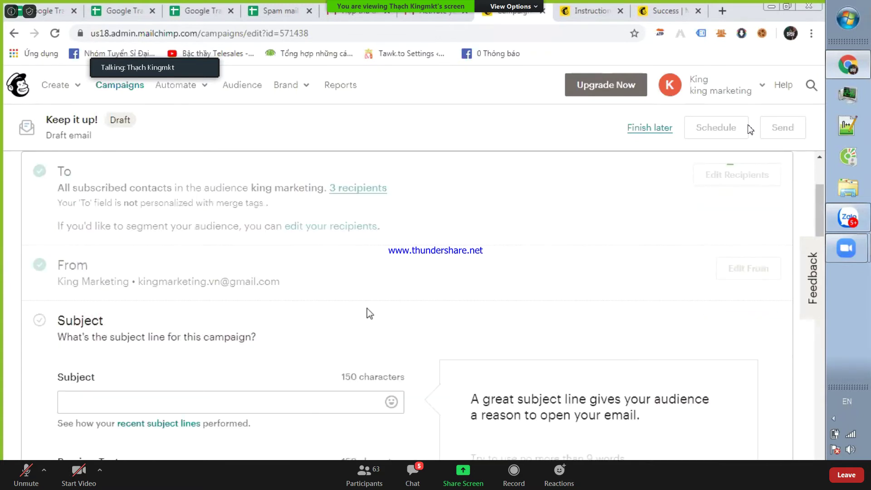
scroll(250, 243, "down", 4)
left_click(164, 181)
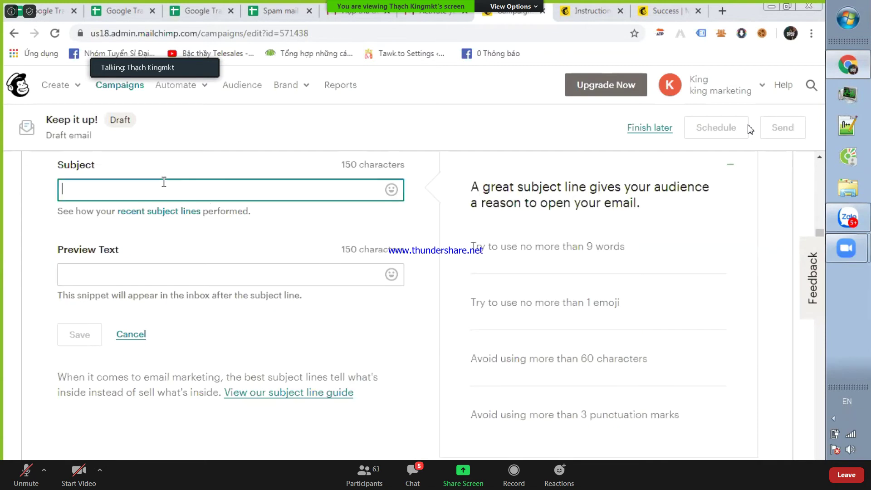
type("CHào")
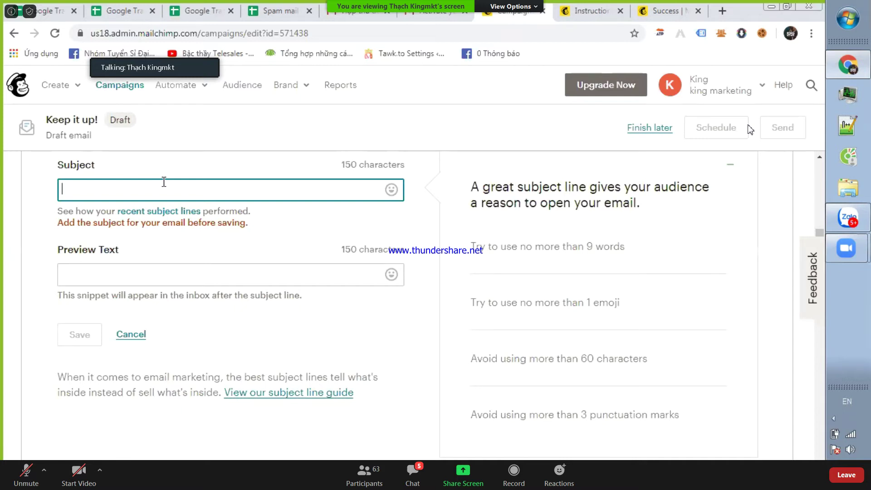
type("Chào")
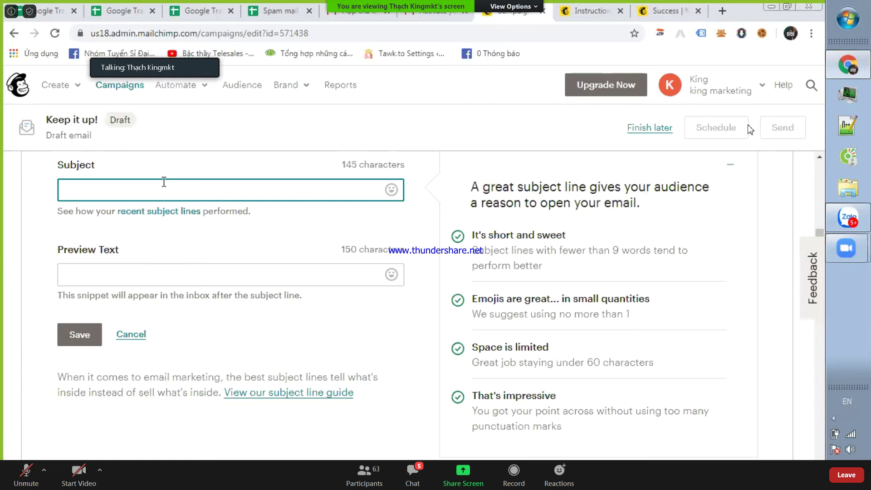
type("Thư mời hoe")
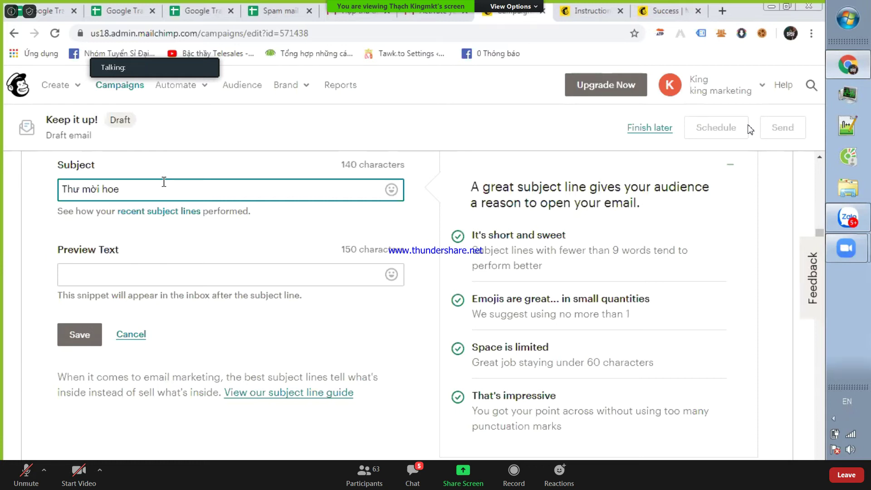
- Add preview text 'Chao anh chij em bên cty king marketing muốn gửi thư mời hop tác' and save
left_click(144, 272)
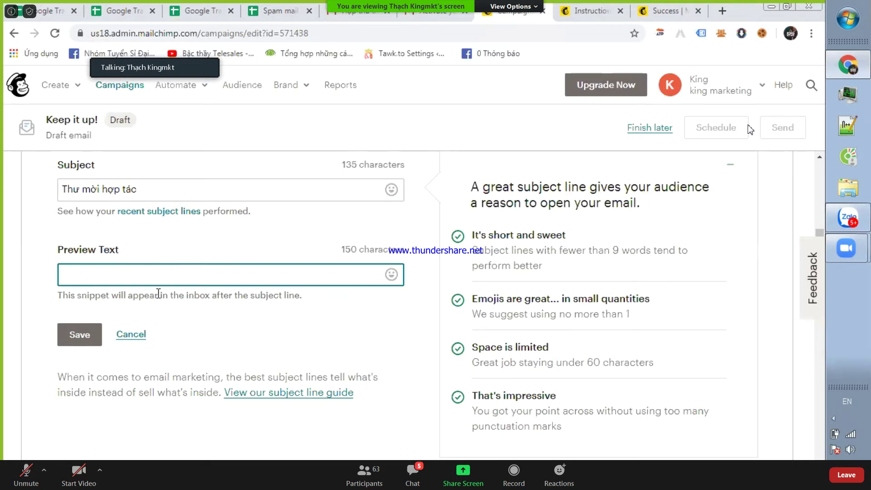
left_click_drag(117, 296, 332, 307)
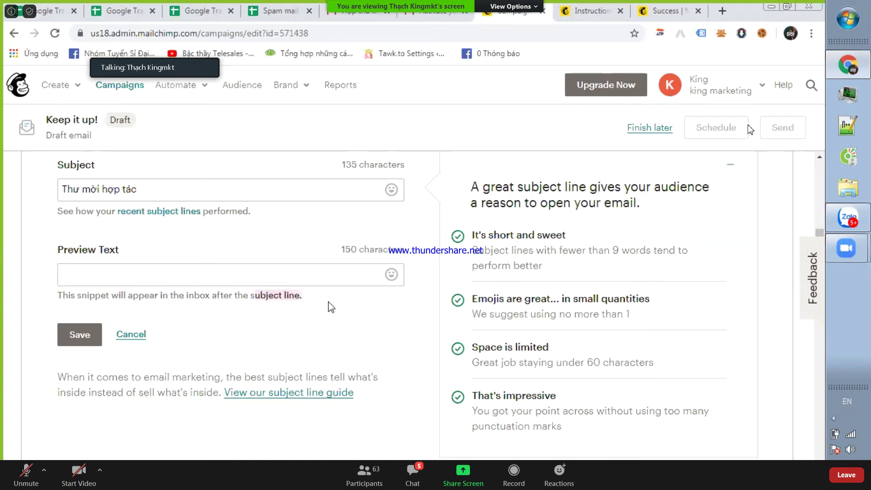
left_click(186, 271)
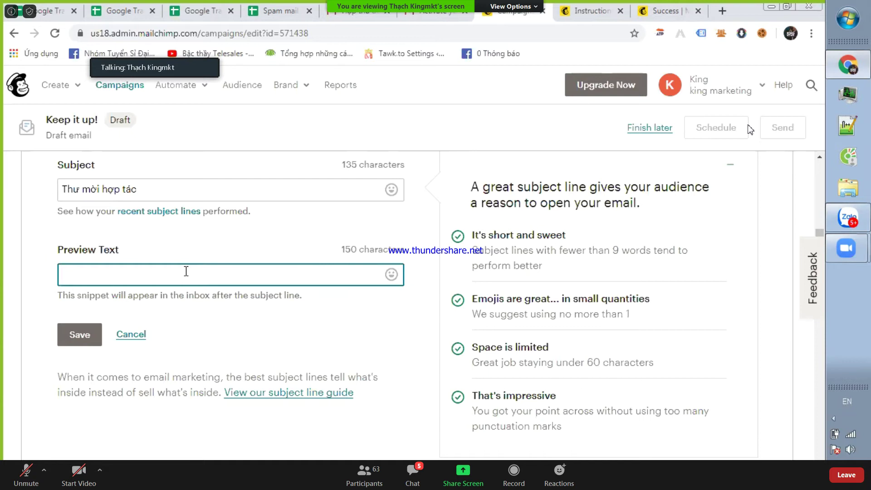
type("Chao anh chij em bên cty")
type(" king marketing")
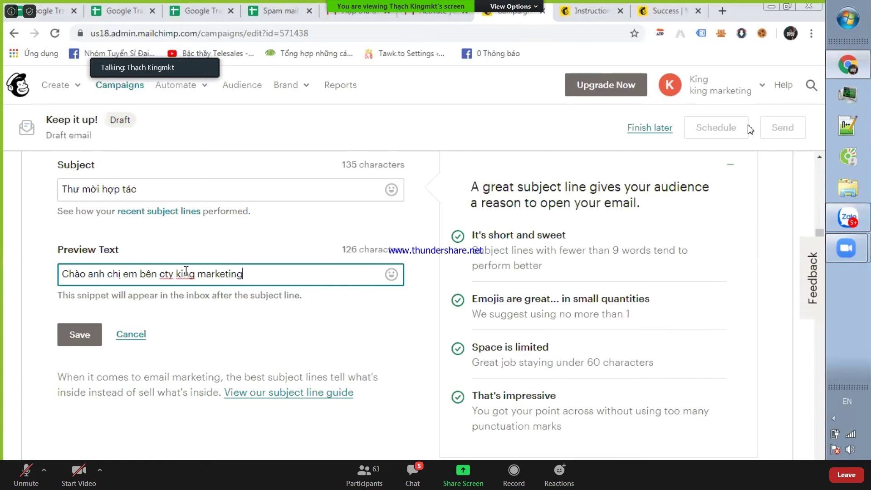
type(" muốn gửi thư mời ho")
type("p tác")
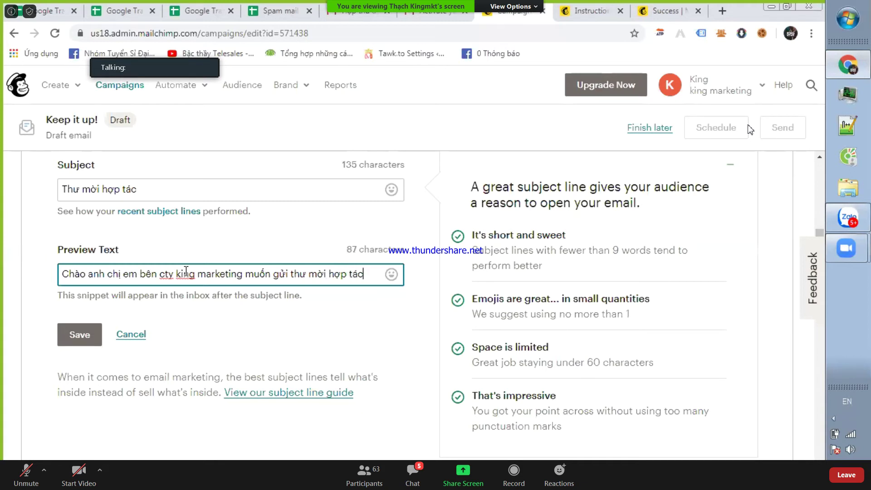
left_click(77, 340)
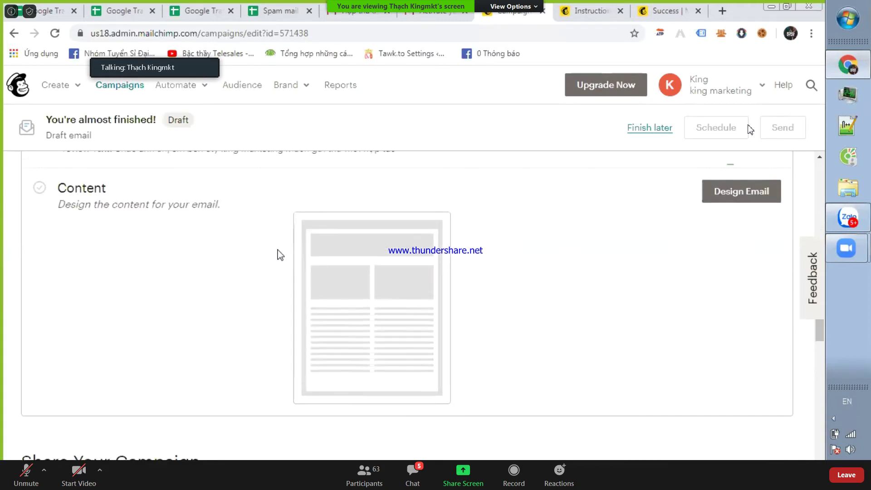
- Begin designing the email from the Content section
scroll(268, 261, "up", 4)
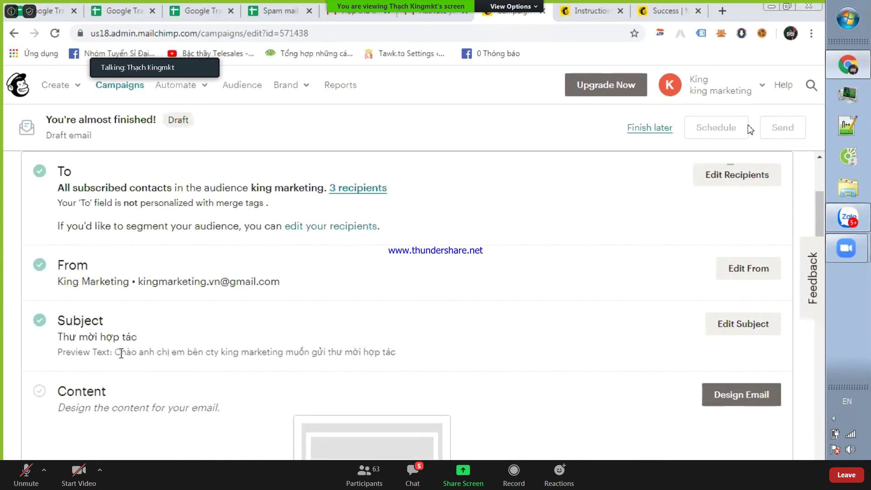
scroll(122, 354, "down", 3)
scroll(529, 301, "down", 1)
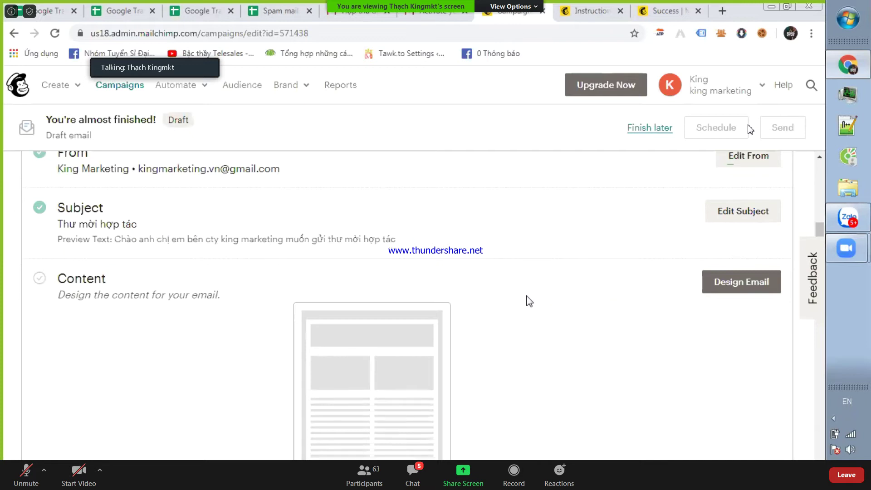
scroll(529, 301, "down", 4)
scroll(685, 240, "up", 3)
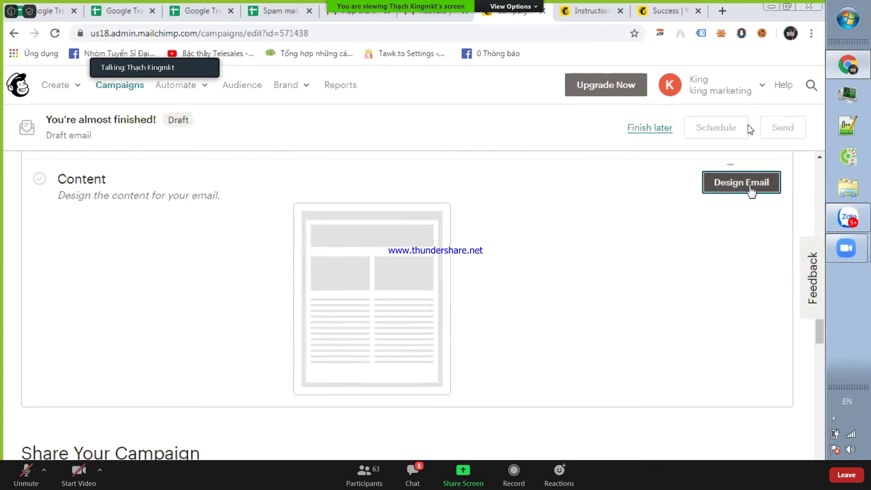
left_click(752, 191)
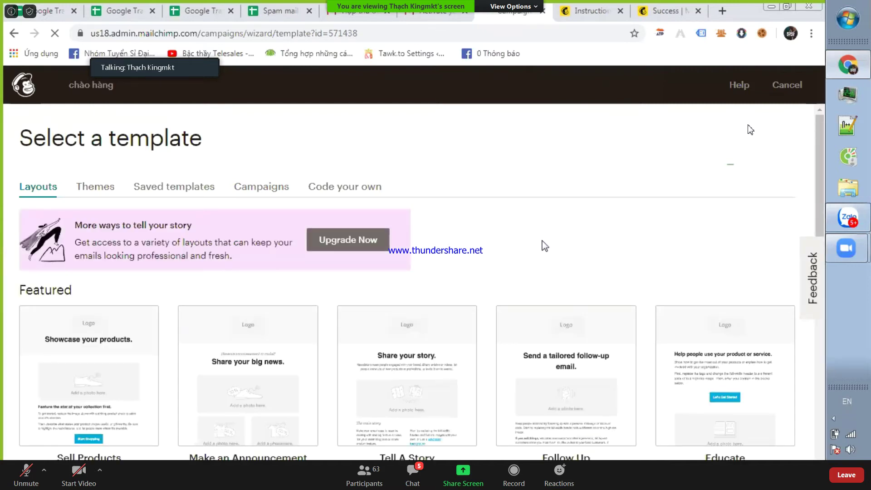
- Browse the Featured and Basic template layouts to pick a starter email template
scroll(381, 208, "down", 8)
scroll(327, 234, "up", 6)
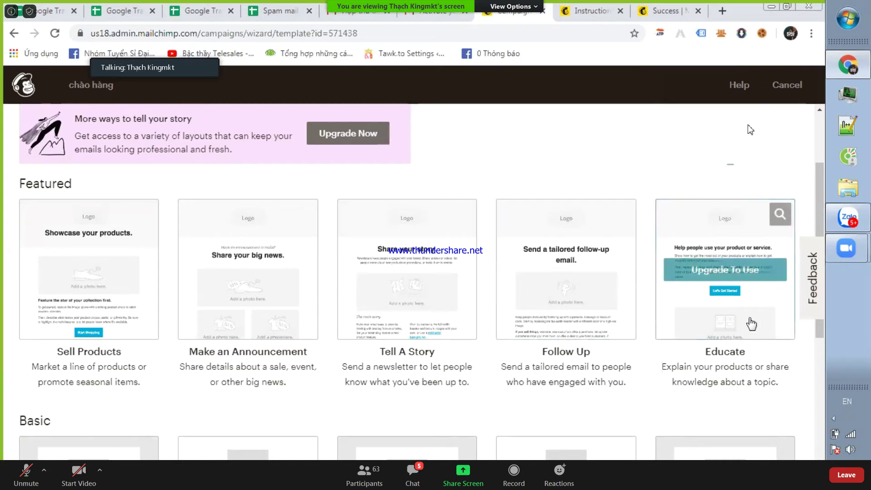
scroll(234, 289, "down", 5)
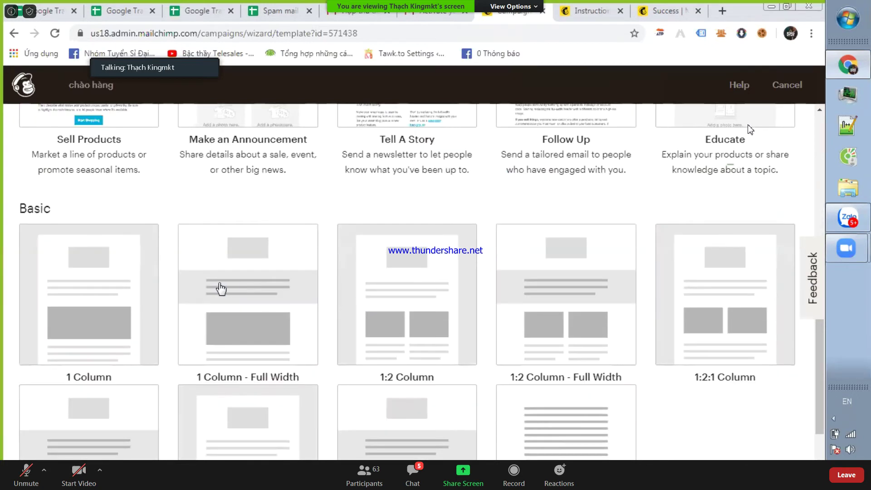
scroll(232, 330, "down", 2)
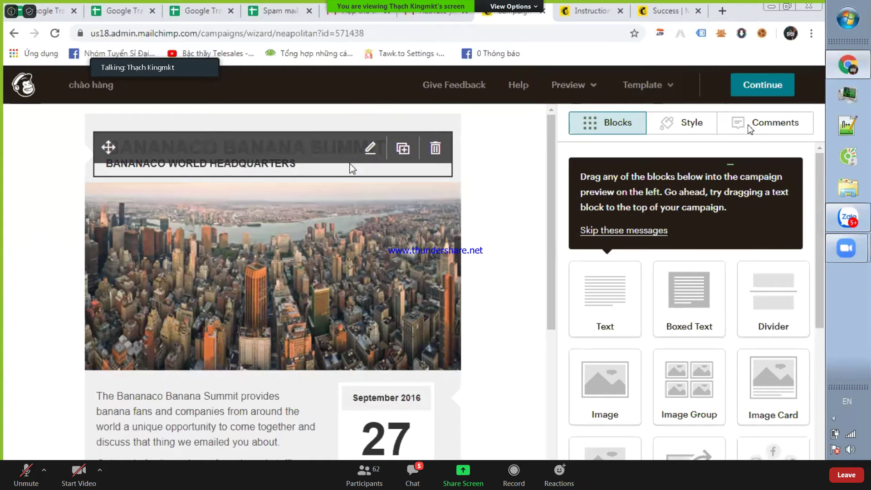
- Change the header title to 'king marketing' with 'xin chào các bạn' on the line below
left_click(372, 148)
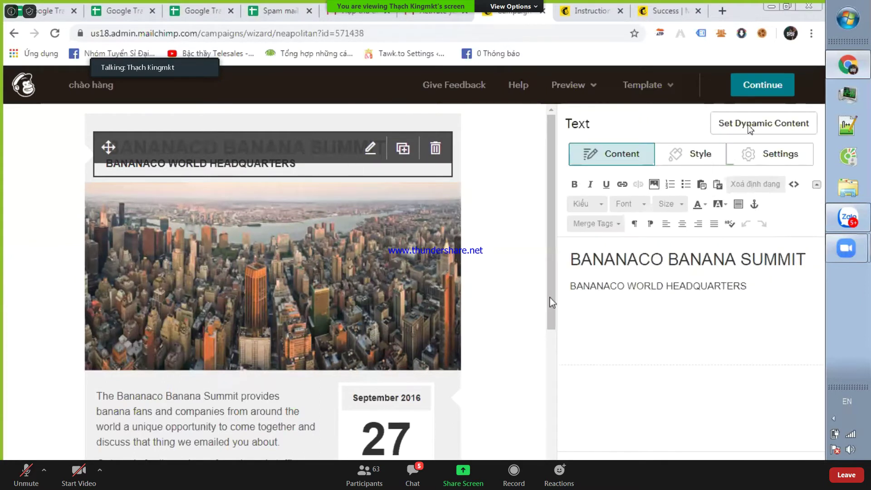
triple_click(690, 258)
type("king marketing")
key("Return")
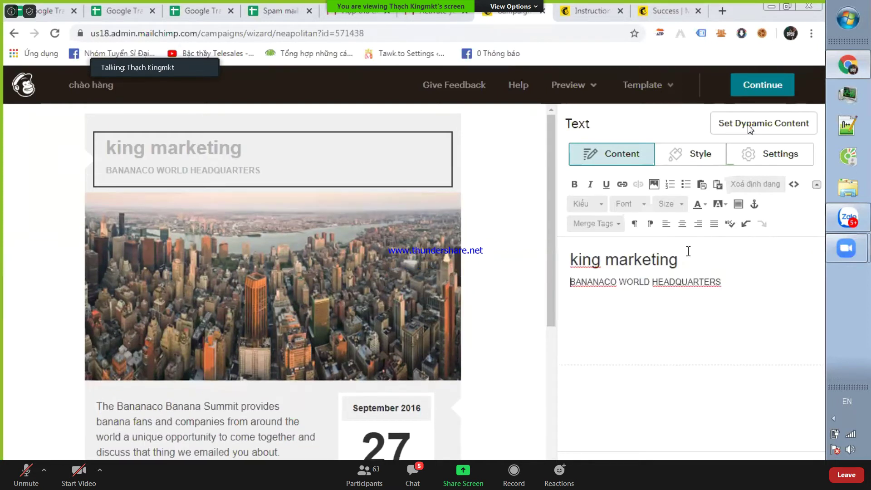
left_click_drag(731, 280, 547, 274)
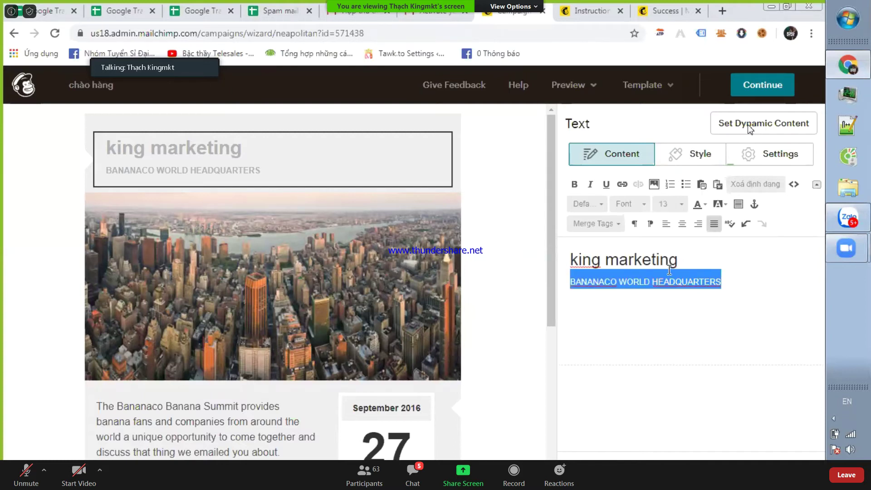
type("xin chaof các ba")
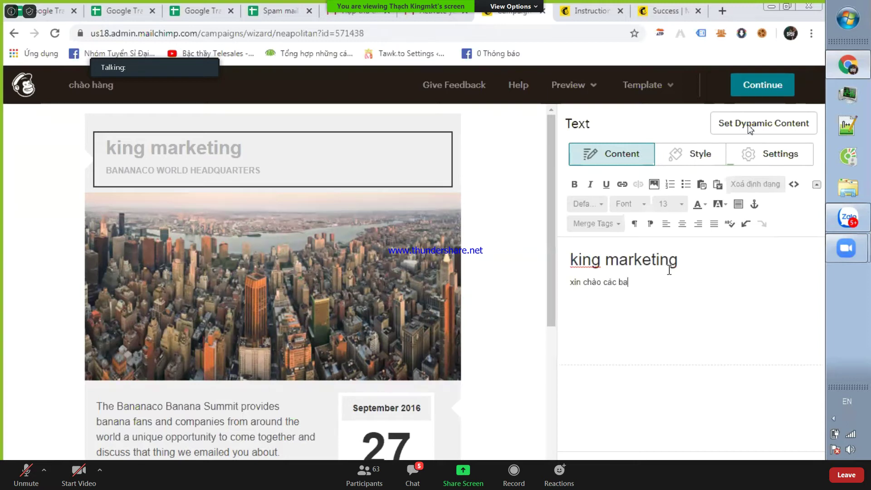
type("s ban")
- Select the main city photo and choose to replace it
mouse_move(206, 325)
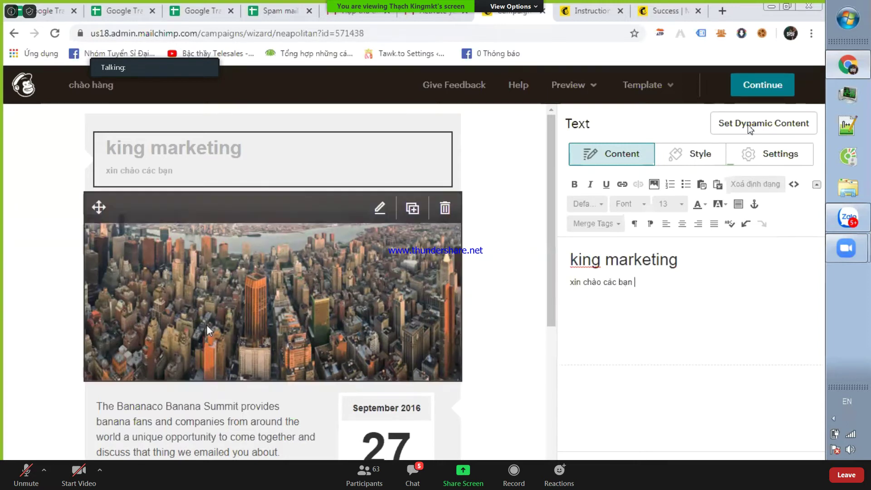
left_click(368, 205)
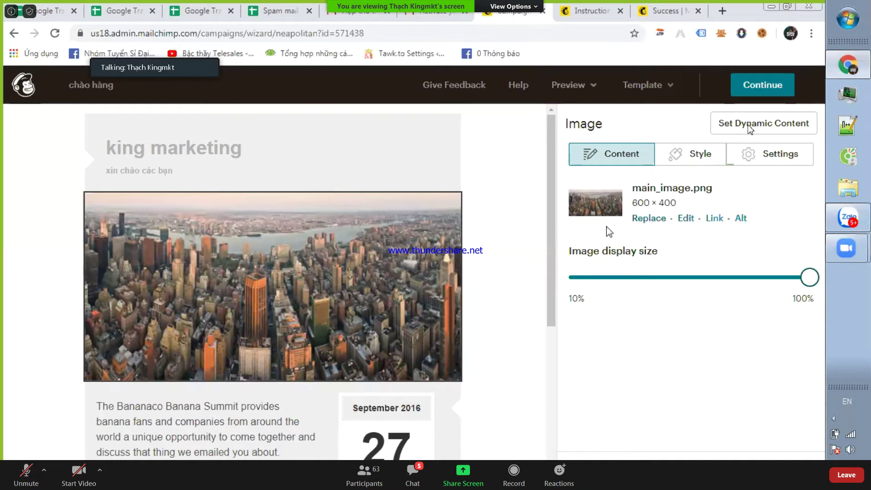
left_click(649, 222)
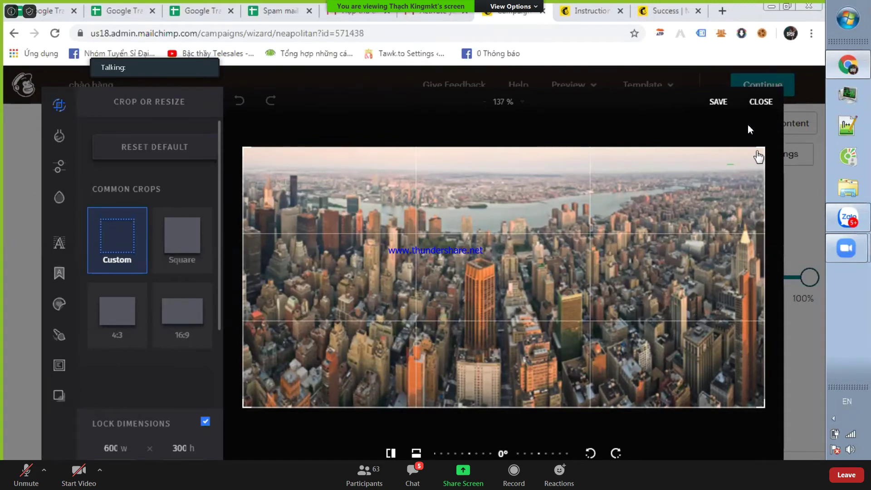
- Save the 600 × 300 image crop and bring up the Content Studio file library
left_click(721, 101)
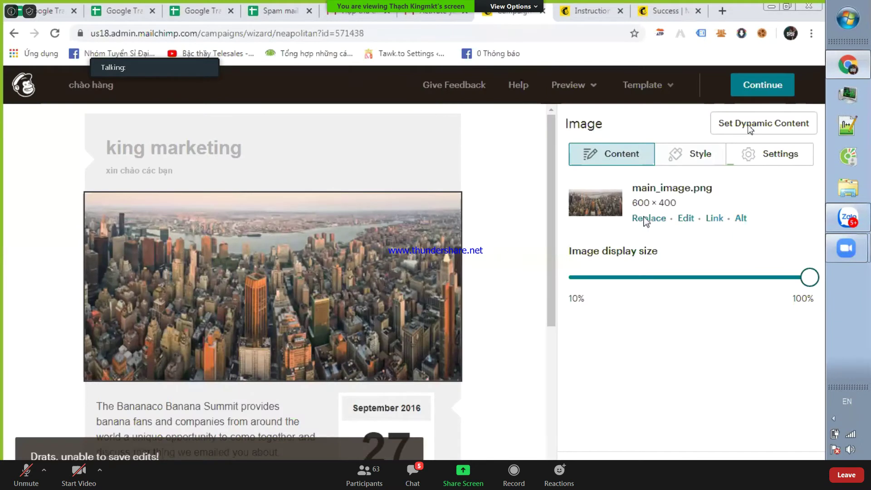
left_click(648, 219)
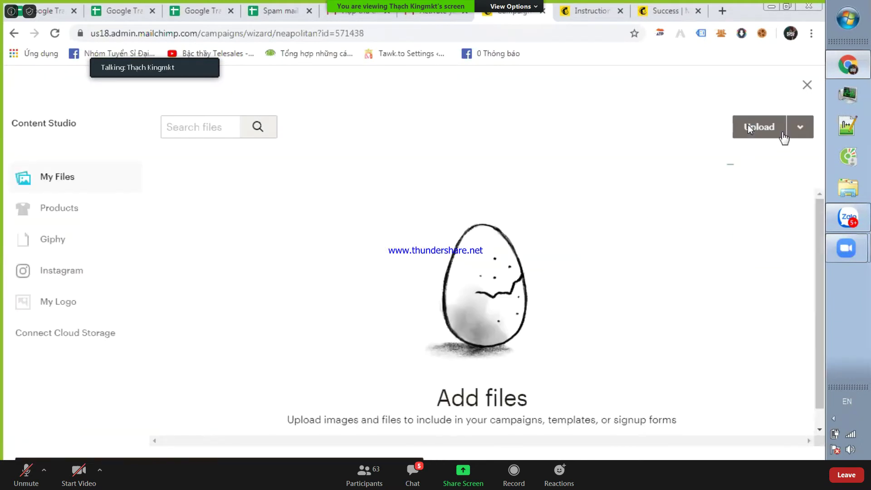
- Upload the HINHDONG.gif animated image into Content Studio
left_click(749, 128)
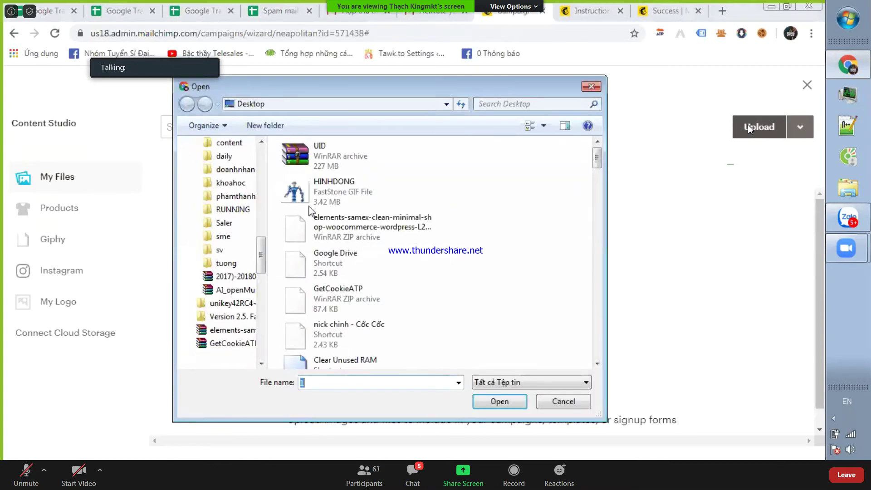
double_click(321, 219)
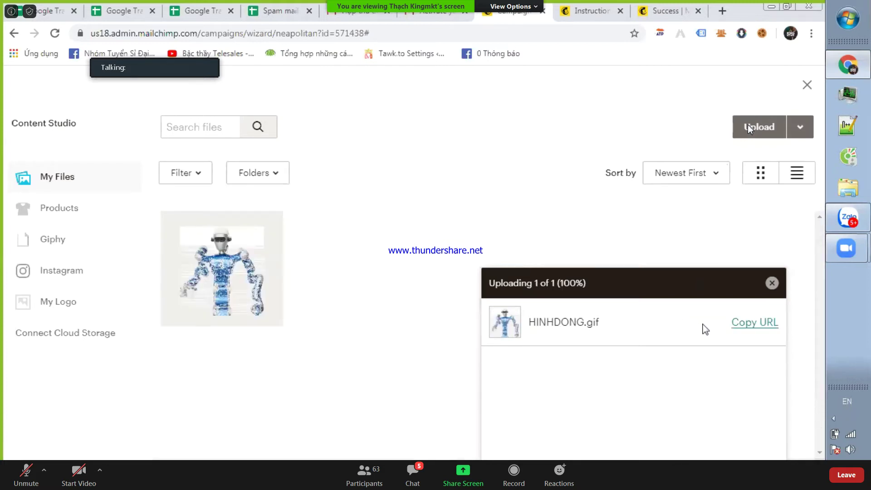
left_click(749, 323)
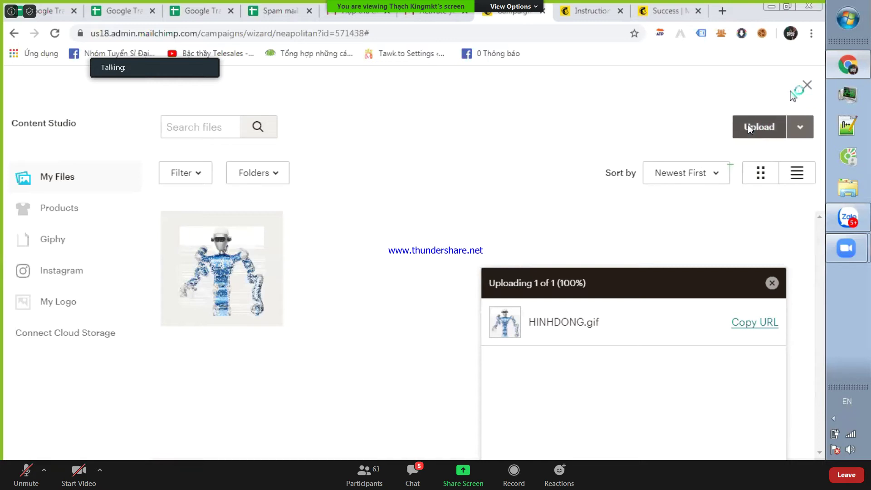
left_click(749, 127)
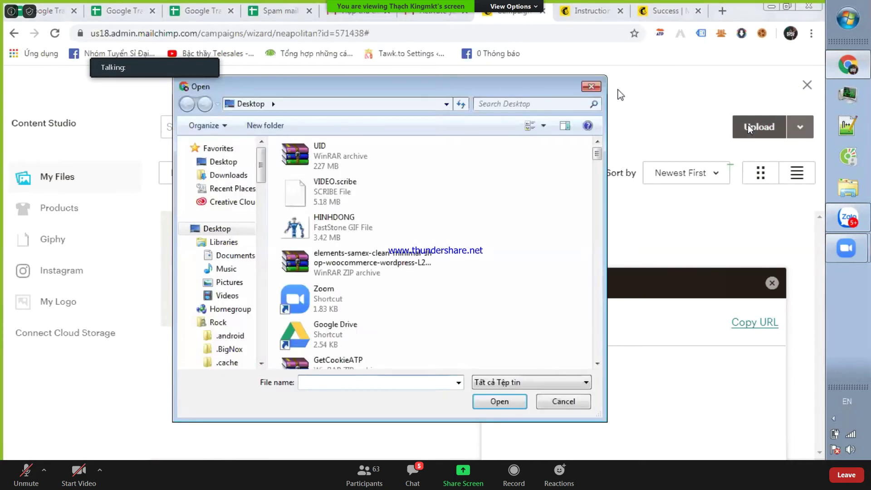
key("Return")
left_click(807, 86)
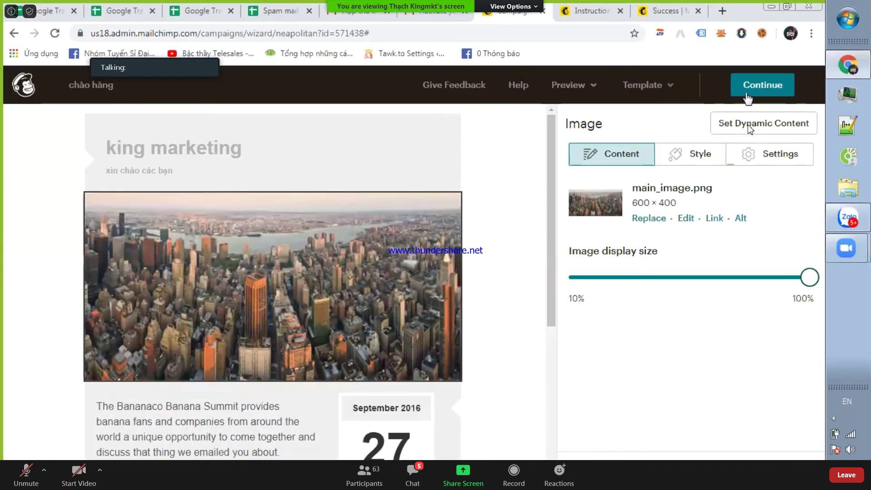
- Swap the city photo for the uploaded HINHDONG.gif robot image
left_click(646, 218)
left_click(247, 251)
left_click(789, 132)
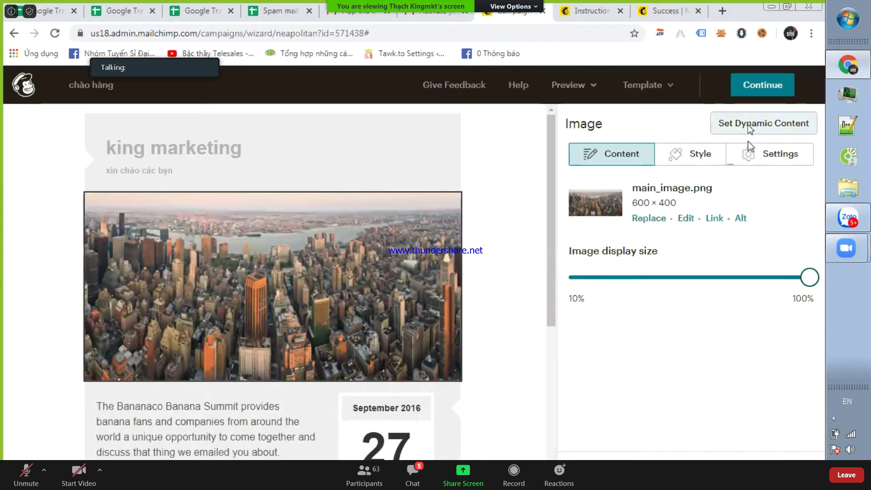
scroll(371, 237, "down", 5)
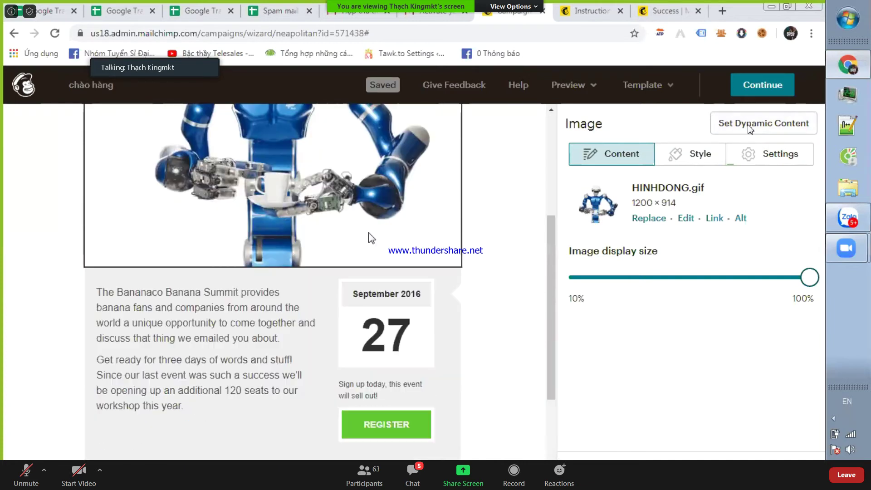
scroll(358, 291, "up", 5)
scroll(385, 304, "down", 7)
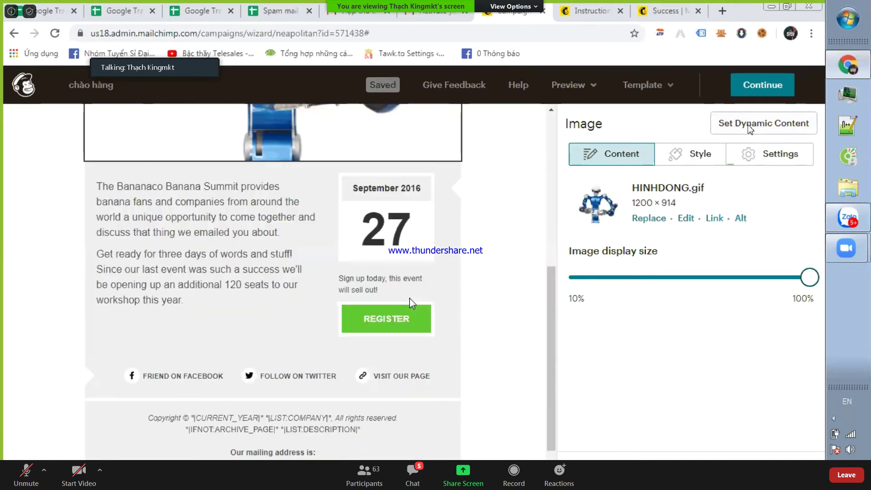
scroll(410, 302, "up", 5)
scroll(413, 282, "down", 6)
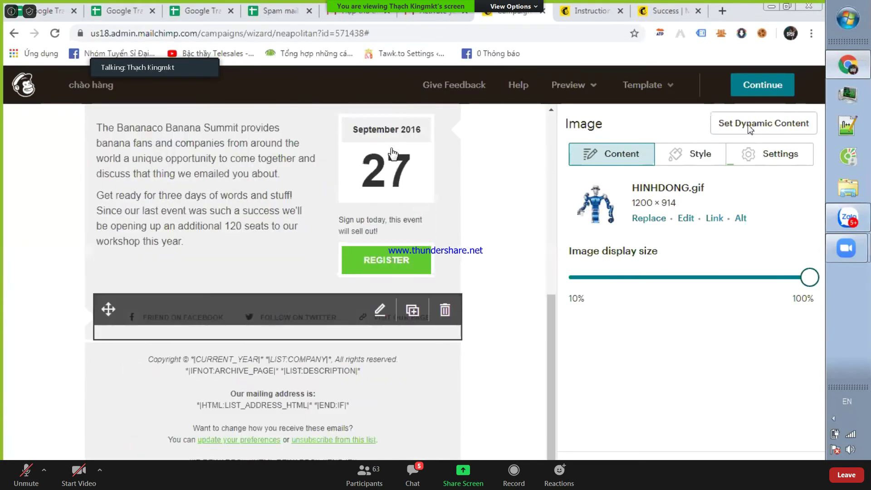
- Check the Bananaco text block and footer, then continue to the campaign summary
left_click(291, 196)
left_click(234, 195)
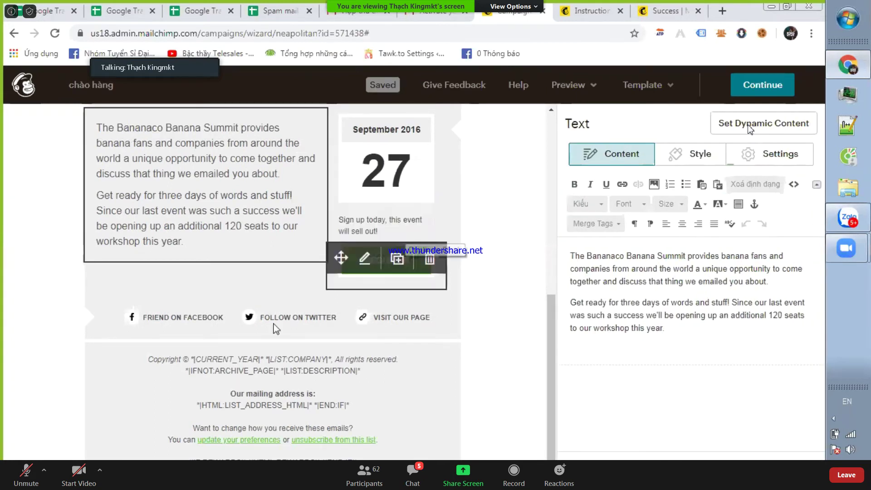
left_click(169, 404)
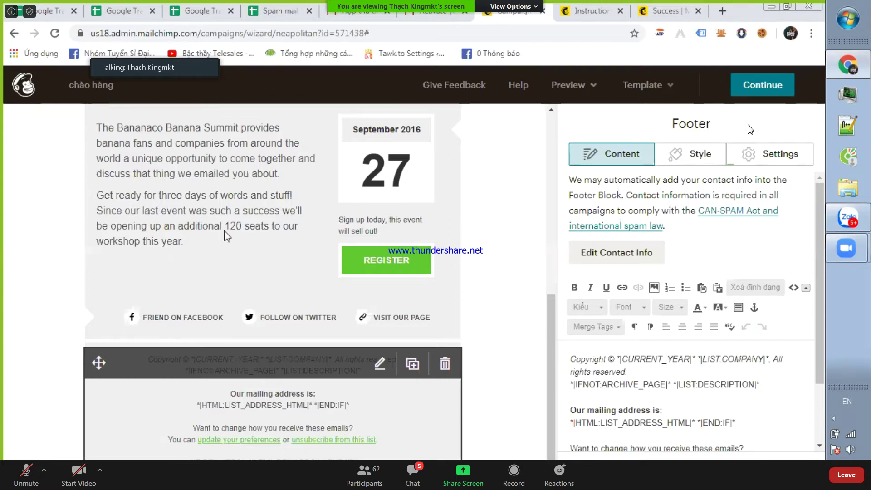
scroll(263, 234, "up", 7)
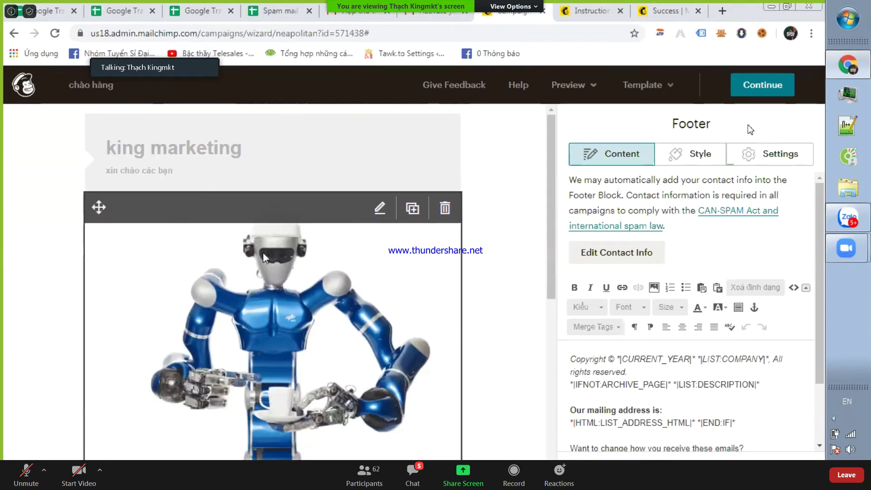
scroll(262, 252, "down", 8)
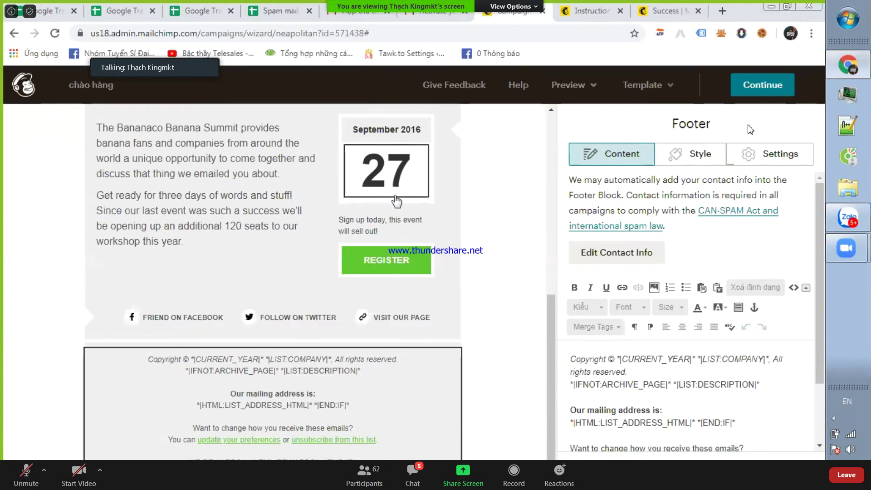
scroll(520, 142, "up", 8)
scroll(537, 176, "down", 8)
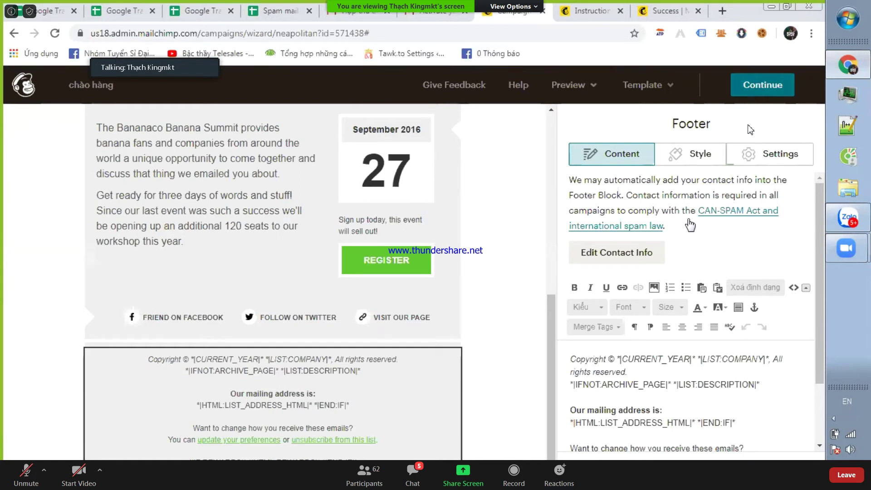
left_click(766, 87)
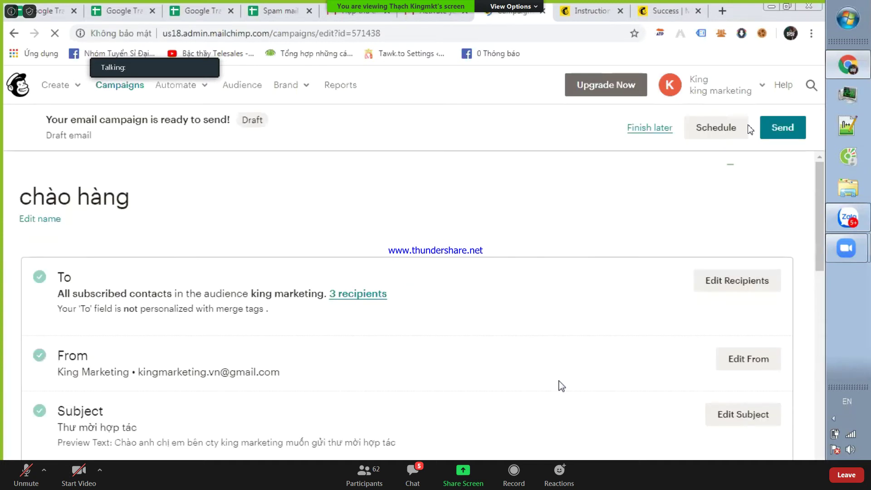
- Send the 'chào hàng' campaign now to the 3 king marketing subscribers
scroll(559, 301, "down", 15)
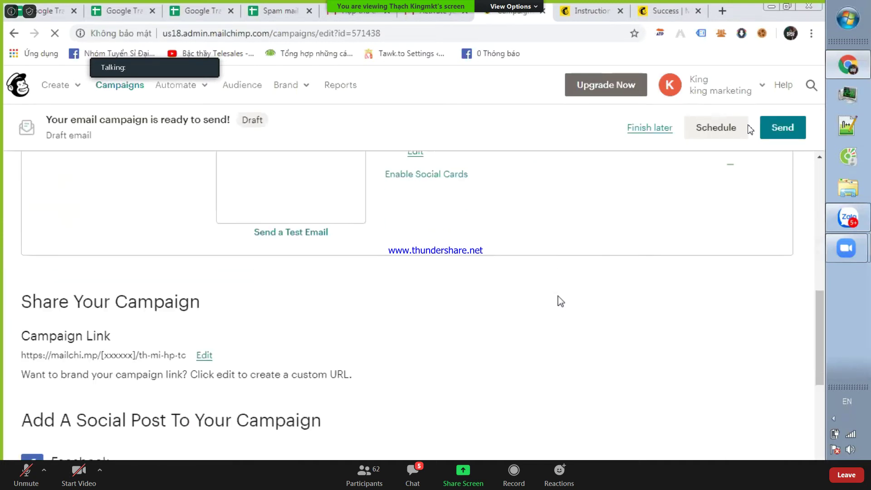
scroll(551, 307, "up", 15)
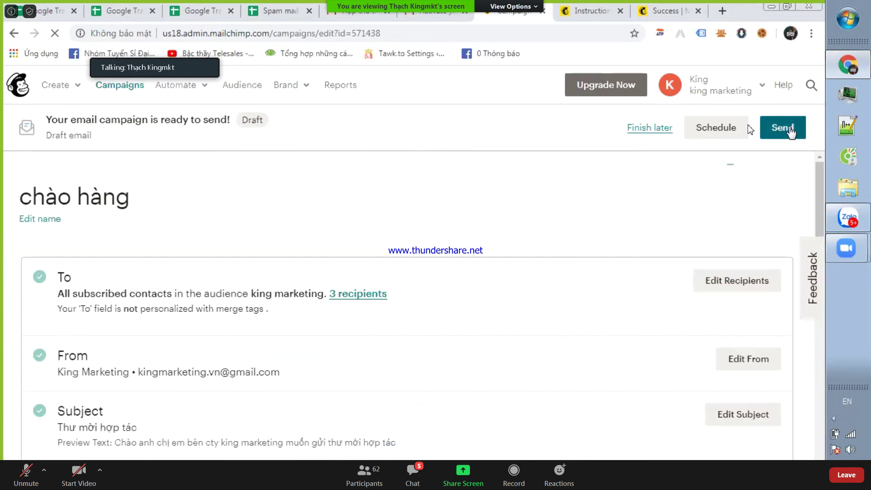
left_click(790, 132)
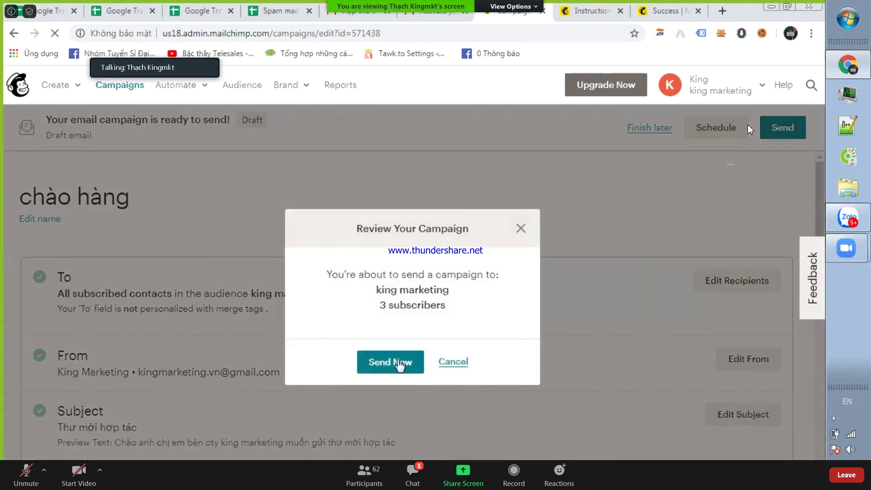
left_click(396, 362)
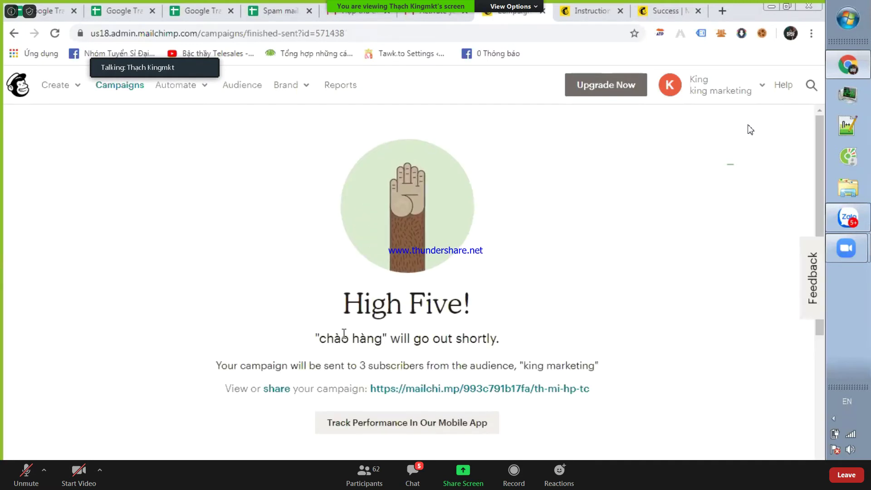
- Point out the 3-subscriber send confirmation, then switch to the Spam mail 2 spreadsheet
left_click_drag(344, 334, 457, 360)
left_click(340, 360)
left_click_drag(342, 338, 429, 373)
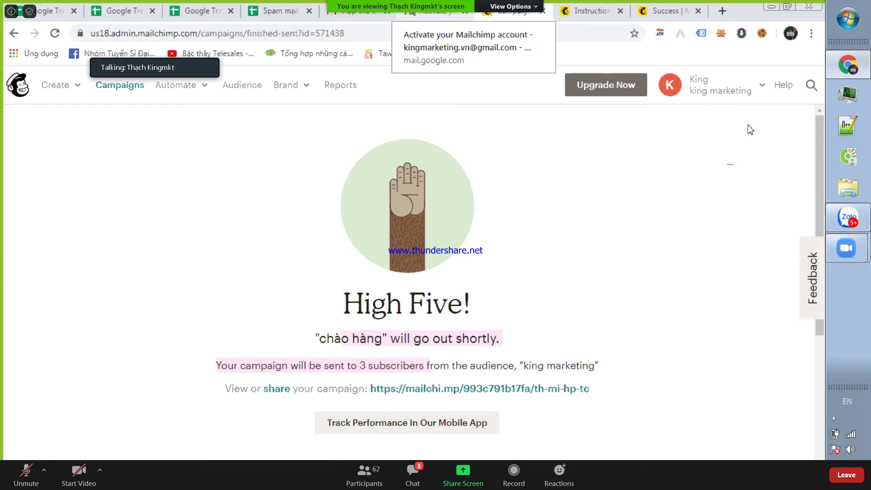
left_click(265, 6)
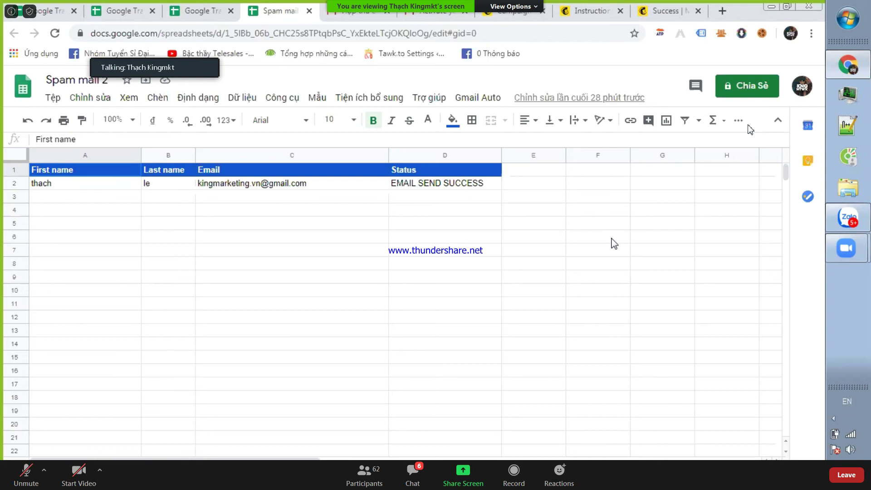
- Add the second contact's e-mail address to cell C3 of the recipient list
left_click(53, 98)
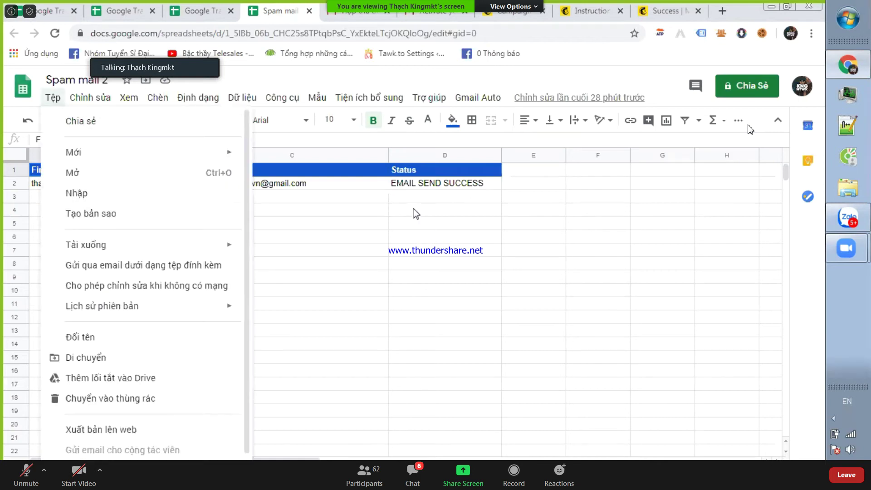
left_click(423, 196)
left_click(428, 187)
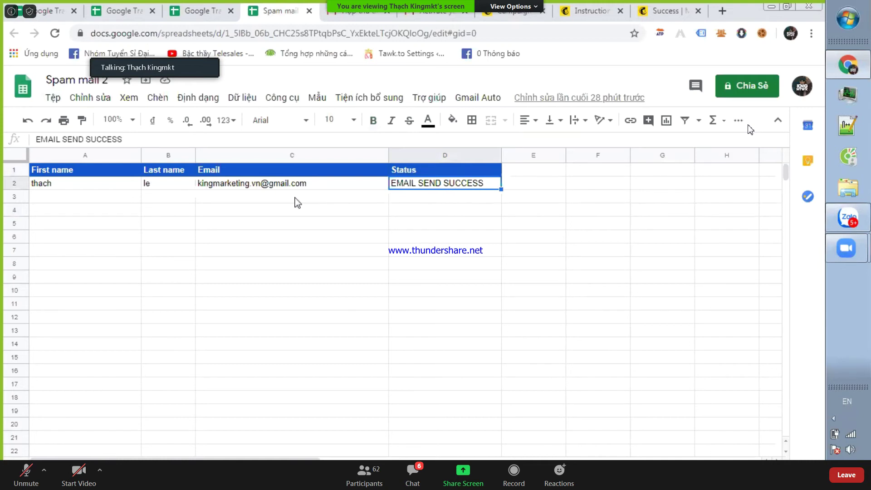
left_click_drag(242, 187, 261, 386)
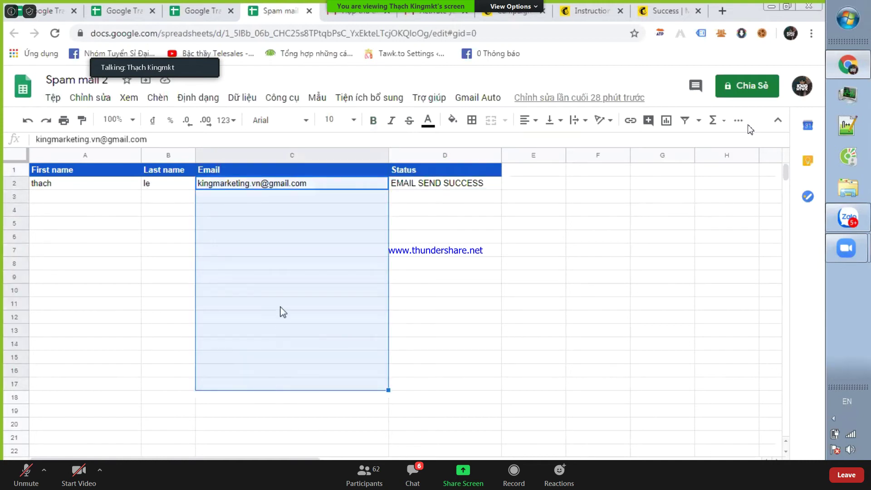
left_click(281, 275)
left_click_drag(283, 188, 273, 290)
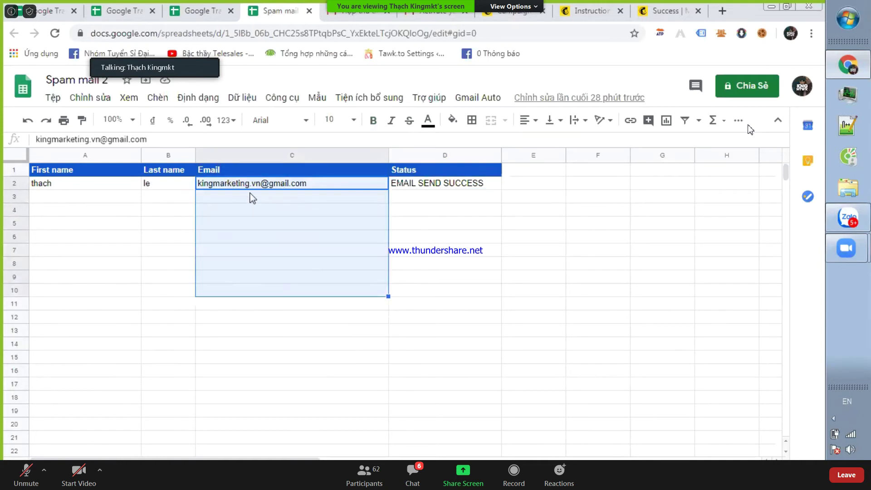
double_click(252, 196)
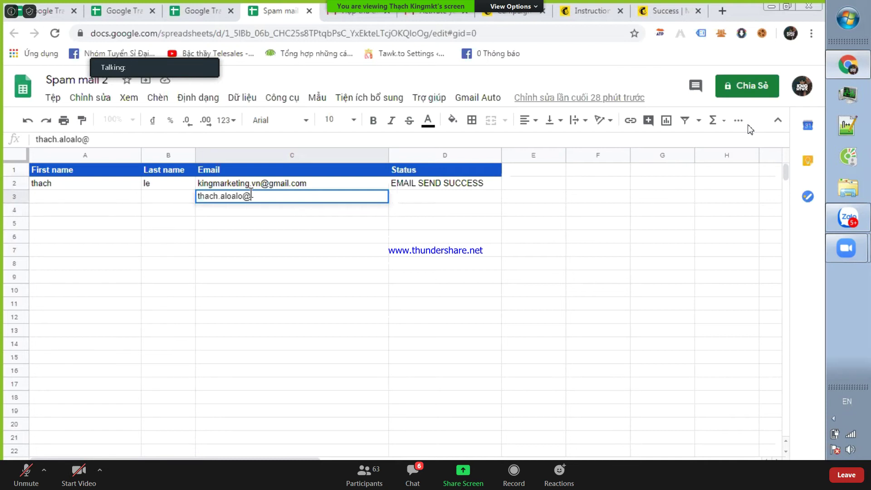
left_click(253, 225)
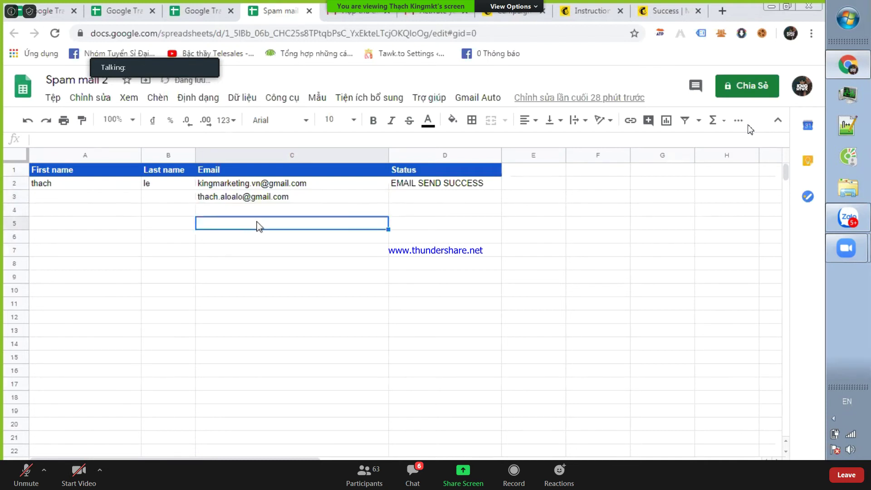
- Clear the old EMAIL SEND SUCCESS status from cell D2
left_click(320, 199)
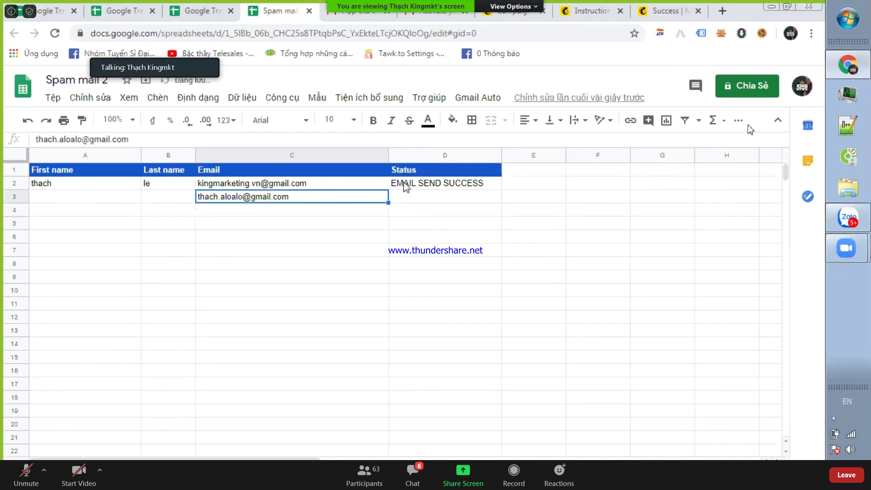
left_click(405, 185)
key("Delete")
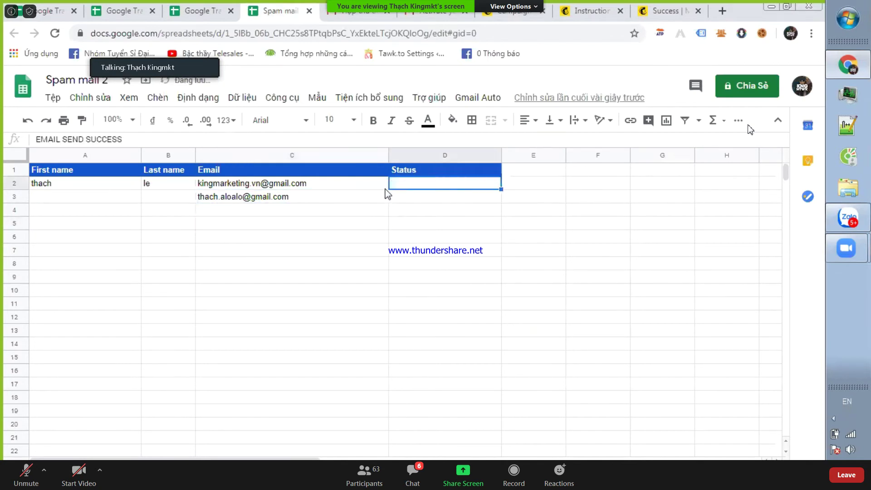
left_click_drag(404, 183, 419, 203)
left_click(415, 207)
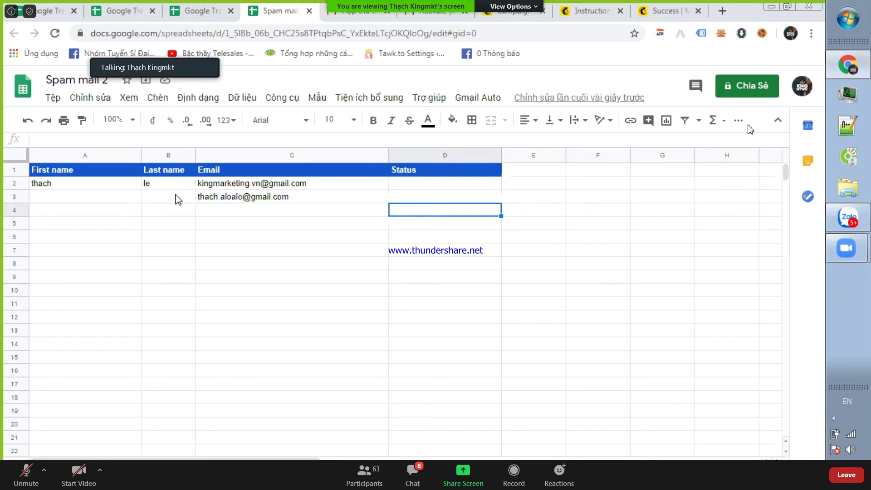
- Enter the second contact's first name in A3 and last name in B3
left_click(106, 201)
double_click(104, 196)
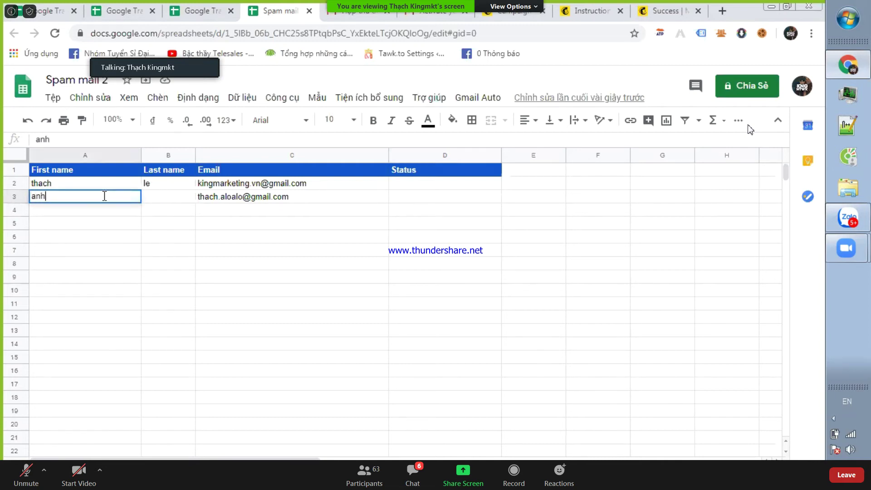
left_click(160, 204)
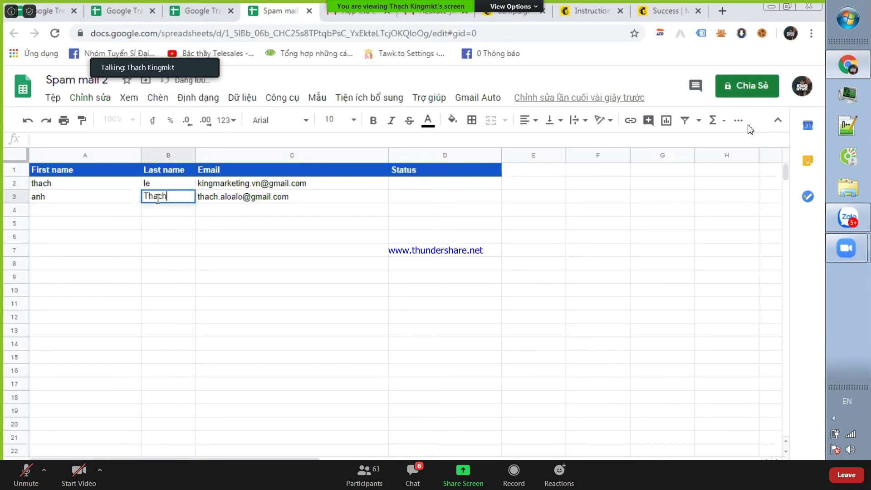
left_click(222, 227)
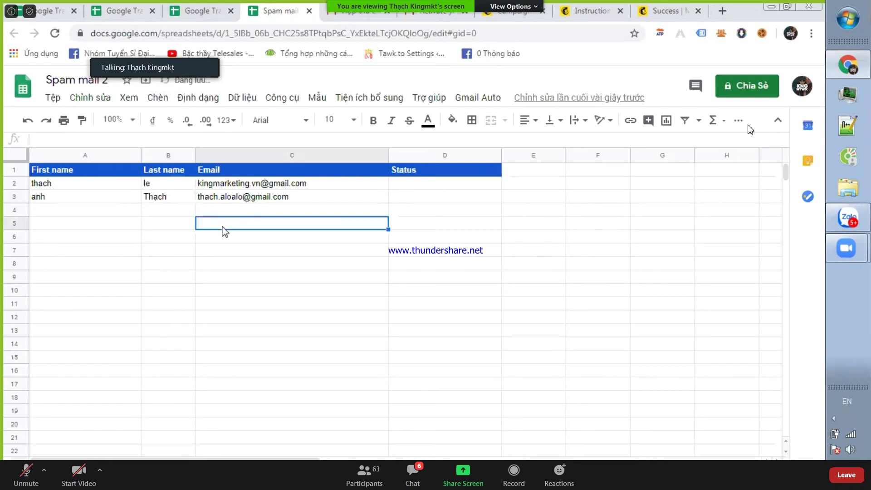
- Select the empty cell C4 below the e-mail list, then switch to the Gmail inbox
left_click_drag(305, 188, 300, 251)
left_click_drag(280, 427, 302, 298)
left_click(301, 292)
left_click_drag(295, 209, 301, 404)
left_click(302, 332)
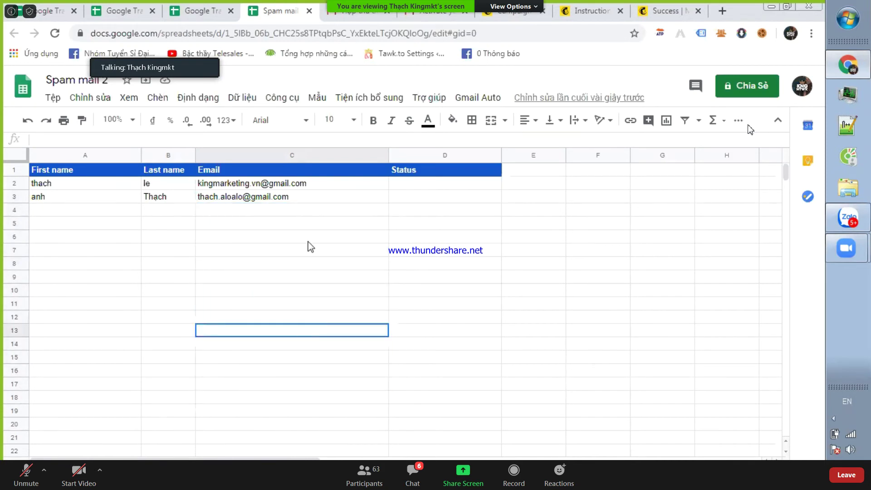
left_click(316, 212)
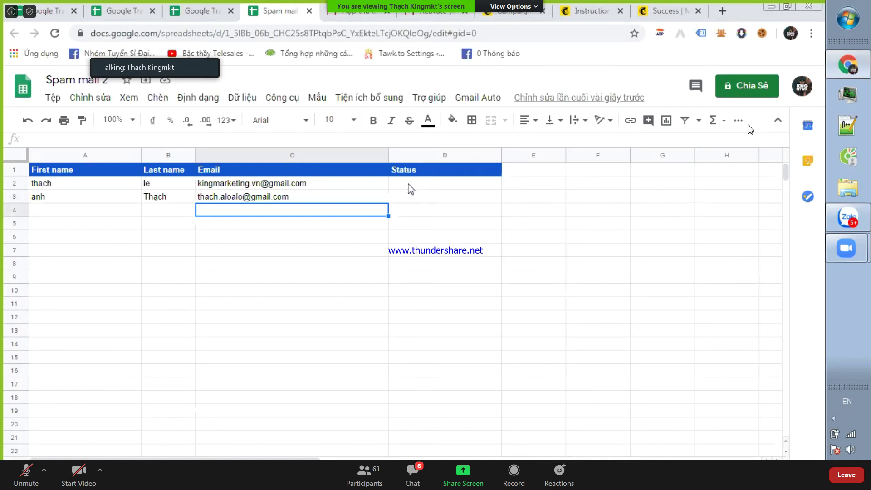
left_click(359, 13)
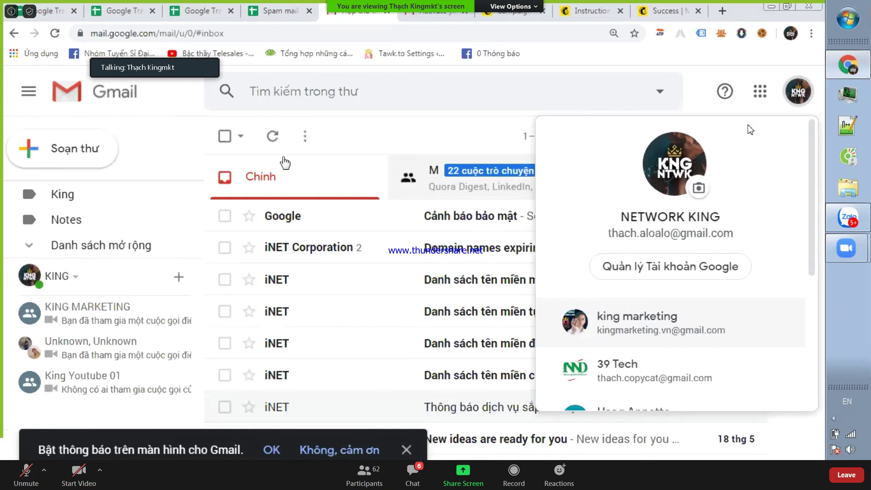
- Start a new message with the subject 'Thư mời lớp học 14 ngày'
left_click(81, 147)
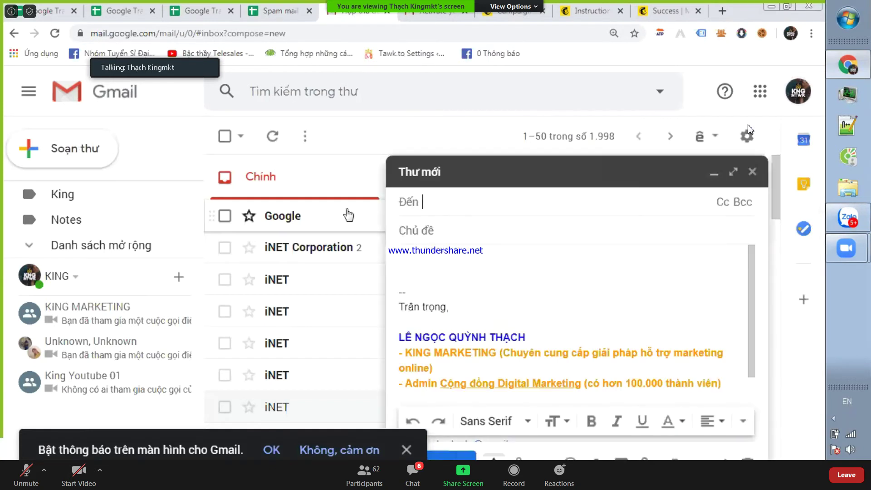
left_click(419, 227)
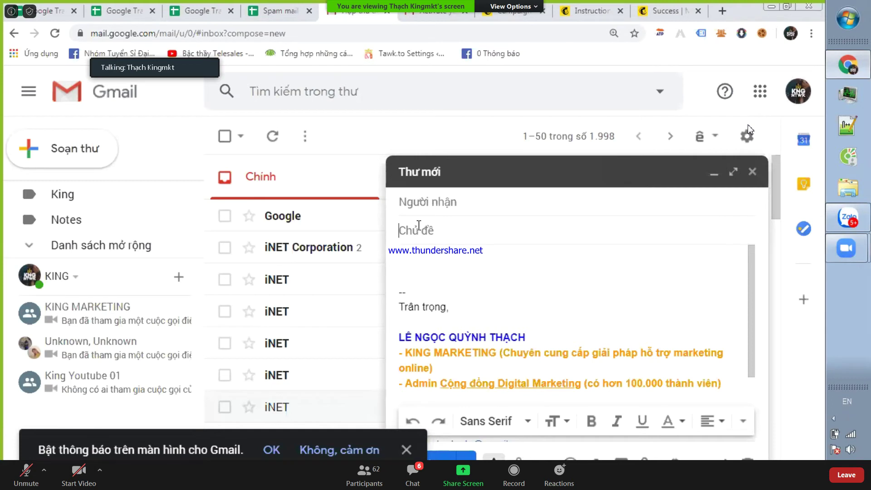
type("Thư mới lớp hocj 14 ngay")
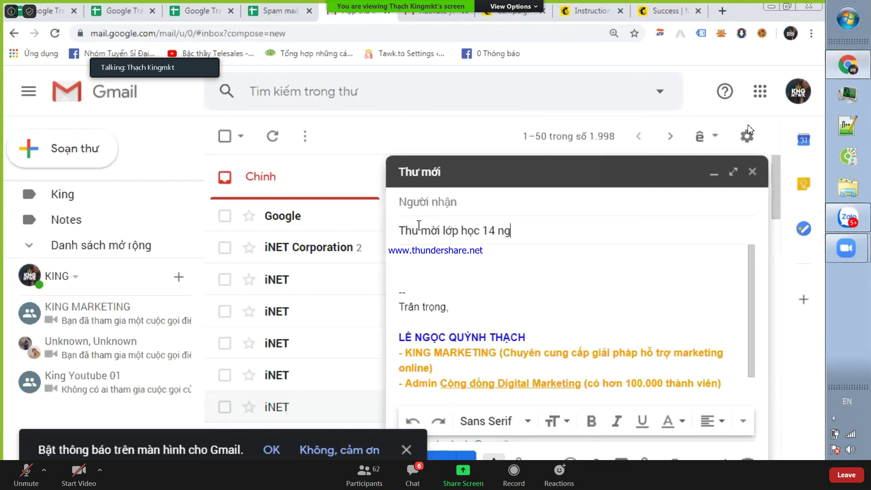
- Write the body 'Chào các bạn' and close the message as a draft
left_click(407, 261)
type("Chaof cacs ban")
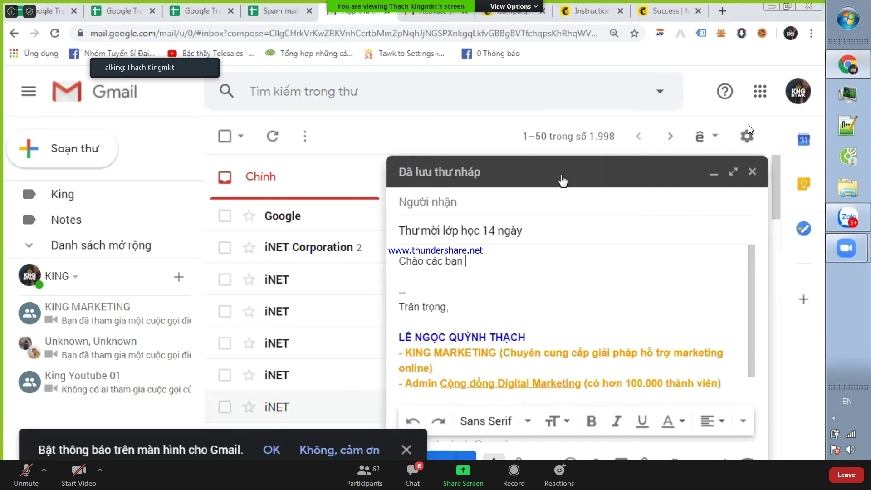
left_click(753, 171)
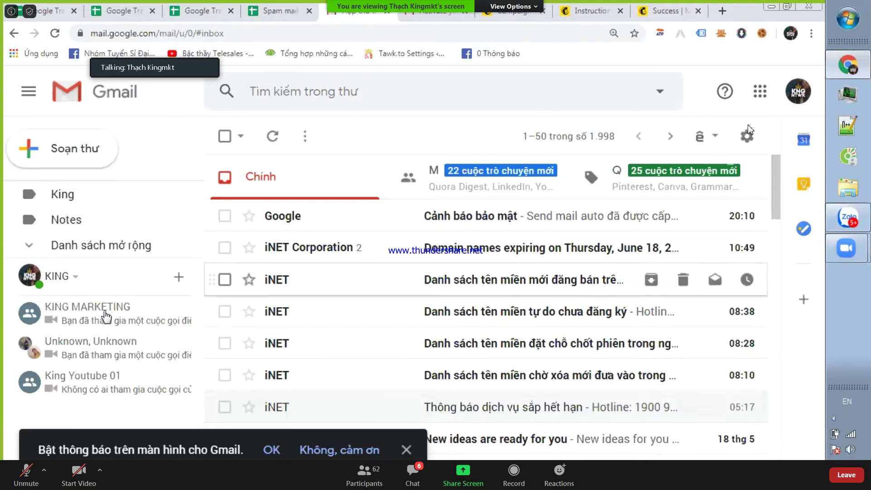
- Expand the Gmail sidebar to show the full folder list
scroll(155, 229, "up", 3)
scroll(155, 231, "down", 3)
scroll(145, 234, "down", 1)
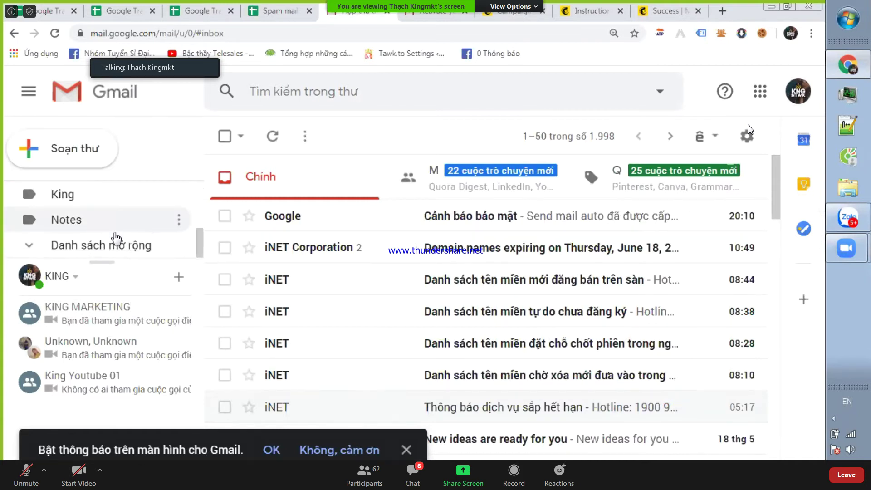
left_click(86, 248)
scroll(152, 214, "down", 5)
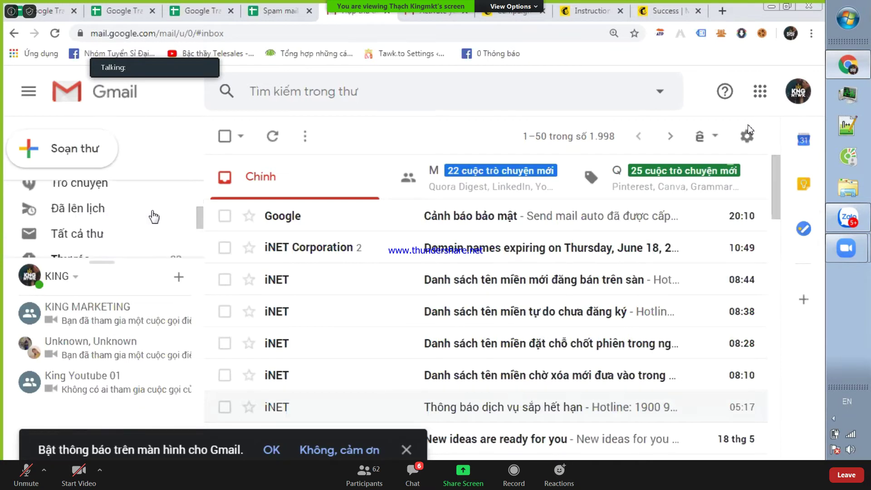
scroll(145, 220, "down", 1)
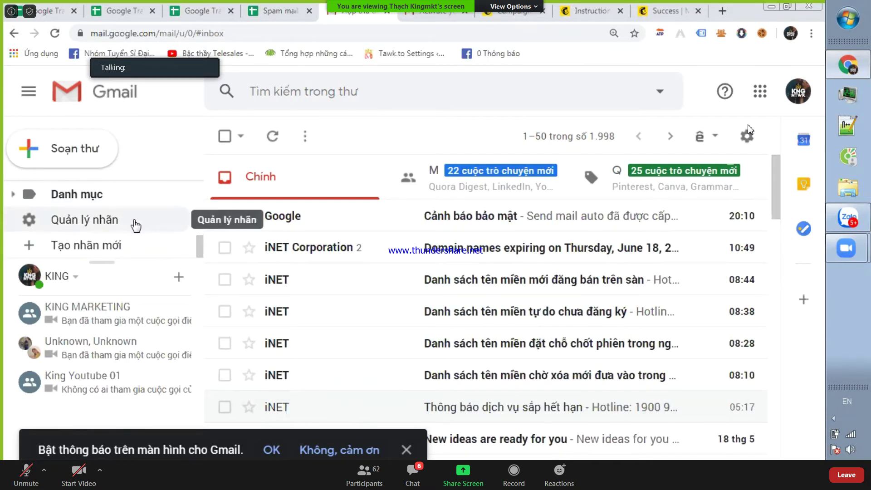
scroll(184, 211, "up", 5)
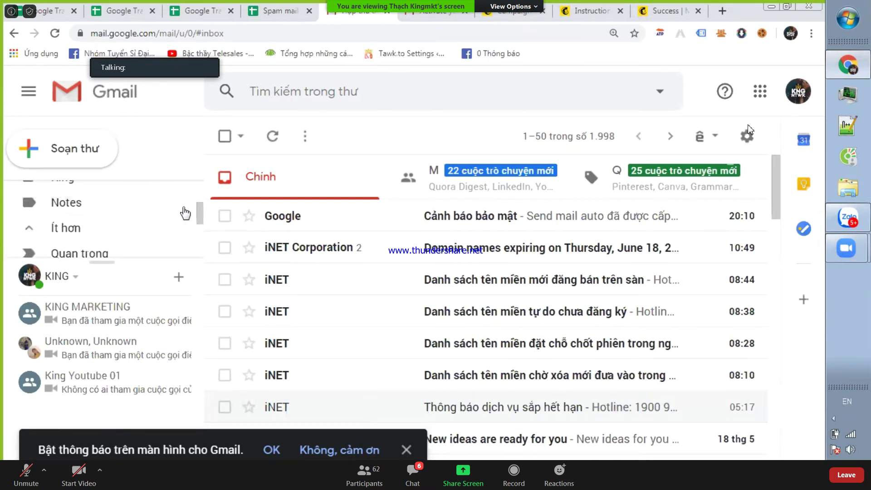
left_click_drag(102, 262, 105, 350)
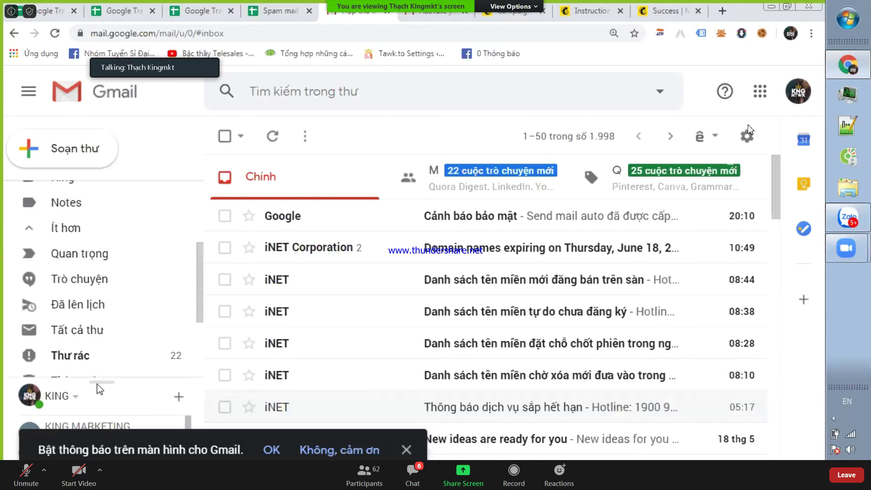
scroll(114, 294, "down", 2)
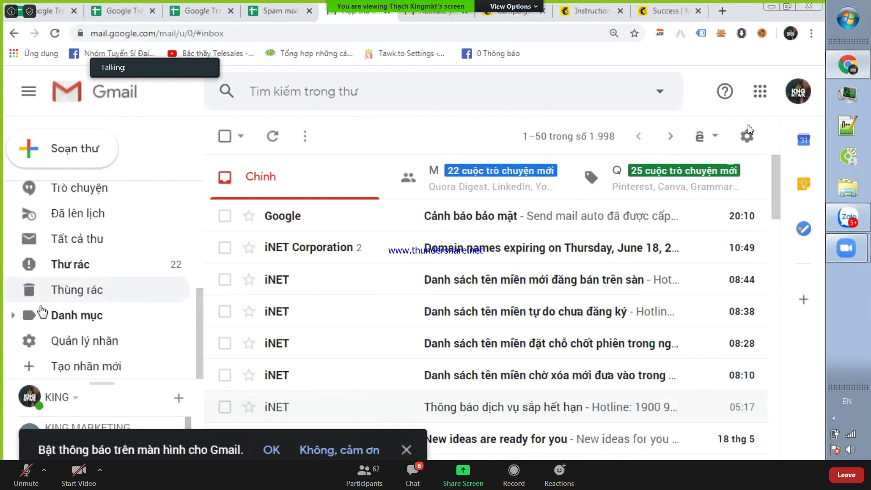
- Open the Drafts folder, then return to the Spam mail 2 sheet
left_click(12, 316)
scroll(107, 306, "down", 2)
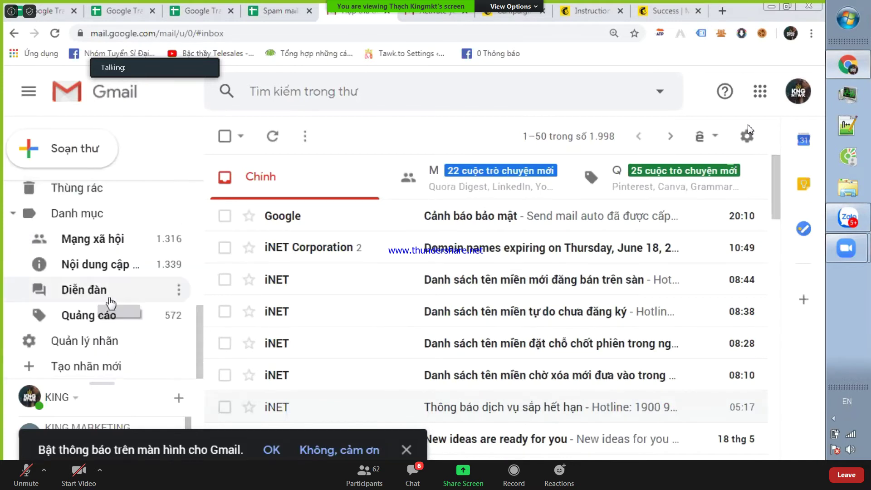
scroll(94, 296, "up", 4)
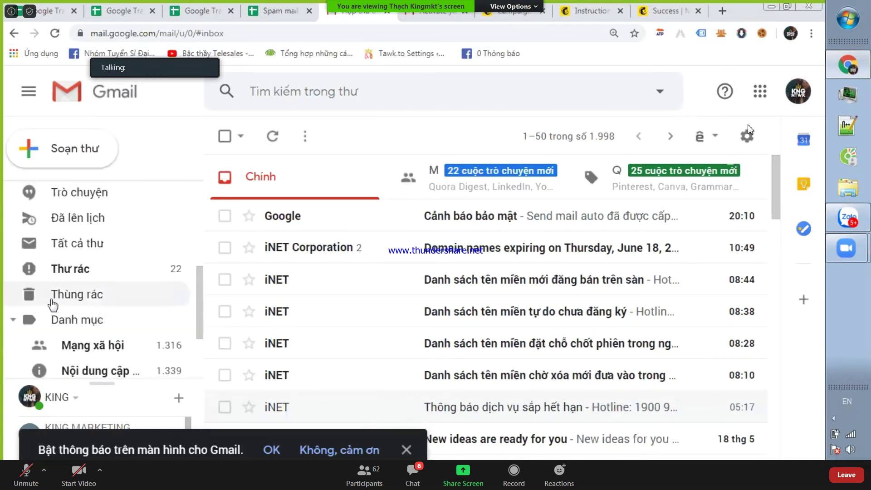
scroll(75, 302, "up", 2)
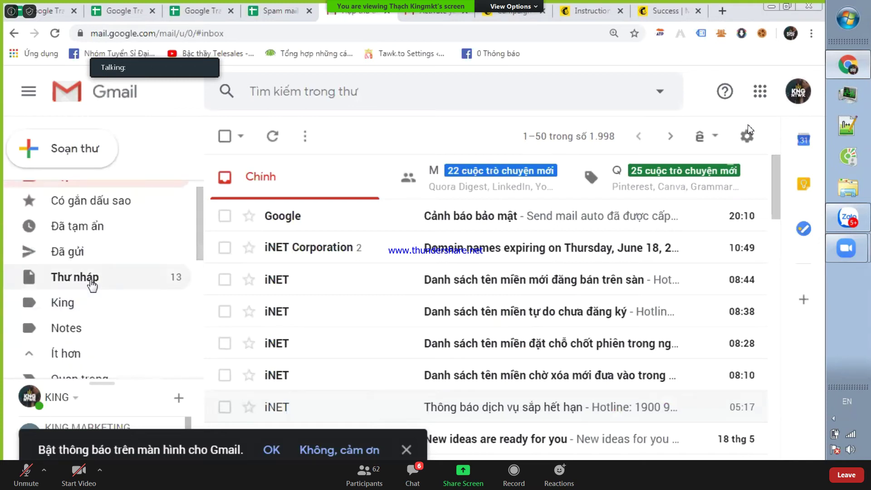
scroll(93, 285, "up", 1)
left_click(74, 289)
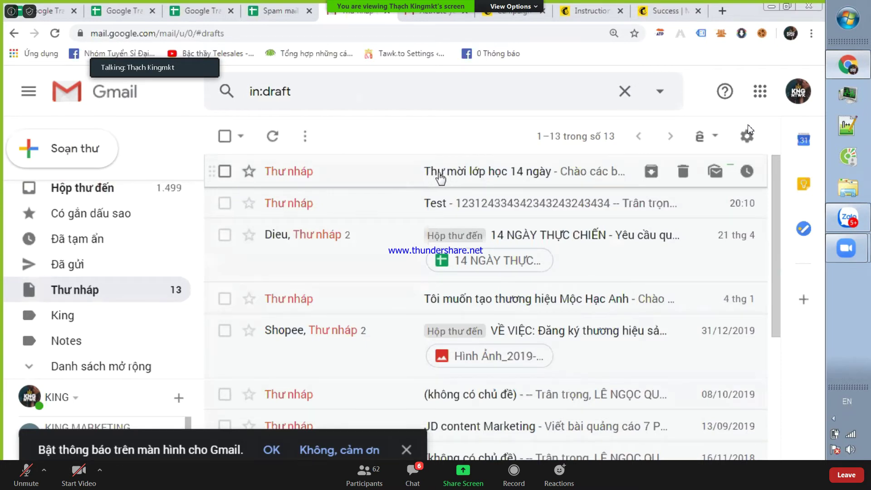
left_click(285, 6)
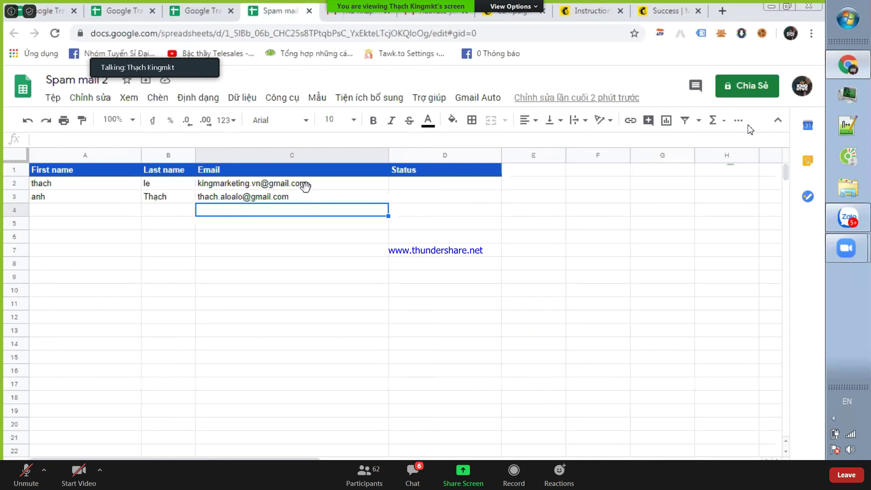
- Review the two recipient e-mails and the empty rows below them
left_click(307, 187)
left_click(307, 200)
left_click(303, 237)
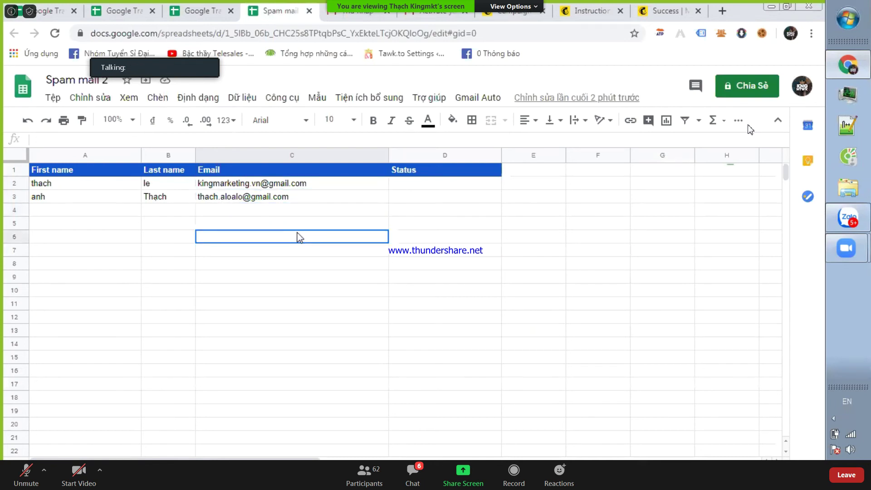
left_click(242, 212)
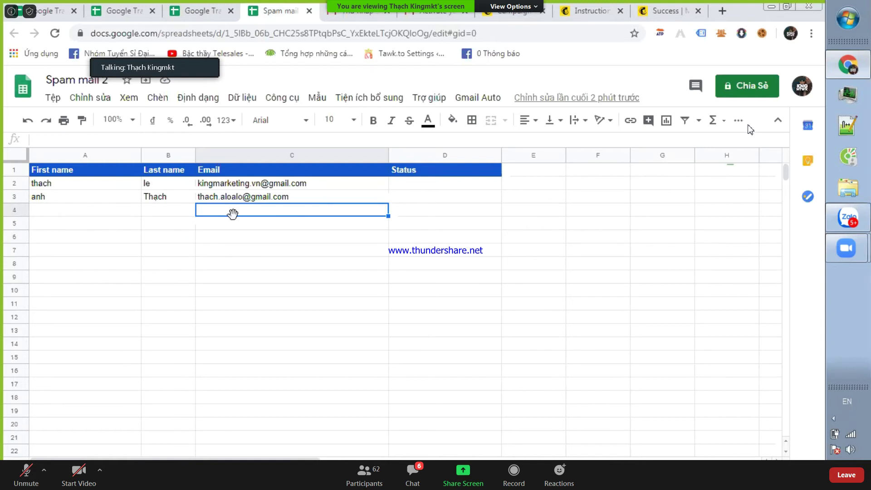
left_click_drag(291, 213, 280, 267)
left_click(273, 295)
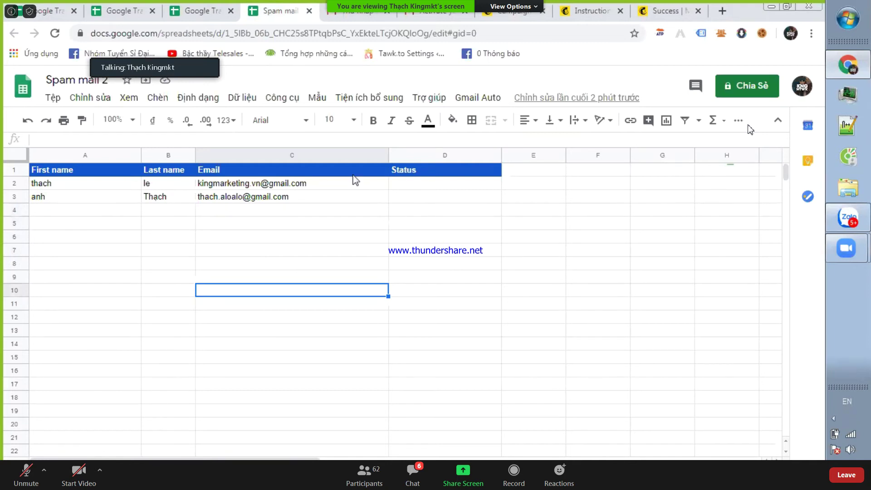
- Check the Gmail Auto menu, then bring up the Tools menu holding the script editor
left_click(473, 101)
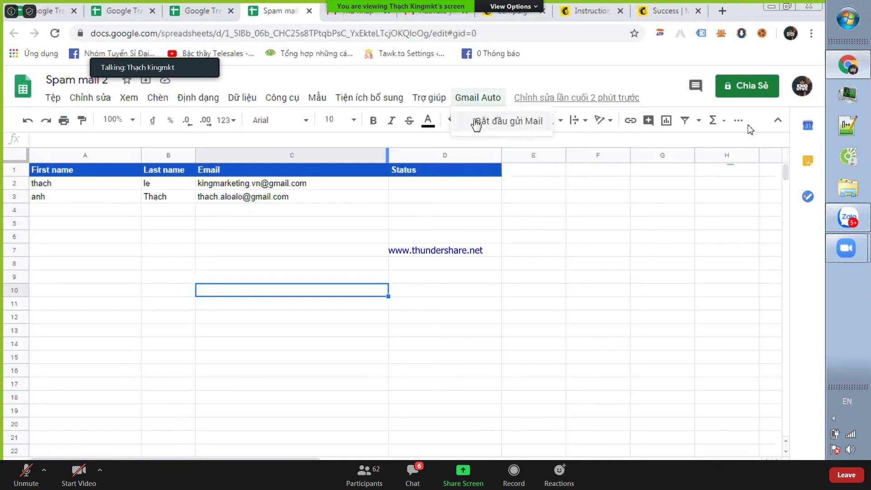
left_click(292, 236)
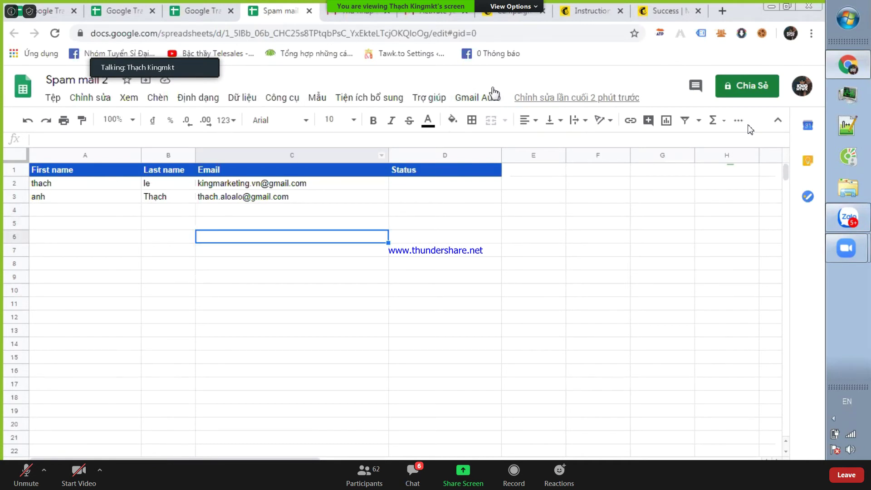
left_click(236, 101)
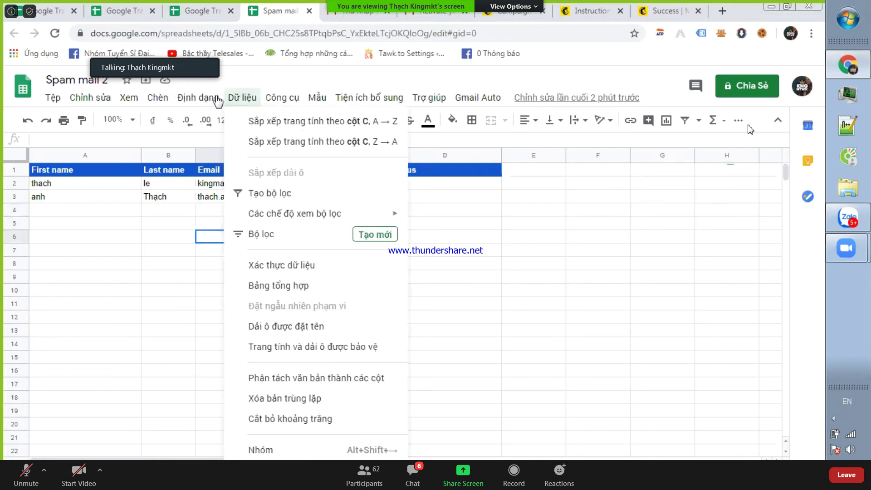
mouse_move(286, 100)
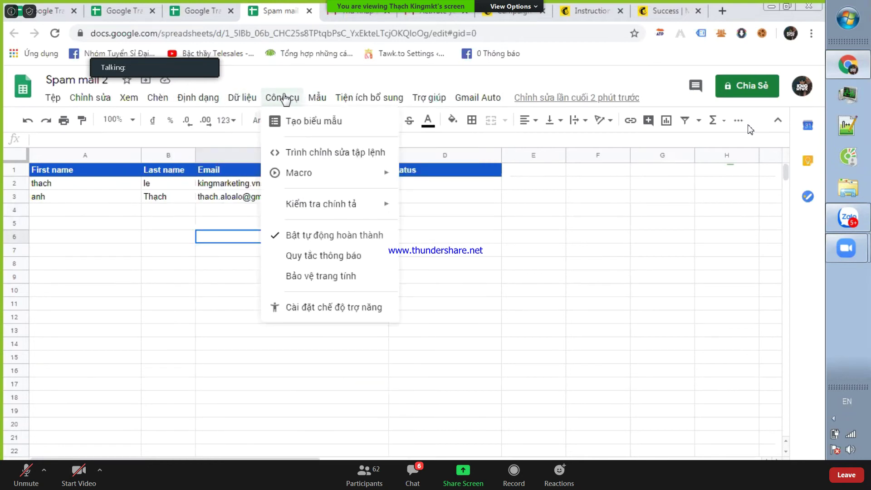
- In the Send mail auto script, change sender name 'KING MKT' to 'bất động sản thế giới' and save
left_click(307, 153)
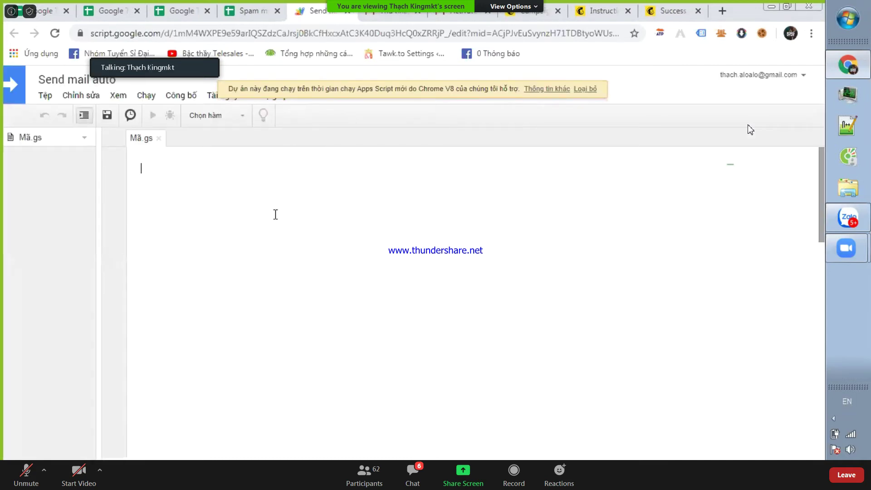
scroll(313, 177, "down", 12)
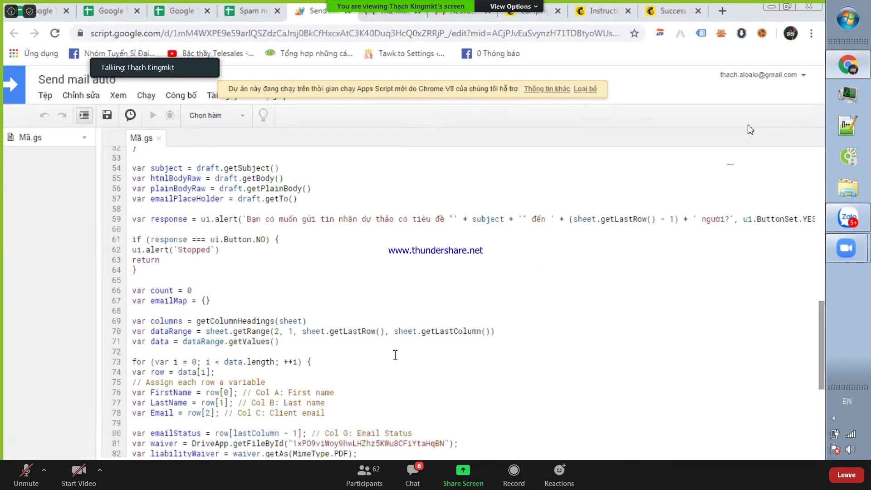
scroll(395, 355, "down", 5)
left_click_drag(473, 375, 495, 375)
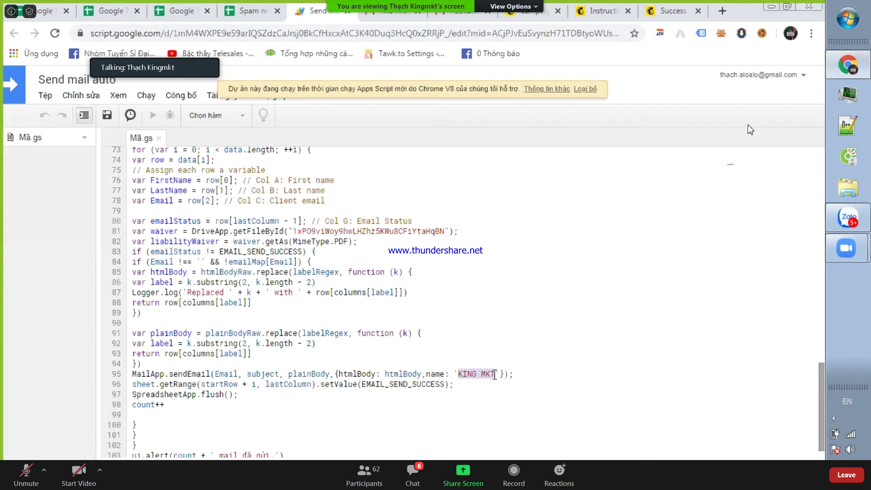
left_click(481, 374)
left_click_drag(491, 376, 493, 376)
type("KI")
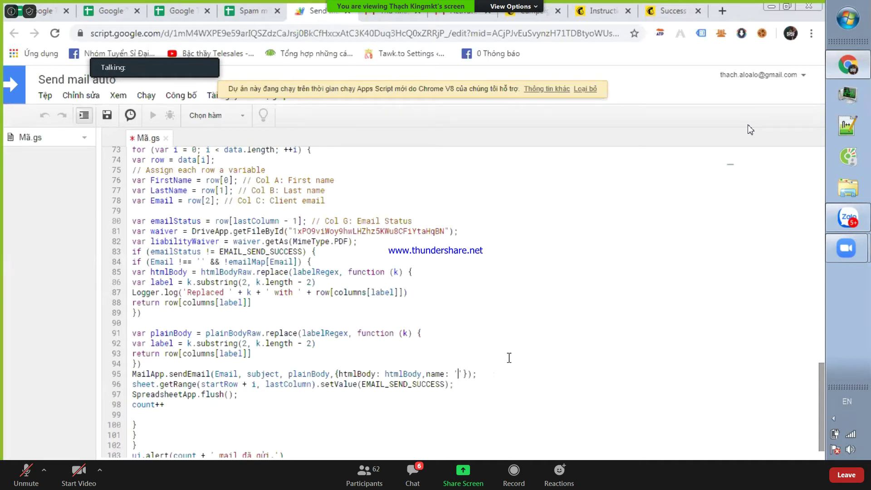
type("bát động san")
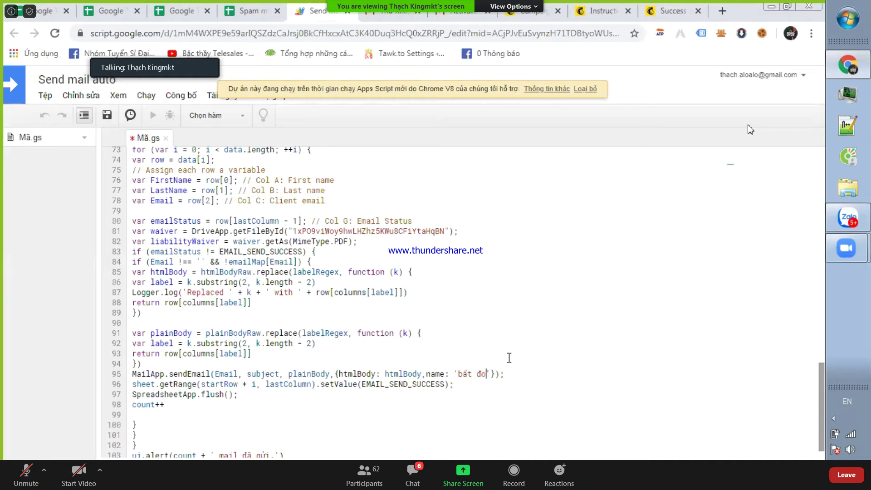
type(" thế giơi")
left_click(107, 115)
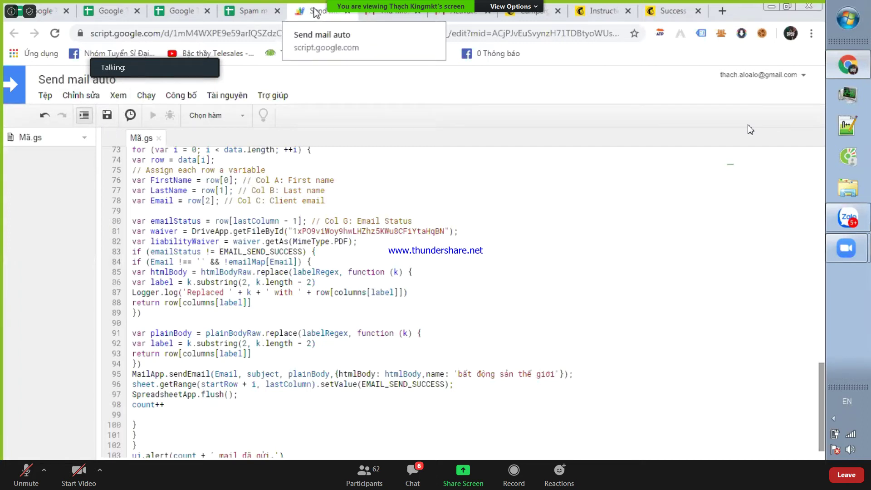
- Run Gmail Auto > Bắt đầu gửi Mail and acknowledge the daily quota notice of 97
left_click(252, 14)
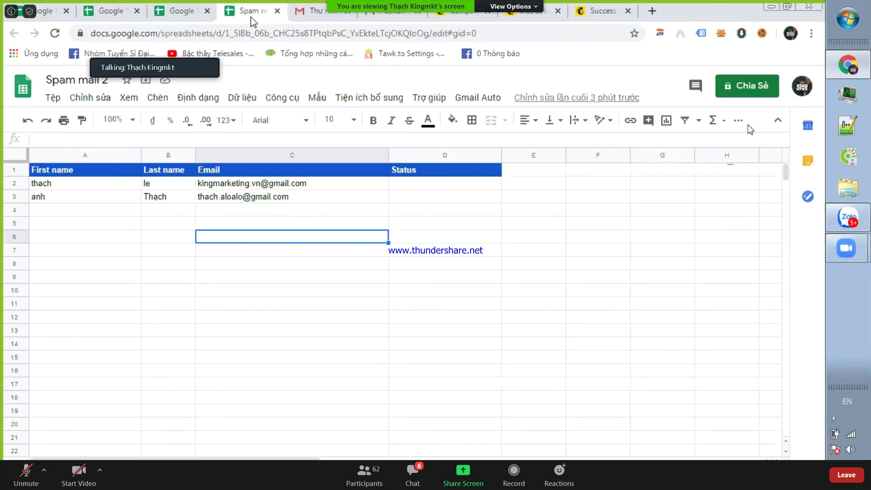
left_click(478, 98)
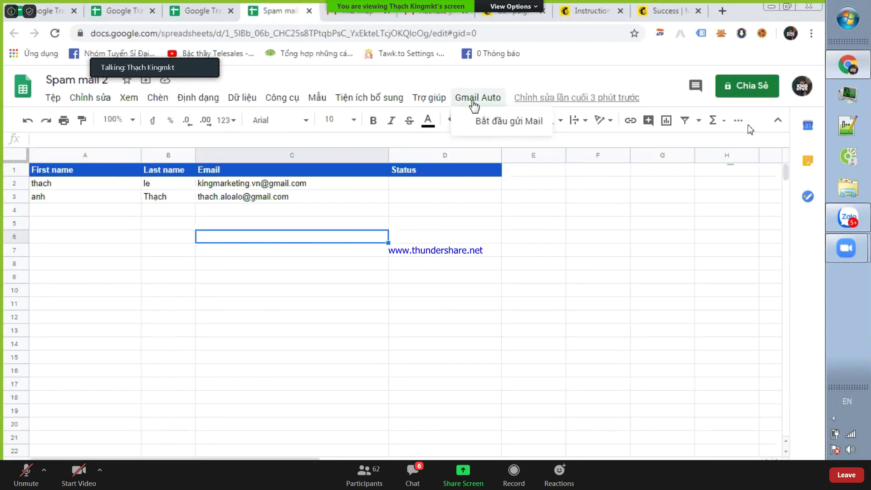
left_click(482, 121)
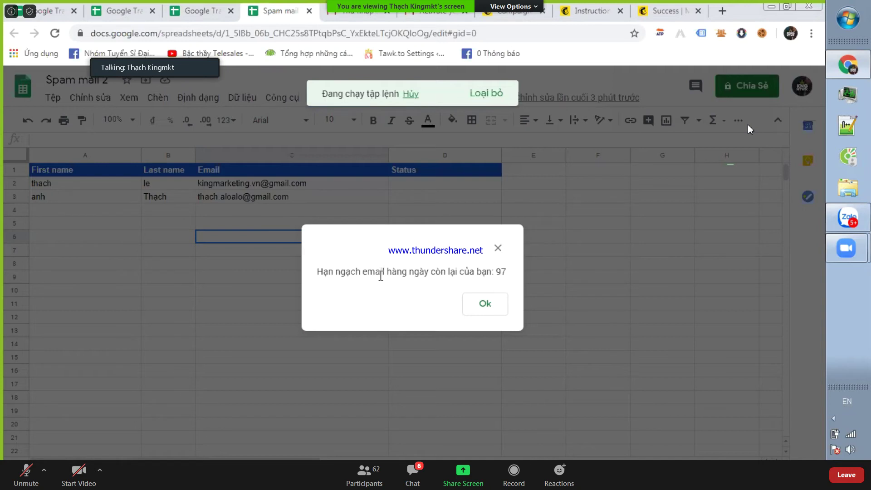
left_click_drag(501, 272, 509, 274)
double_click(503, 272)
left_click(499, 271)
left_click_drag(502, 272, 495, 273)
double_click(499, 272)
left_click(491, 304)
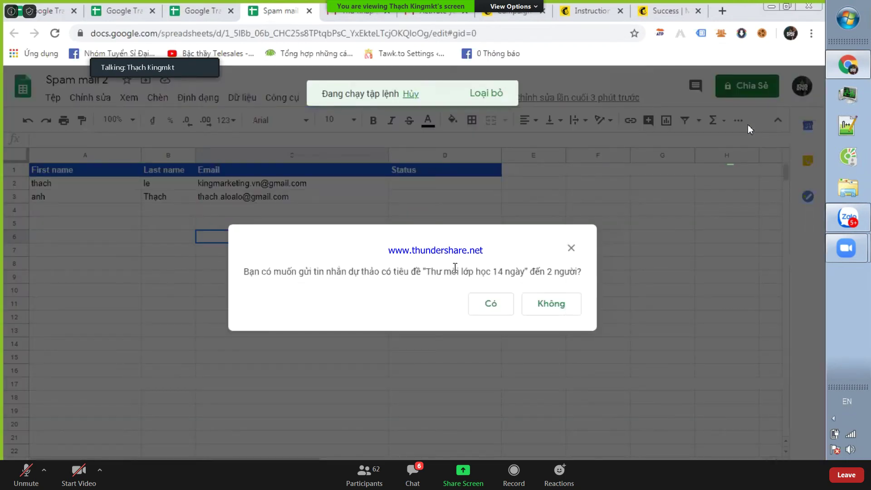
- Confirm sending the 'Thư mời lớp học 14 ngày' draft to 2 people and acknowledge success
left_click_drag(455, 267, 418, 268)
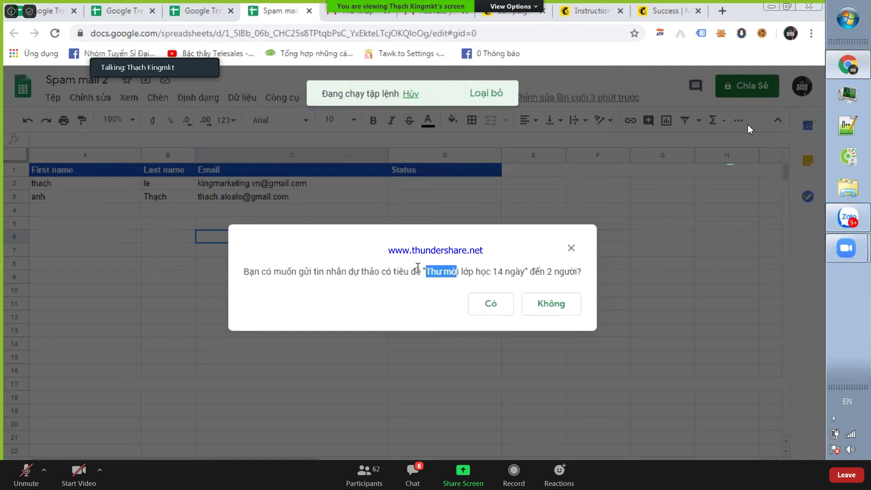
left_click_drag(331, 271, 576, 268)
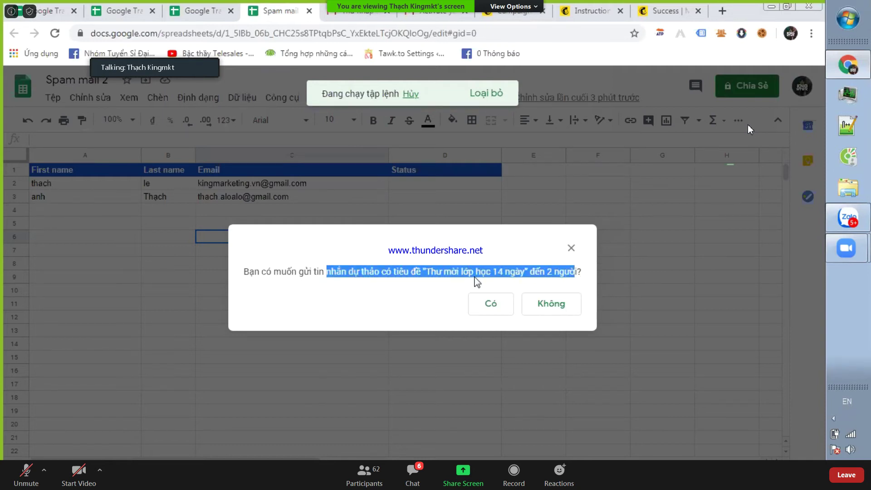
left_click(483, 303)
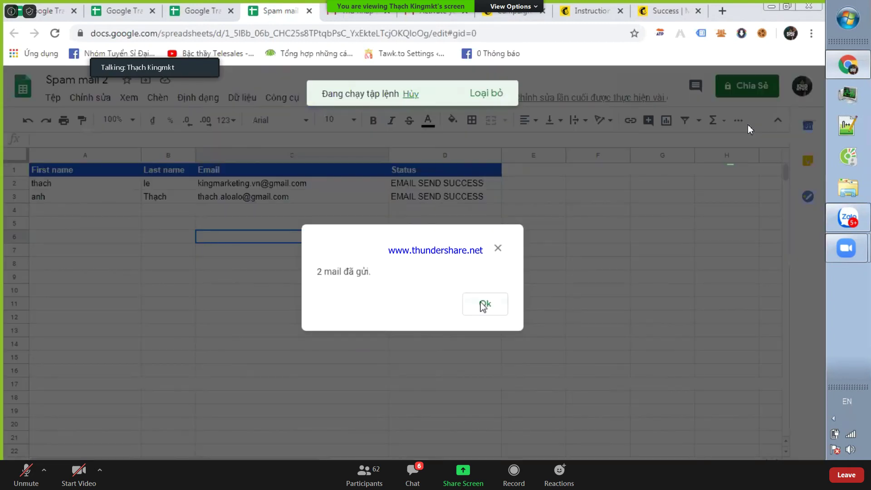
left_click(484, 303)
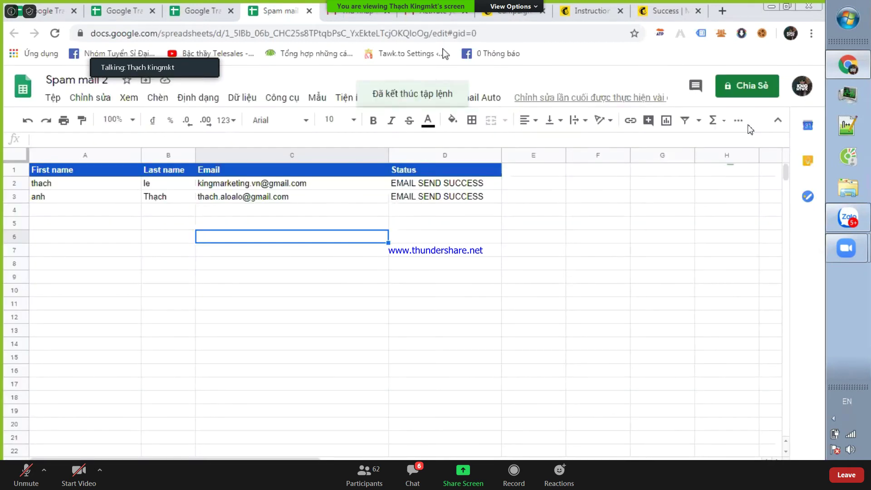
left_click(438, 14)
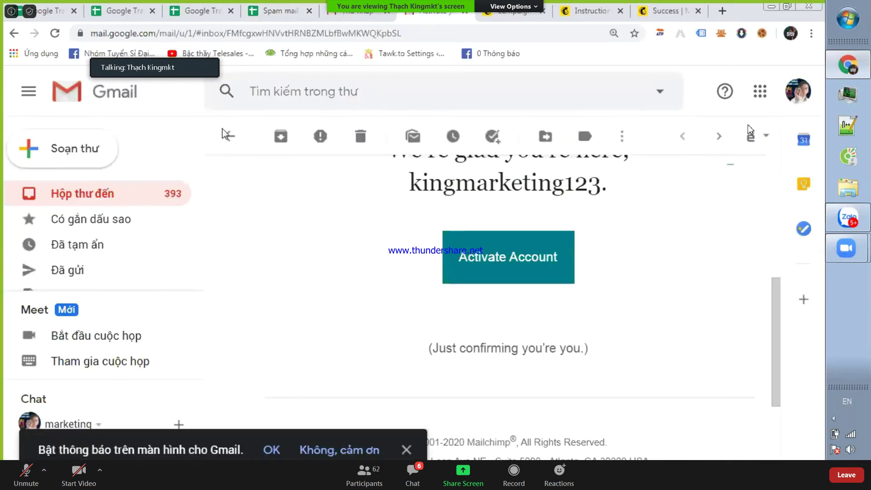
- Open the newly received class invitation email in the inbox to check it
left_click(117, 195)
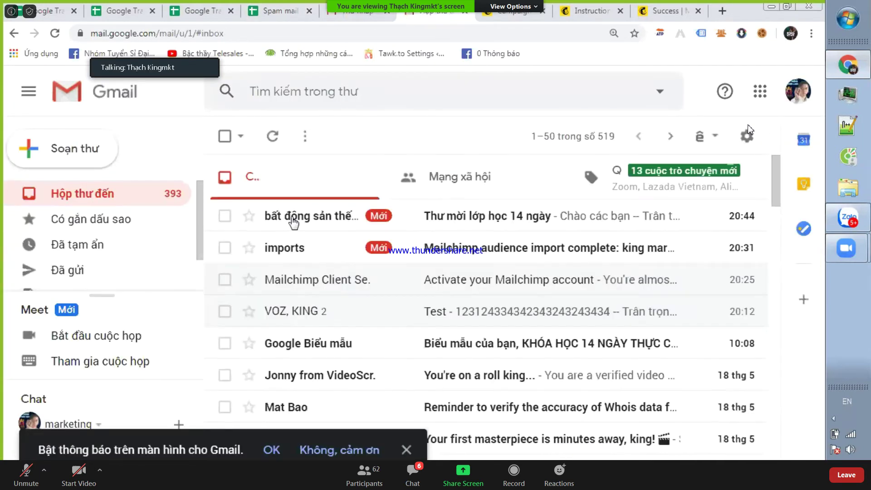
left_click(293, 218)
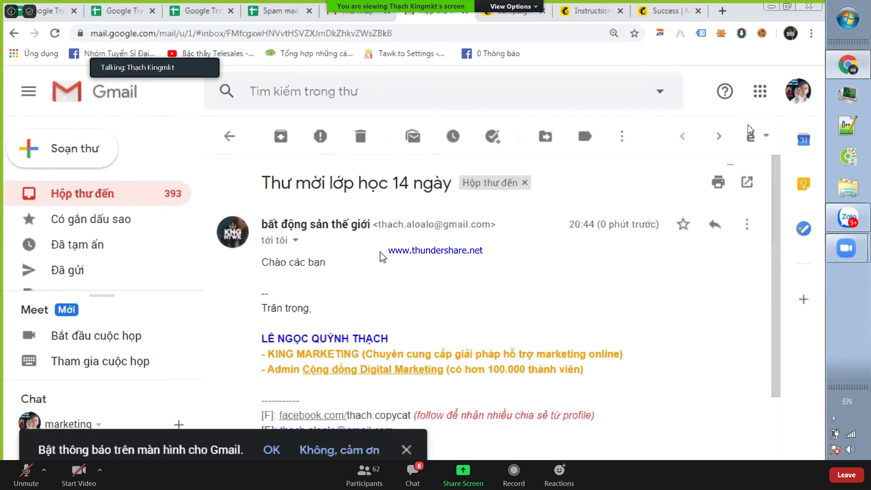
left_click_drag(393, 181, 309, 260)
left_click(310, 259)
left_click_drag(330, 284, 339, 207)
- Close the Gmail drafts tab and return to the Spam mail 2 spreadsheet
left_click(358, 14)
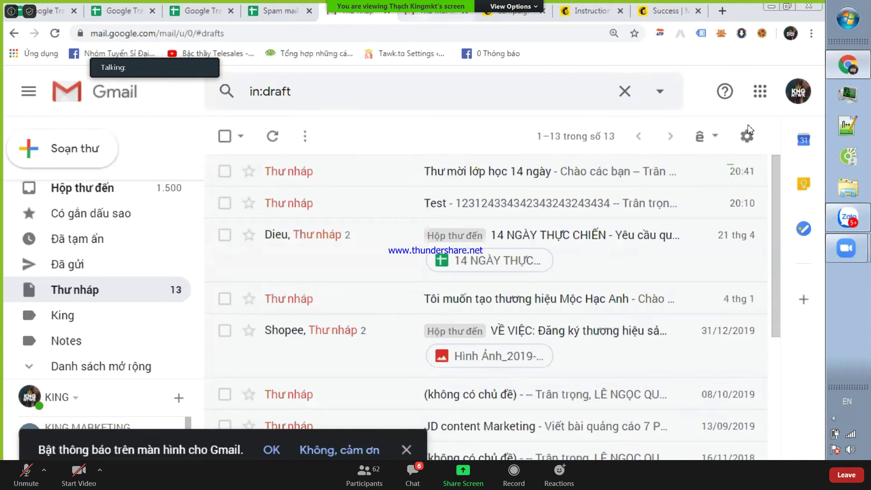
left_click(395, 14)
left_click(344, 13)
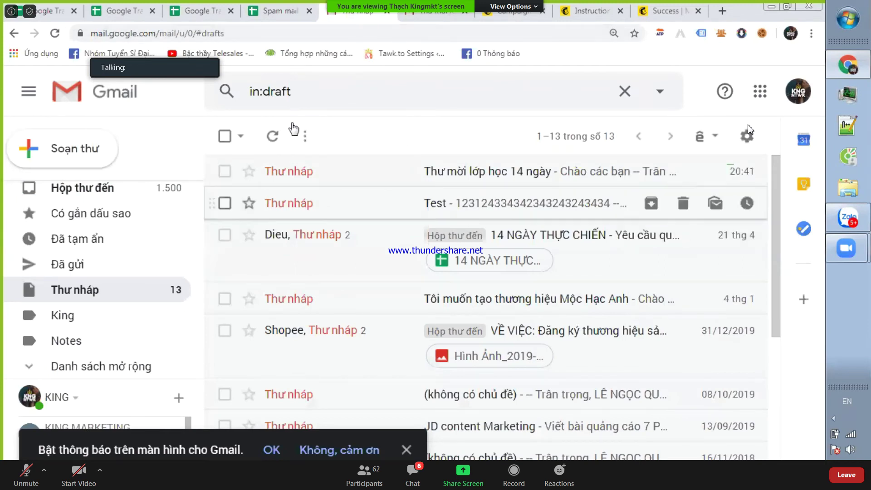
key("ctrl+w")
left_click(283, 17)
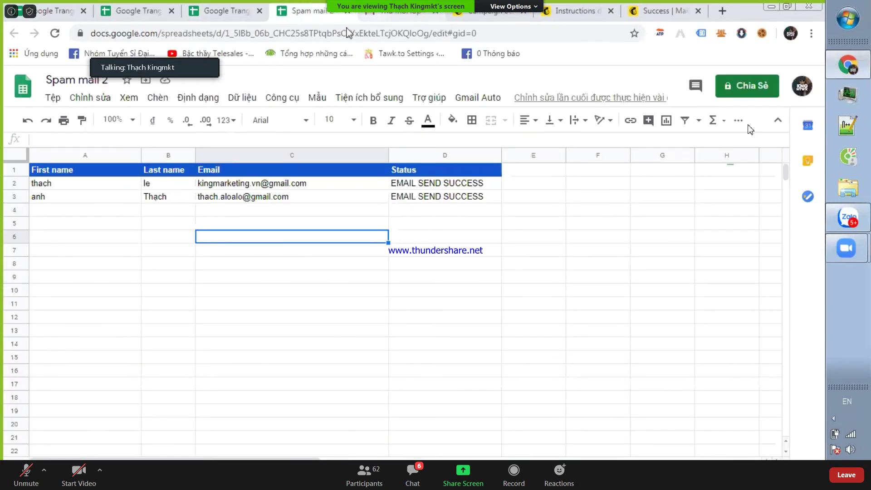
left_click(378, 16)
left_click(127, 193)
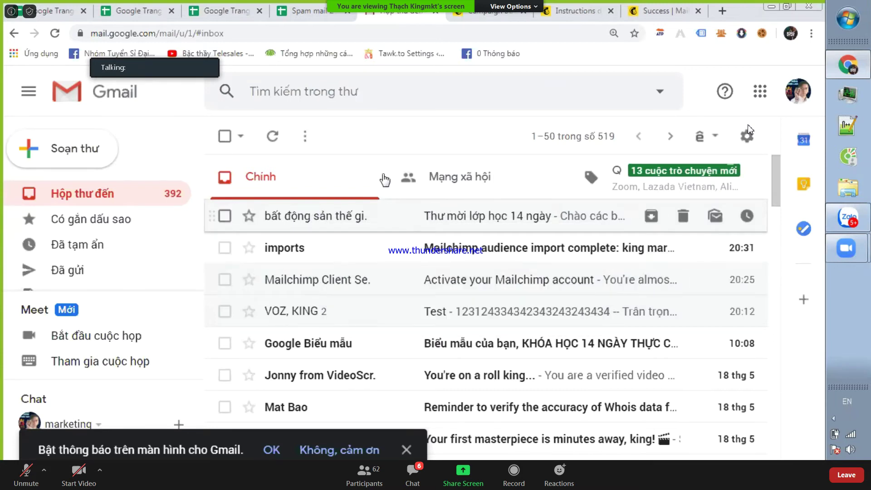
left_click(308, 7)
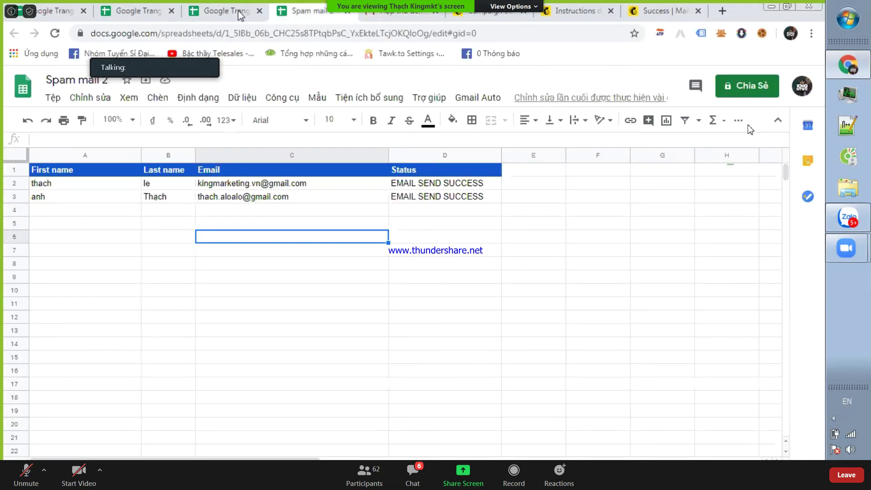
left_click(352, 292)
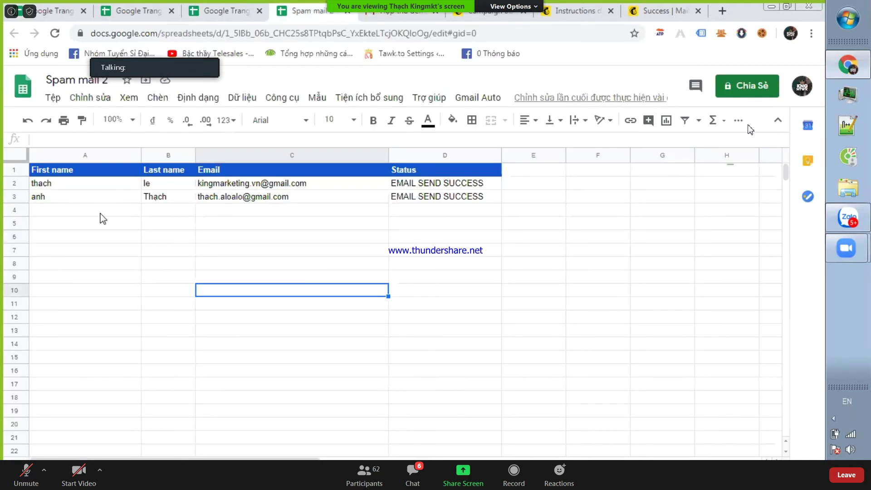
left_click_drag(76, 225, 391, 223)
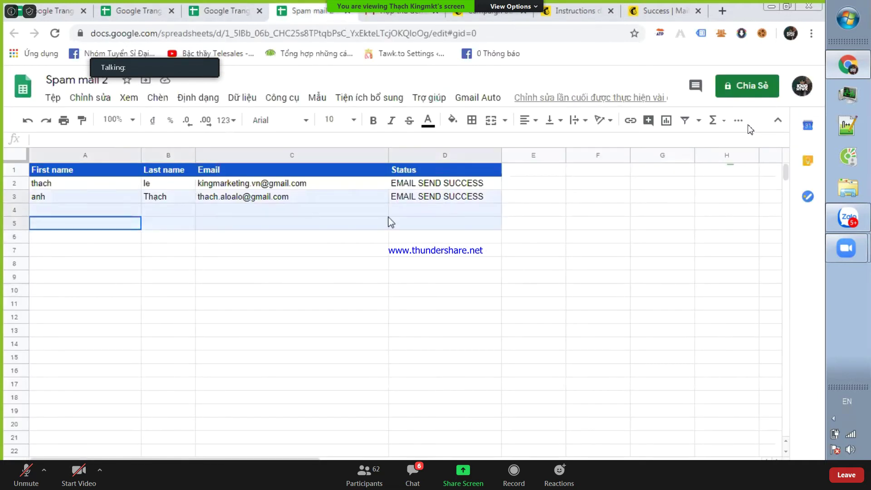
left_click(279, 239)
left_click_drag(103, 227, 429, 191)
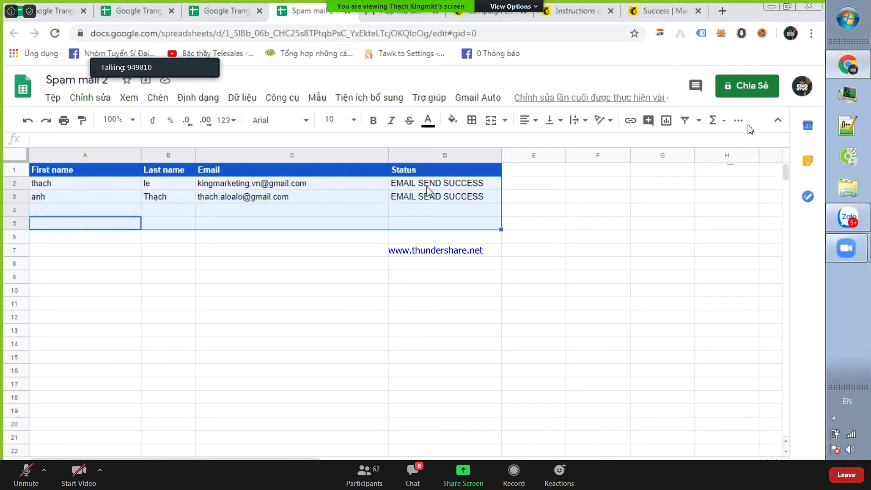
left_click(290, 250)
left_click_drag(51, 187, 470, 363)
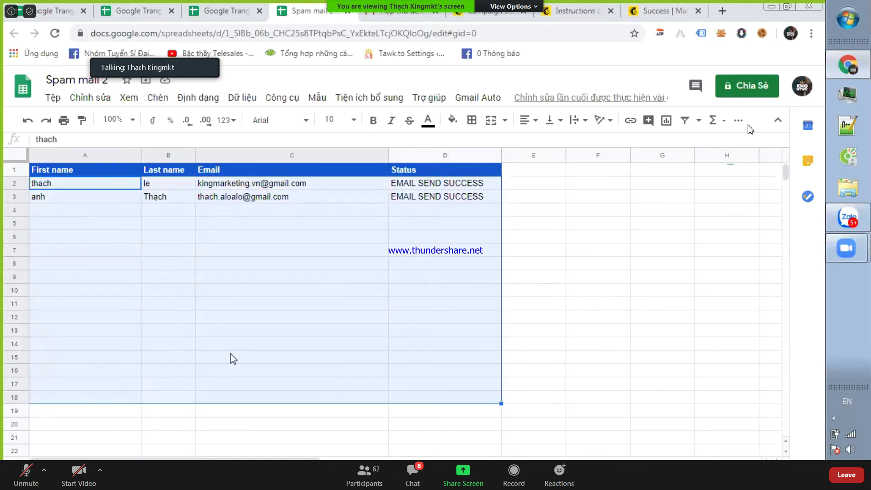
left_click(233, 358)
left_click_drag(76, 187, 106, 197)
left_click_drag(216, 230, 452, 391)
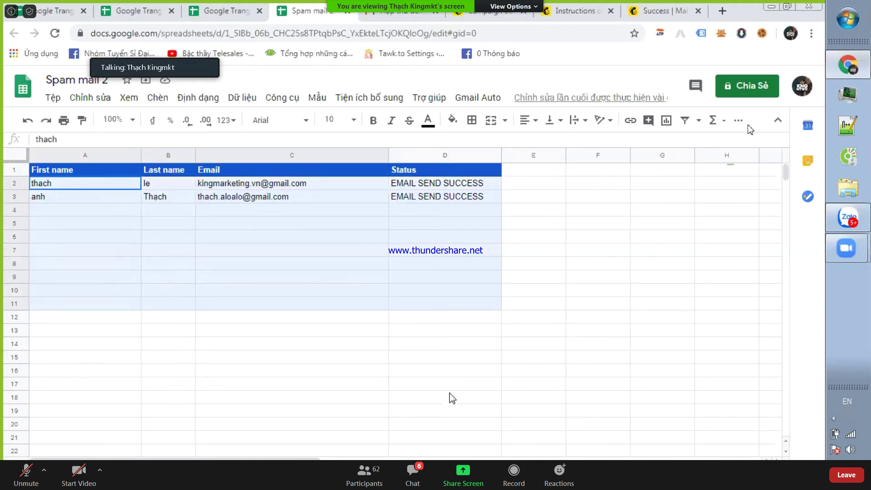
left_click(169, 317)
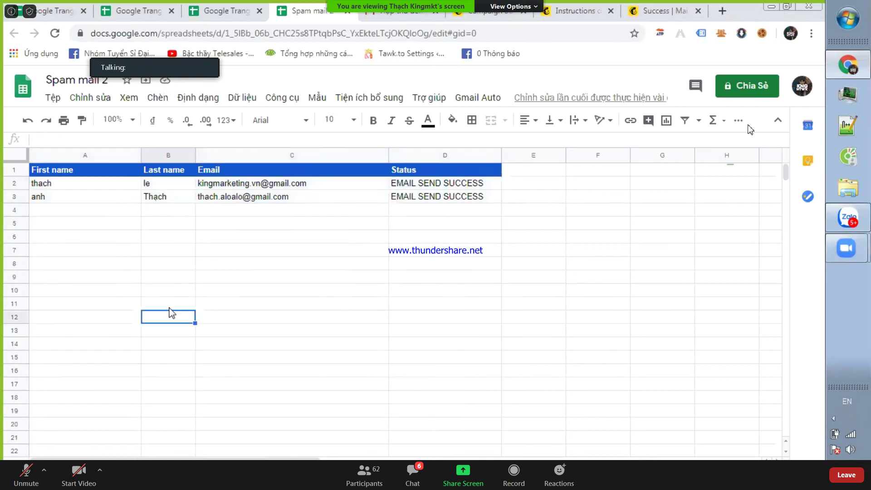
left_click(52, 97)
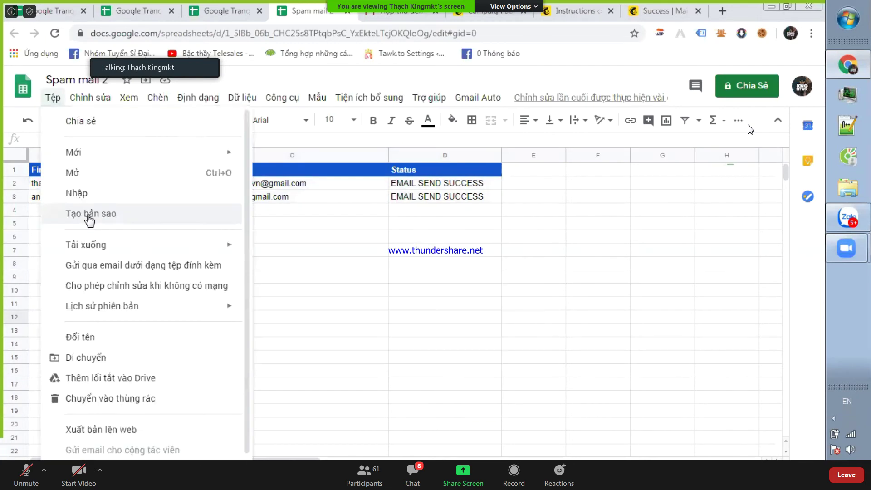
left_click(482, 254)
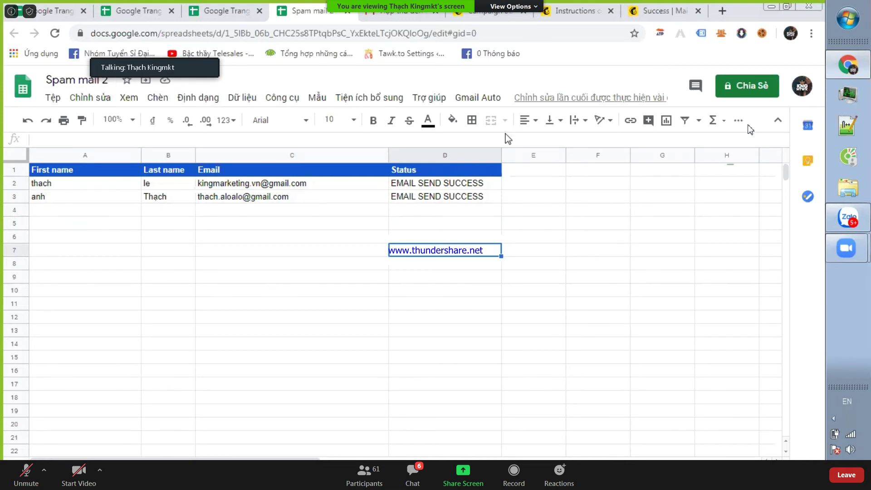
left_click(475, 100)
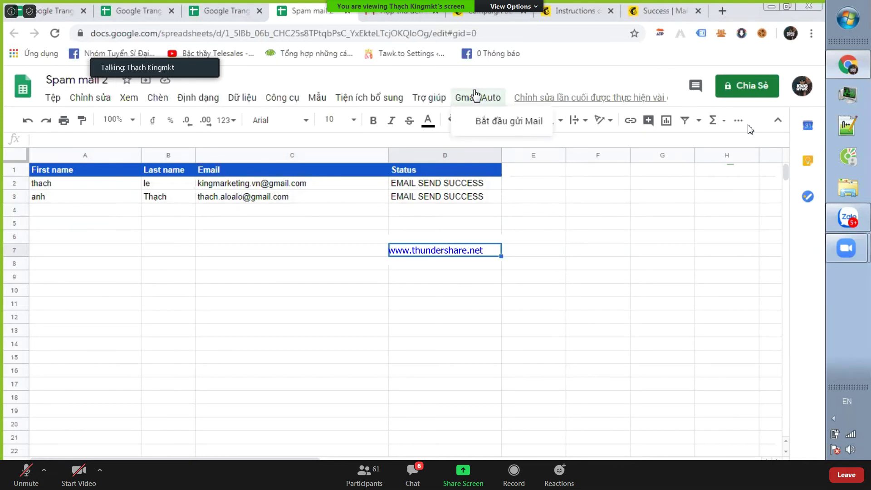
left_click(476, 99)
left_click(477, 99)
left_click(477, 99)
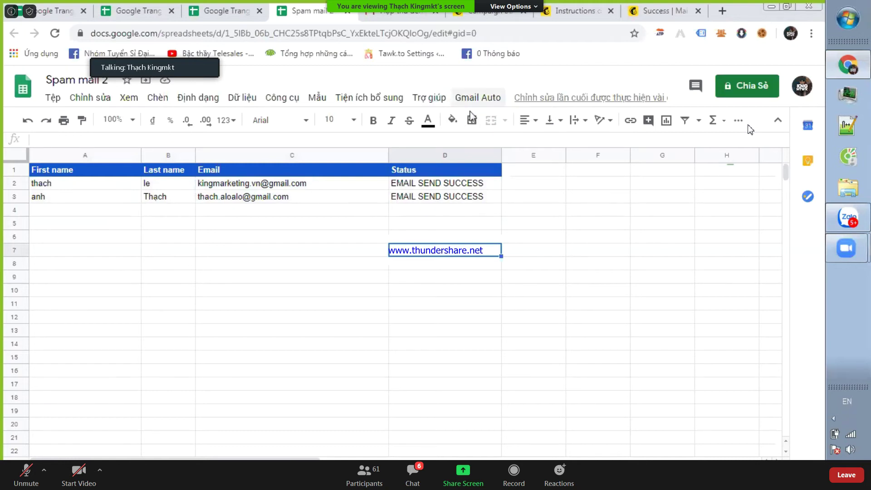
left_click(347, 241)
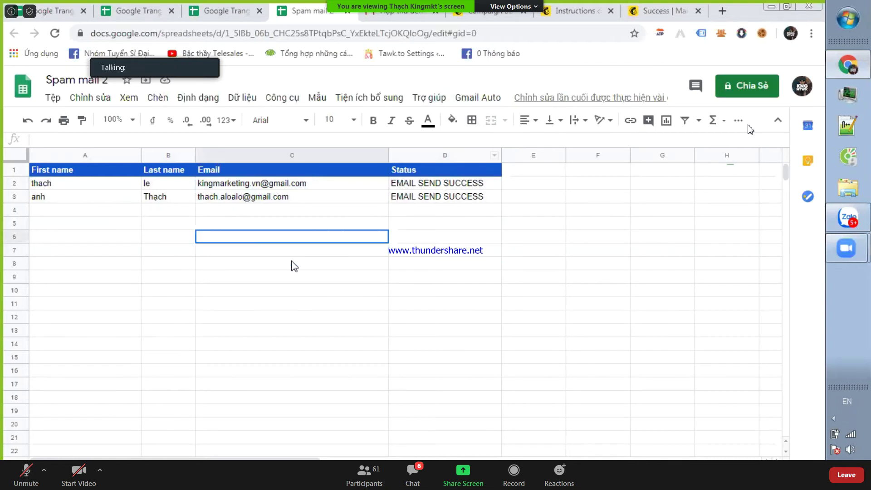
left_click(257, 222)
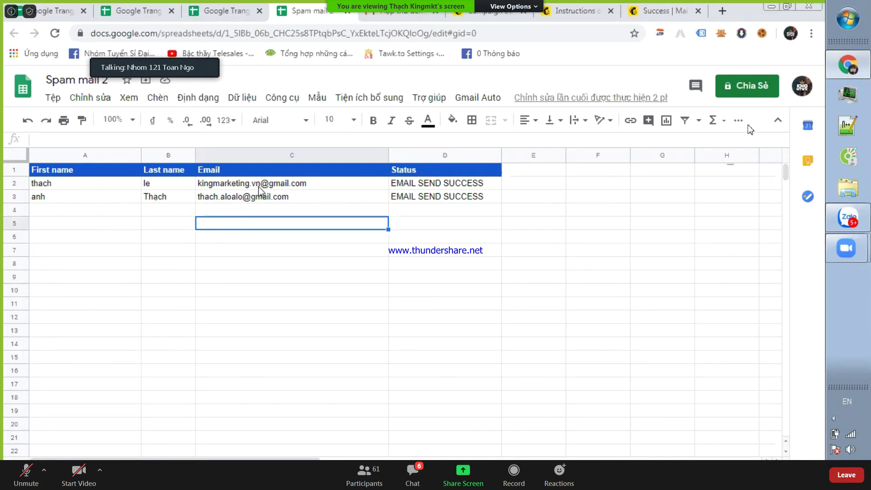
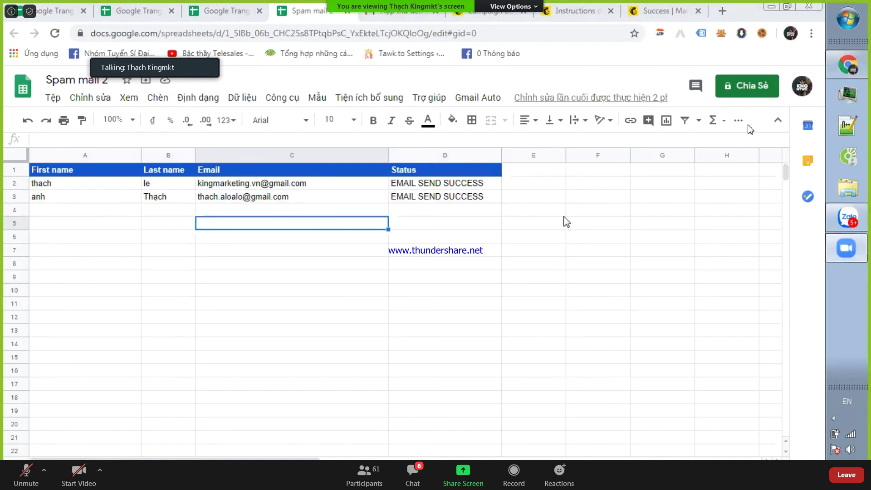
- Move the empty cell from C5 to C4, then open Gmail's Thư rác (spam) folder
left_click_drag(325, 214, 342, 224)
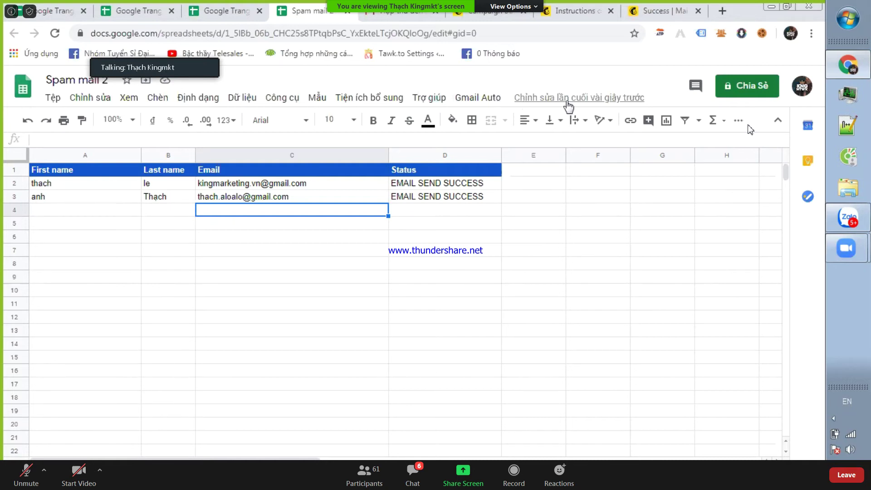
key("ctrl+Tab")
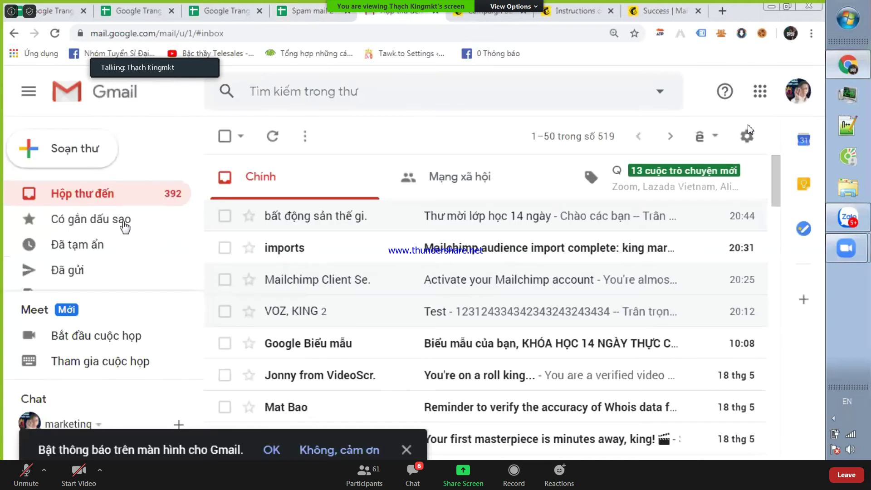
scroll(109, 222, "down", 2)
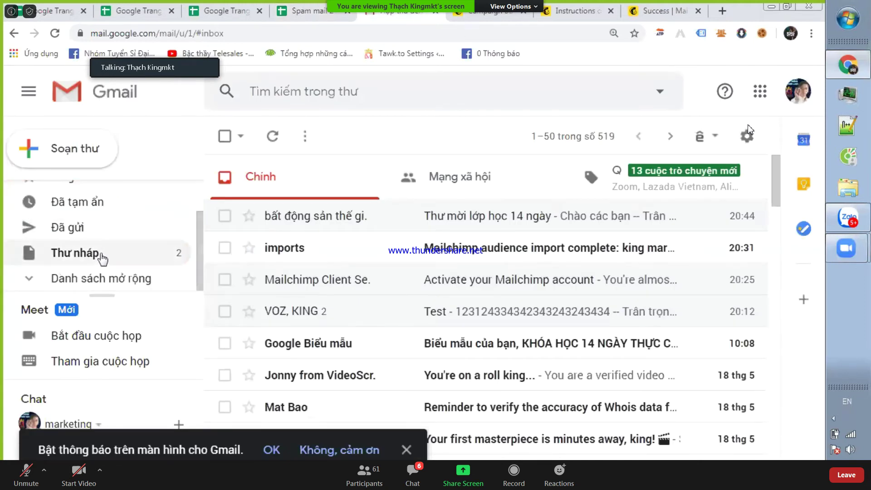
left_click(97, 279)
scroll(112, 223, "down", 3)
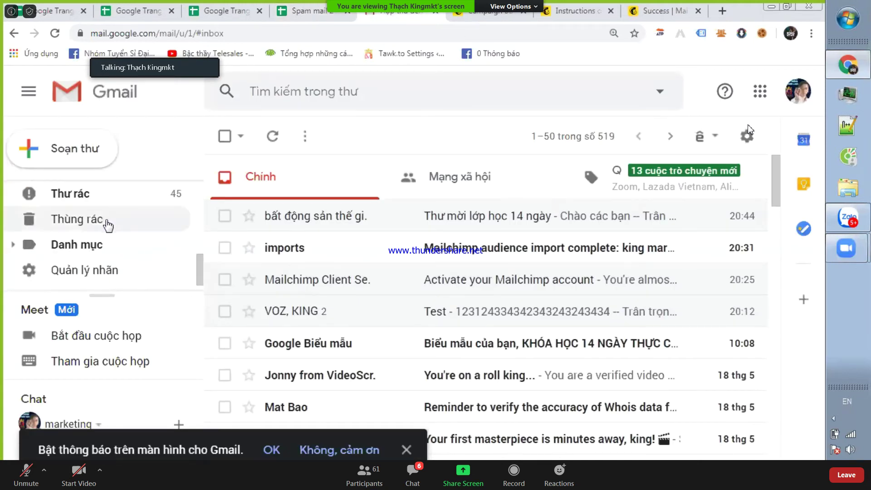
left_click(103, 200)
left_click(124, 193)
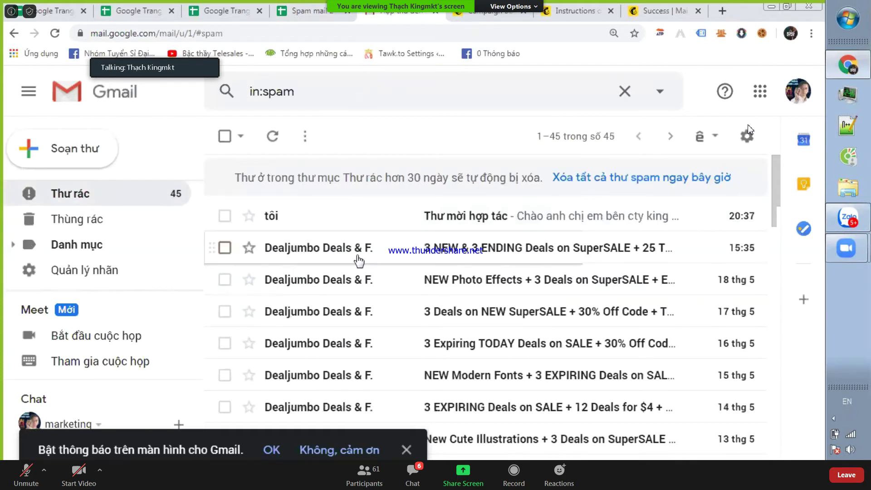
- Scroll through the 45 spam messages, go back to Hộp thư đến, then return to Spam mail 2
scroll(356, 257, "down", 10)
scroll(345, 286, "down", 10)
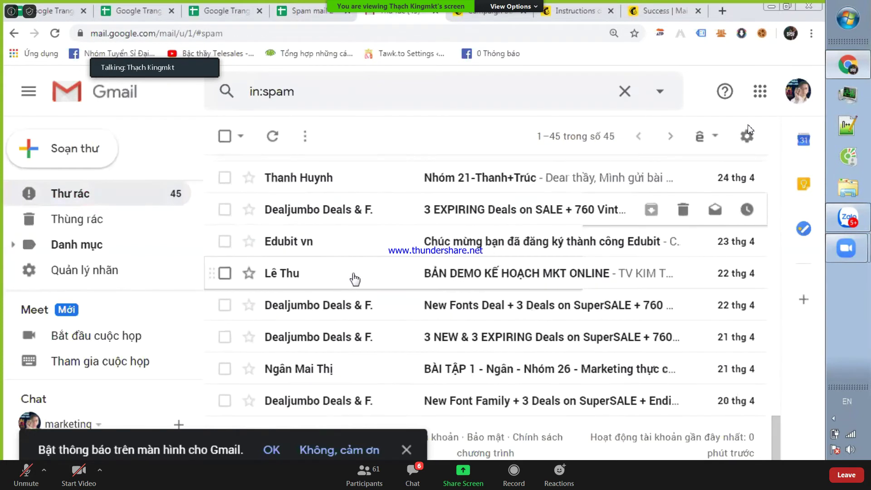
scroll(344, 279, "up", 13)
scroll(327, 286, "up", 5)
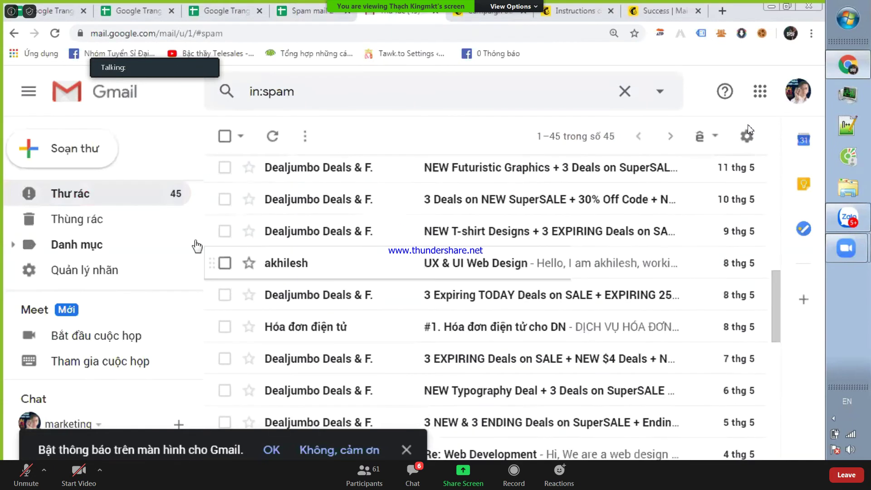
scroll(98, 204, "up", 3)
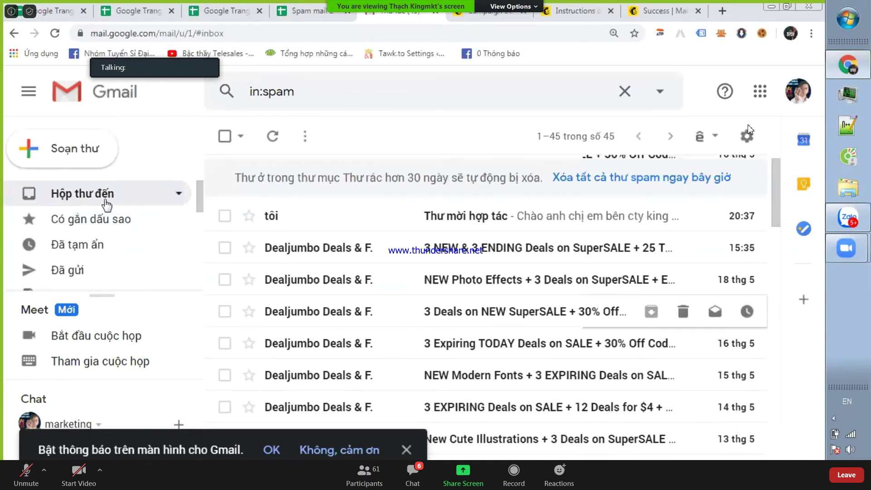
left_click(107, 203)
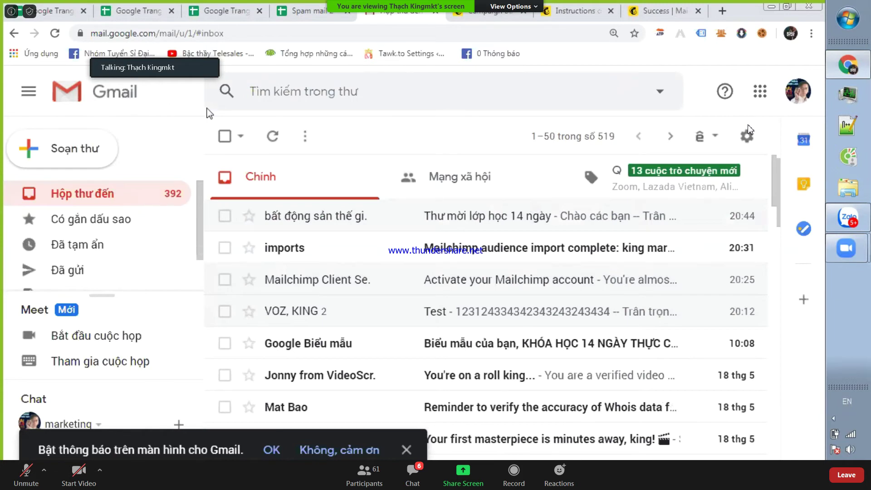
left_click(300, 13)
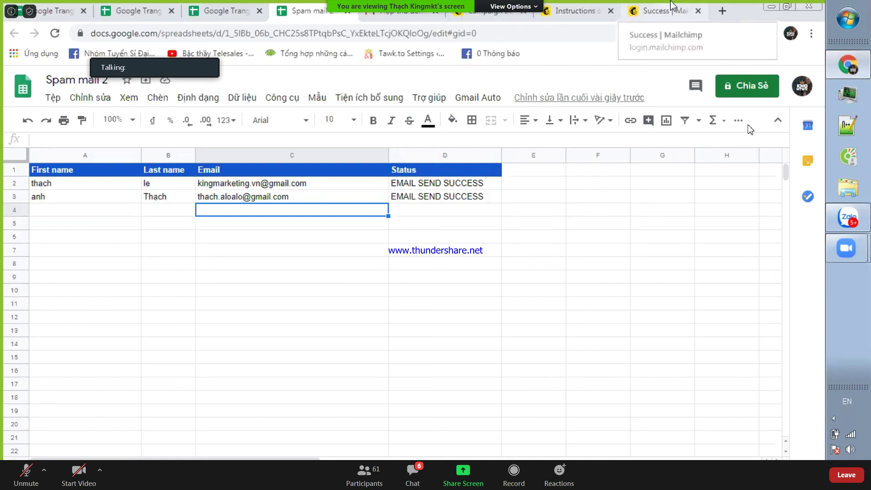
- Close the Mailchimp Success, Instructions and Campaign Builder tabs and the Gmail tab
left_click(699, 10)
left_click(611, 11)
left_click(582, 10)
middle_click(605, 6)
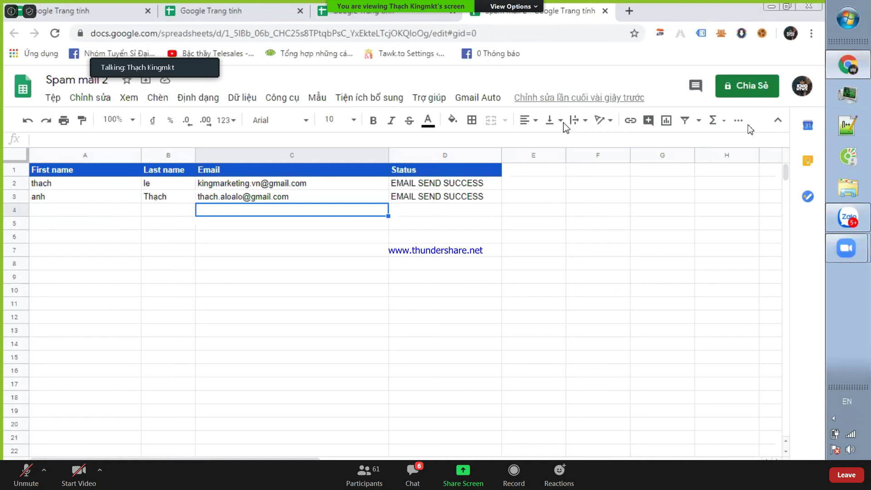
- Select the contact email addresses in C2:C13
left_click(277, 187)
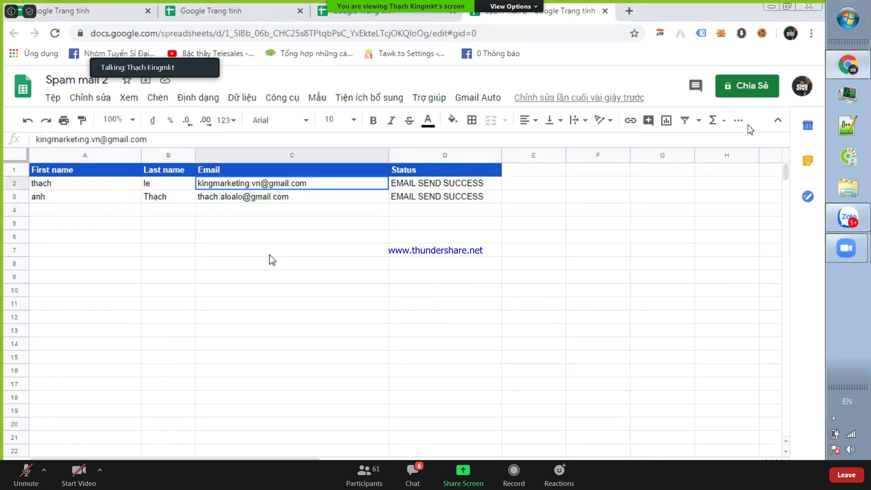
left_click_drag(272, 260, 261, 367)
left_click(307, 290)
left_click_drag(291, 184, 283, 331)
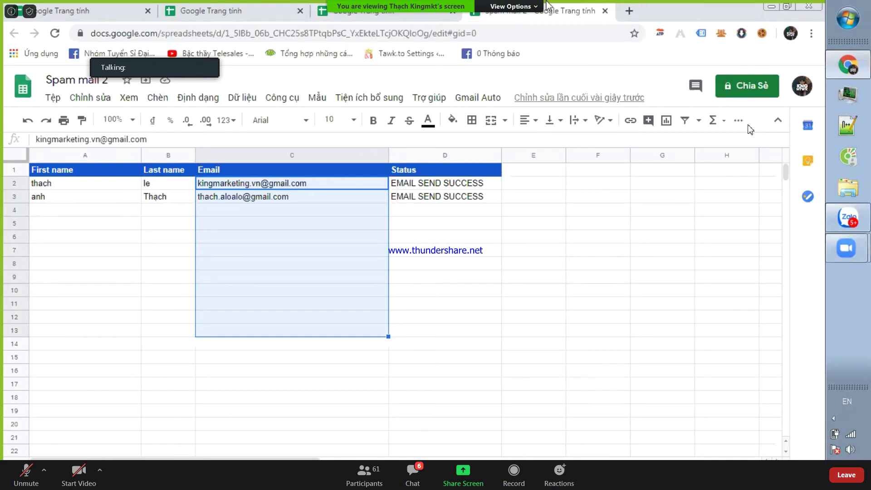
- Close the Spam mail 2 tab with Ctrl+W and load shopee.vn in a new tab
key("ctrl+w")
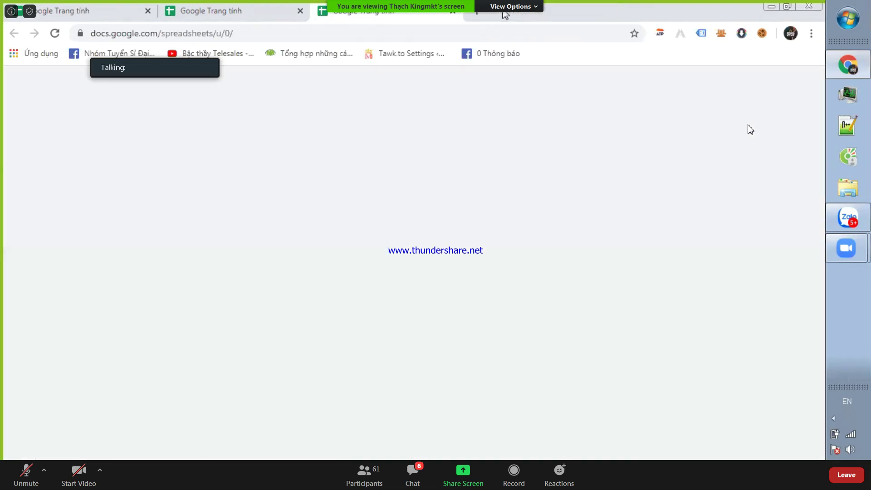
left_click(477, 16)
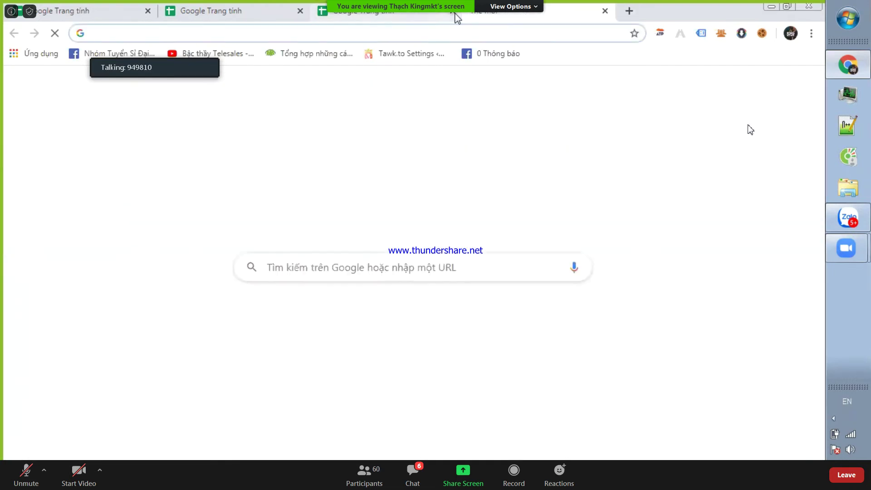
left_click(443, 28)
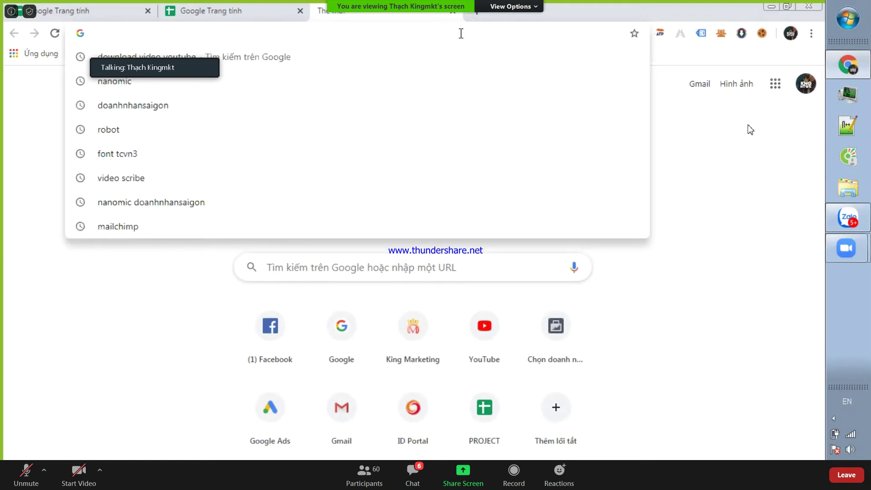
left_click(473, 13)
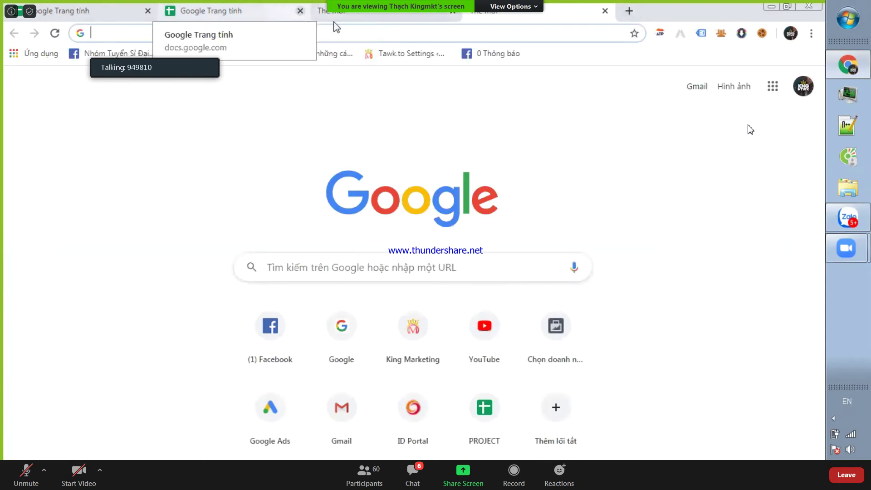
left_click(439, 32)
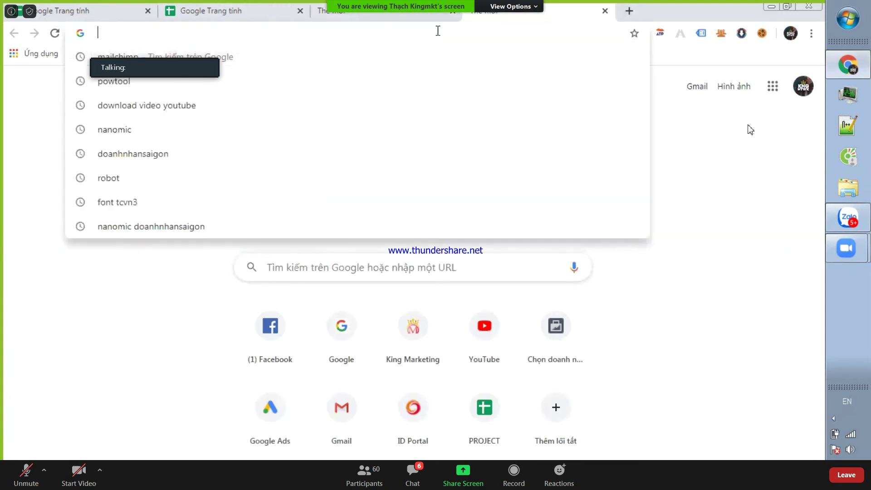
left_click(453, 12)
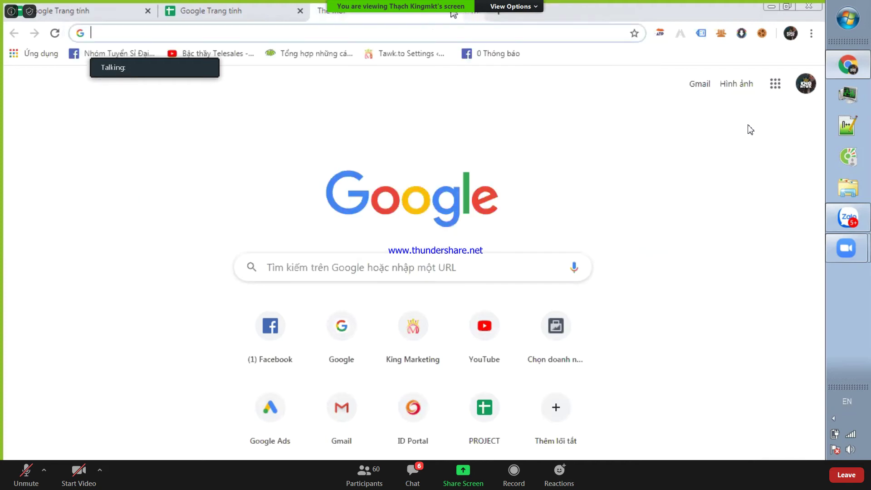
left_click(416, 31)
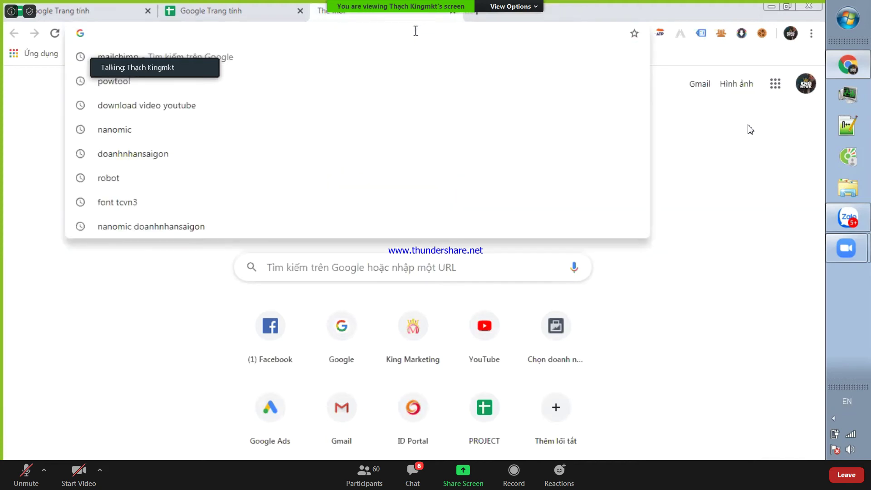
type("shopee.vn")
key("Return")
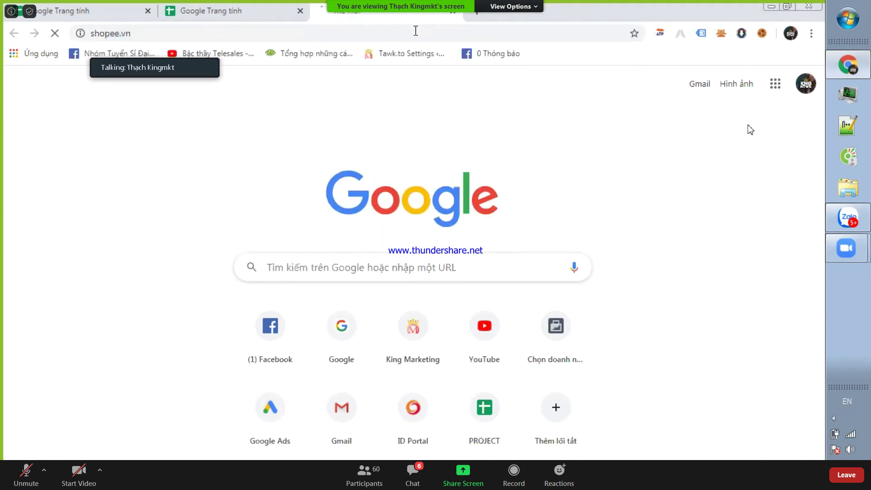